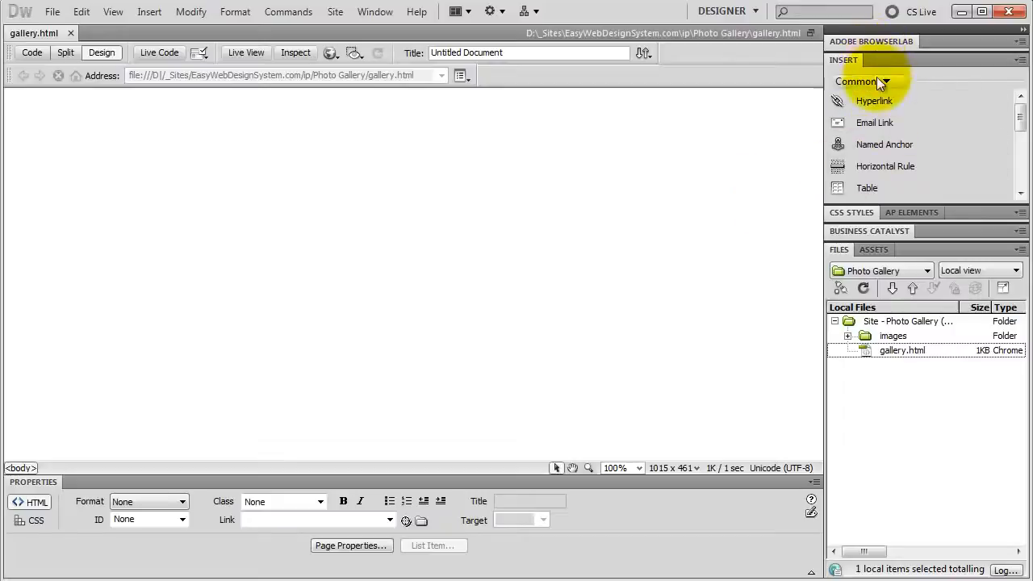
Step: Insert a table with 4 rows and 5 columns, 500 pixels wide without border, padding or spacing, and align it to the center
{"action": "left_click", "coordinate": [876, 189]}
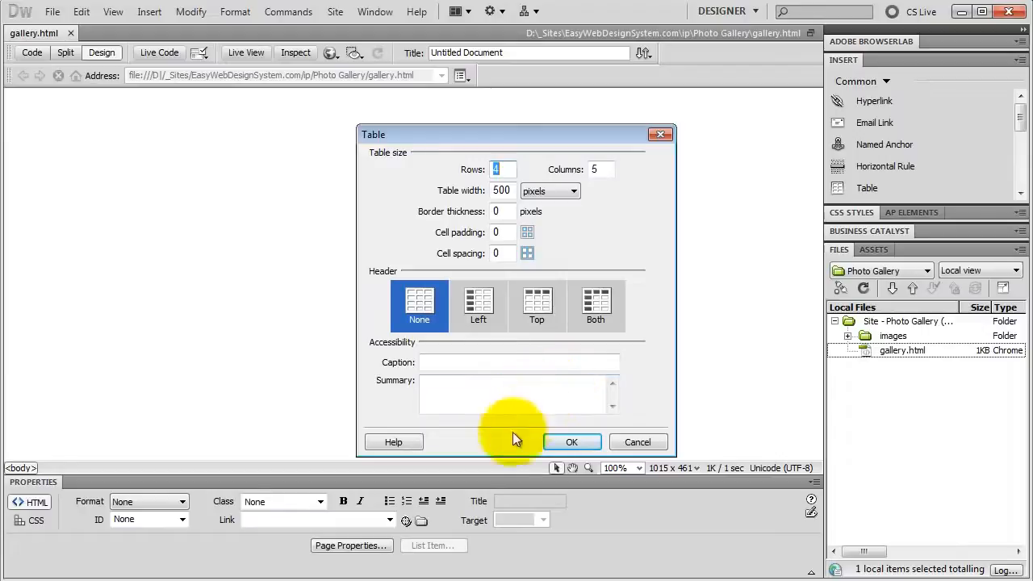
{"action": "left_click", "coordinate": [563, 445]}
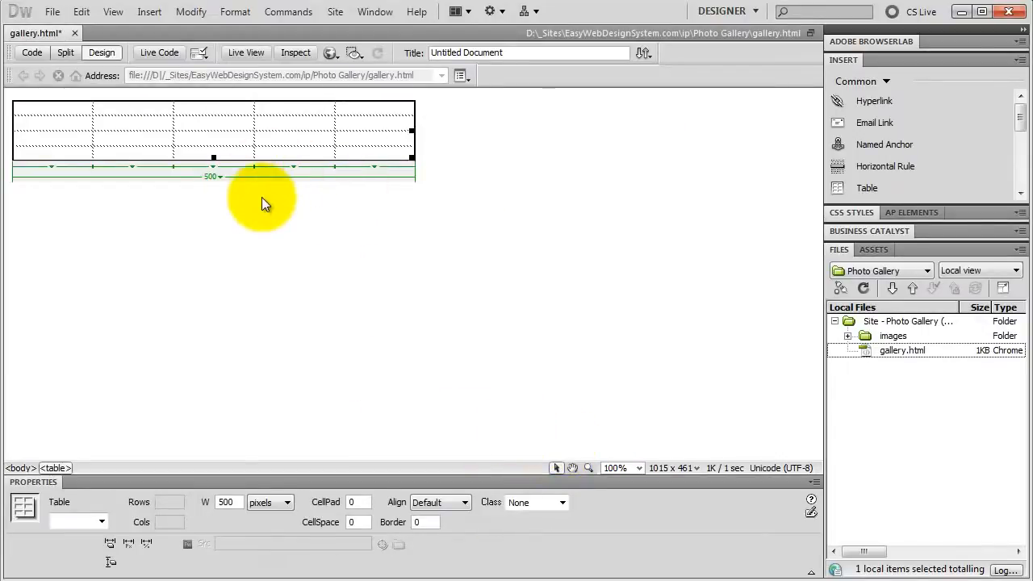
{"action": "left_click", "coordinate": [451, 503]}
{"action": "left_click", "coordinate": [443, 537]}
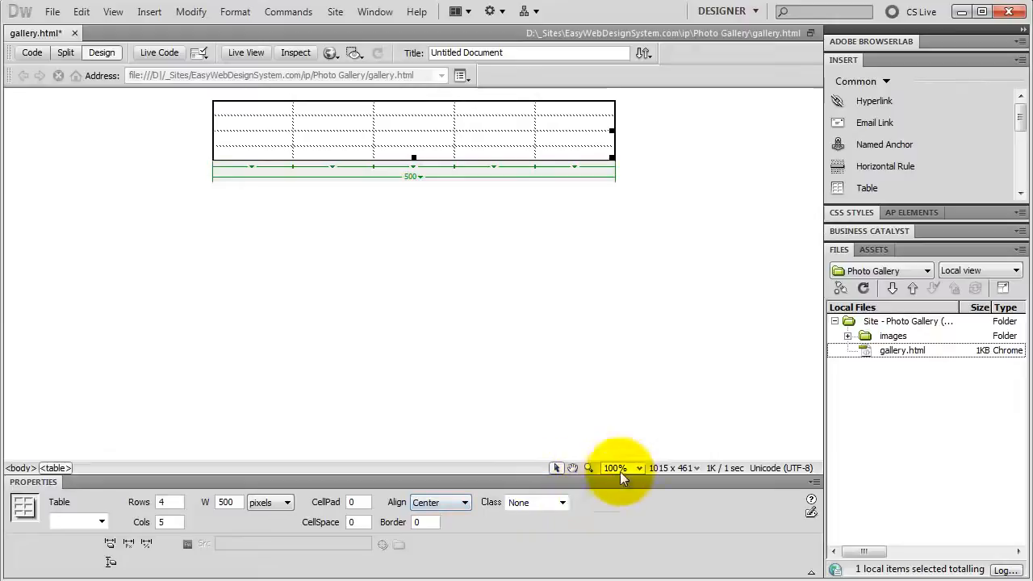
Step: Insert 1.png from the images folder into the table's first cell with the alternate text 1
{"action": "left_click", "coordinate": [848, 335]}
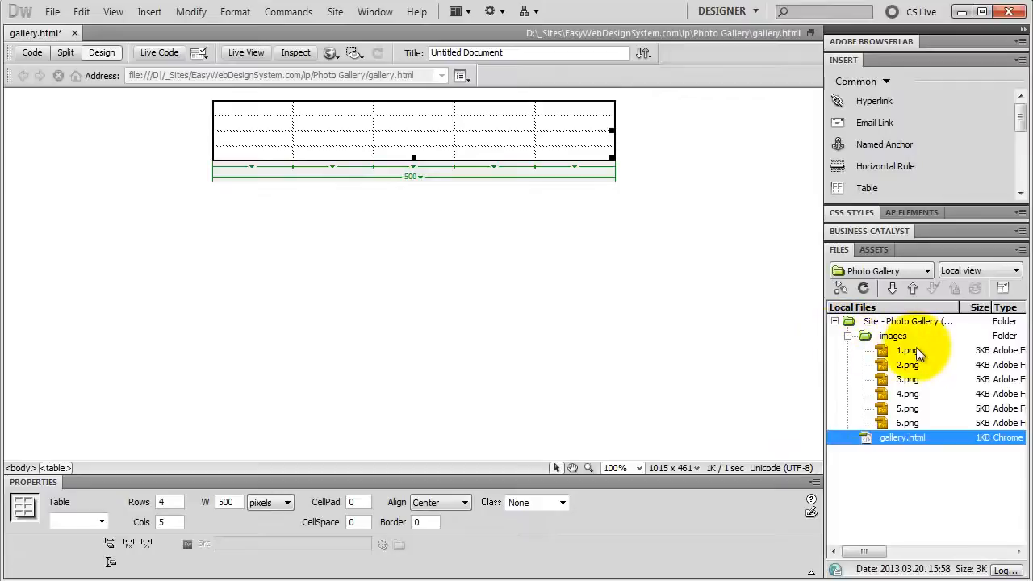
{"action": "left_click_drag", "start_coordinate": [909, 351], "coordinate": [254, 108]}
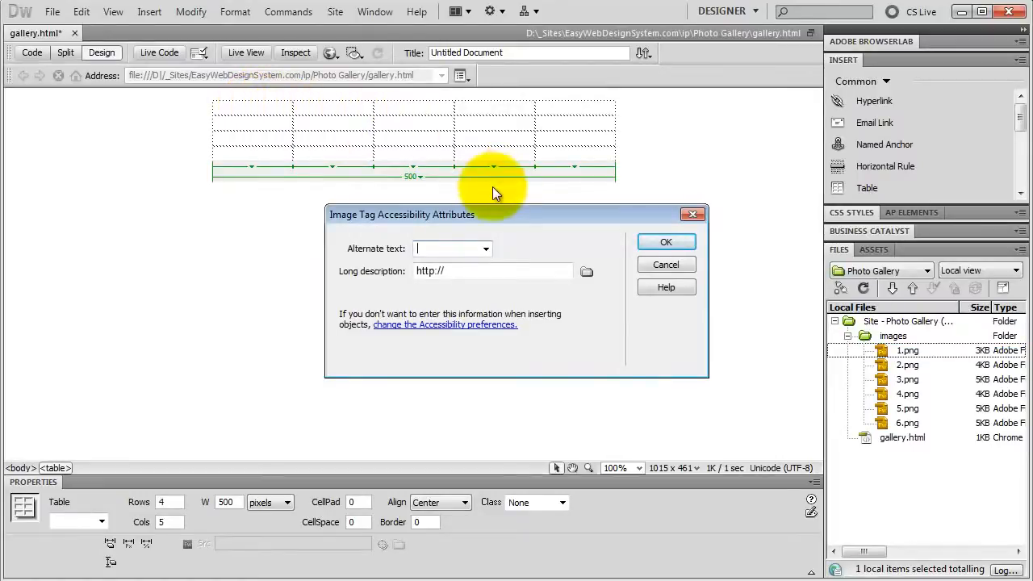
{"action": "type", "text": "1"}
{"action": "left_click", "coordinate": [668, 242]}
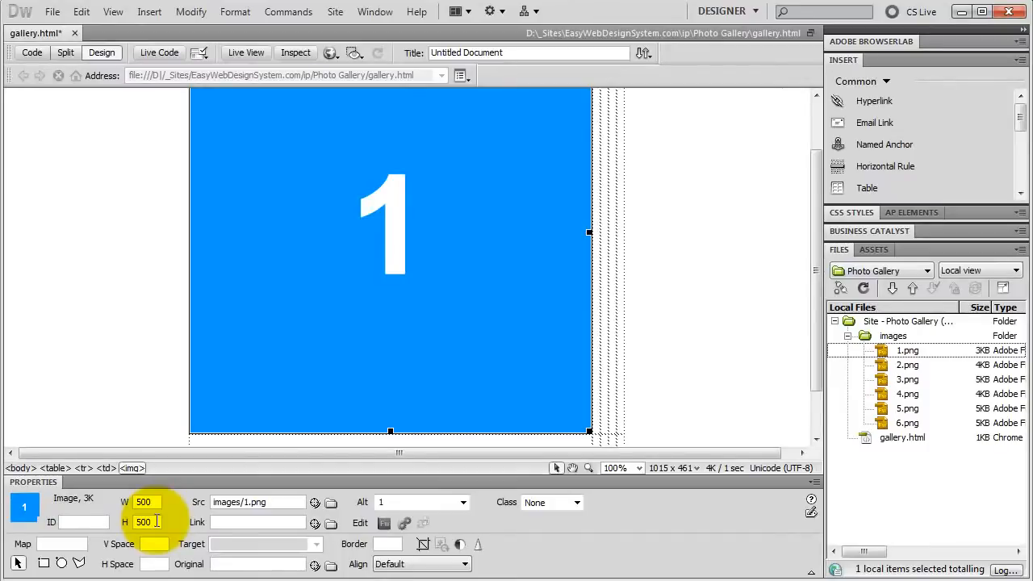
Step: Set the width and height of image 1 to 150 each
{"action": "double_click", "coordinate": [149, 502]}
{"action": "type", "text": "15"}
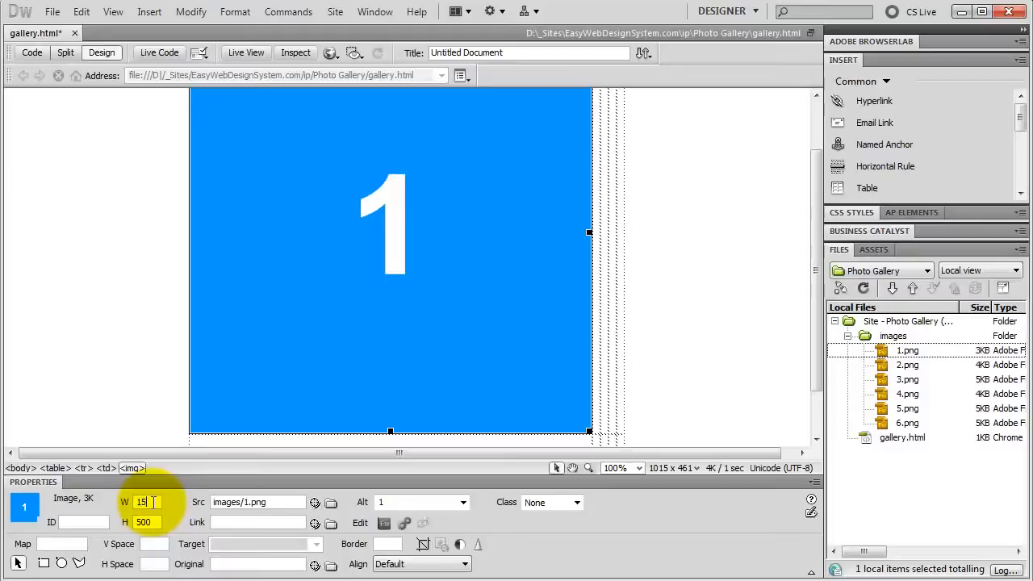
{"action": "type", "text": "0"}
{"action": "double_click", "coordinate": [151, 522]}
{"action": "type", "text": "15"}
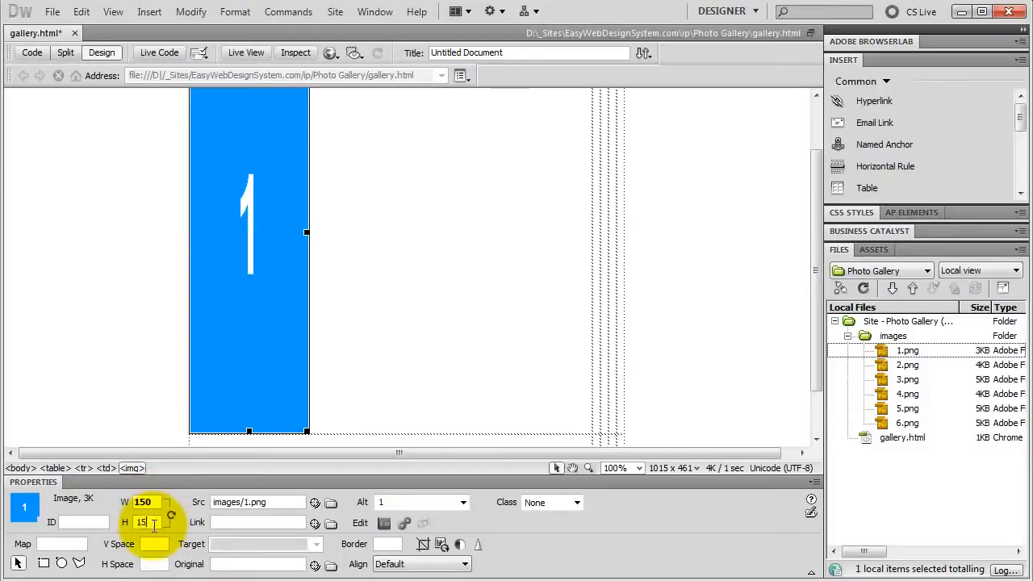
{"action": "type", "text": "0"}
{"action": "key", "text": "Return"}
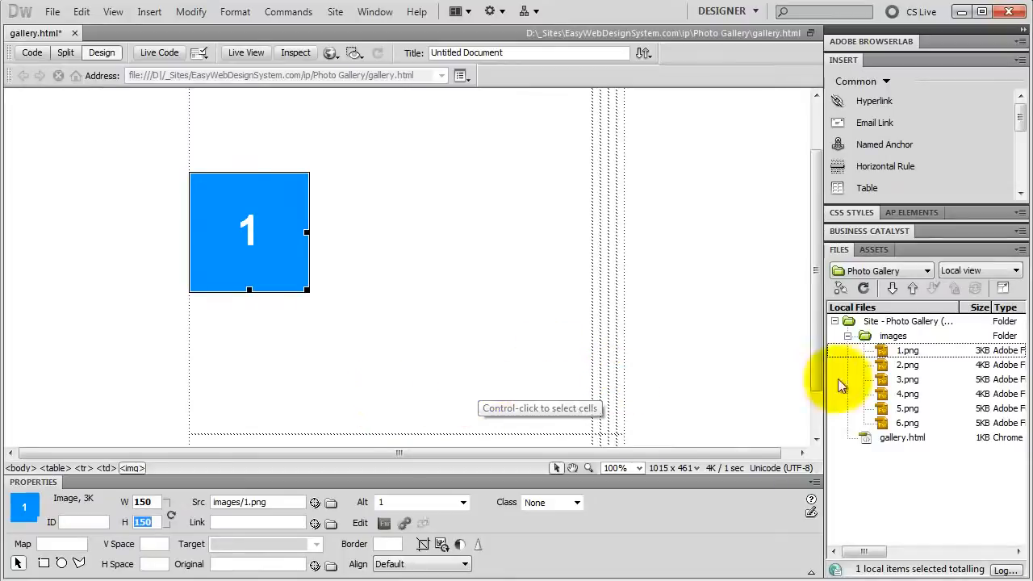
Step: Insert 2.png into the third cell of the table's first row with the alternate text 2
{"action": "left_click", "coordinate": [903, 365]}
{"action": "left_click_drag", "start_coordinate": [904, 364], "coordinate": [605, 257]}
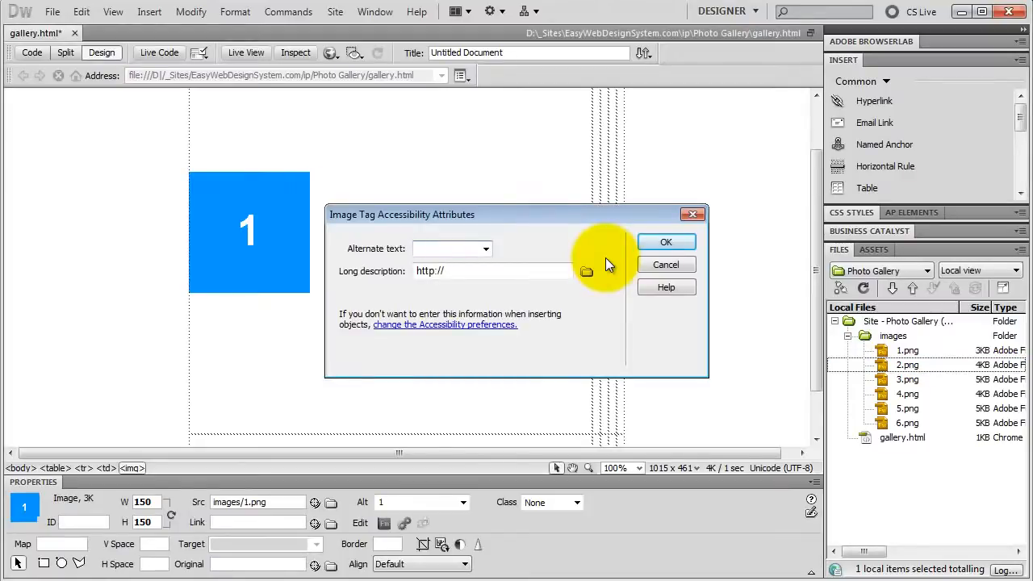
{"action": "left_click", "coordinate": [676, 243]}
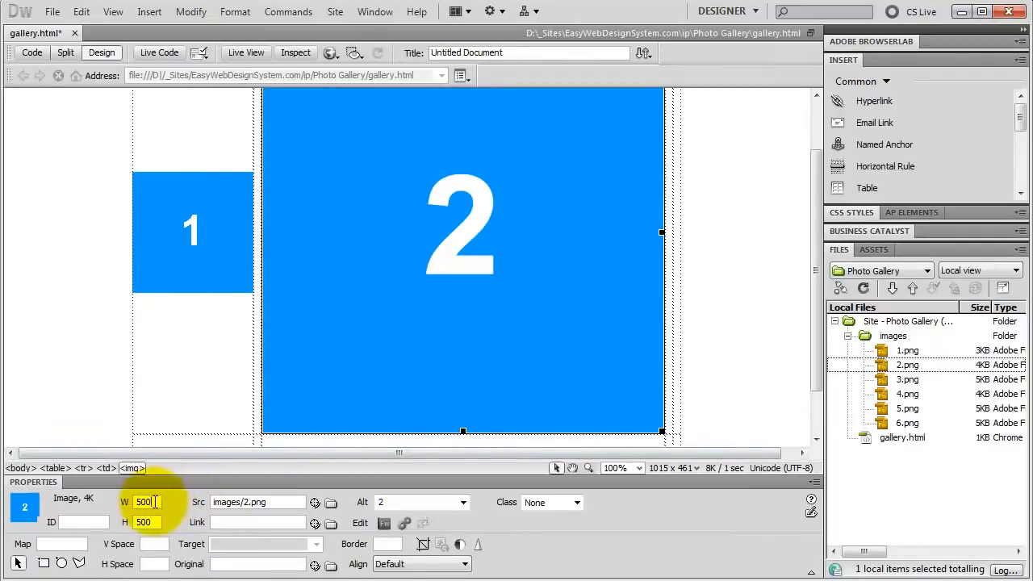
Step: Resize image 2 to a width of 150 and a height of 150
{"action": "double_click", "coordinate": [152, 502]}
{"action": "type", "text": "100"}
{"action": "key", "text": "Return"}
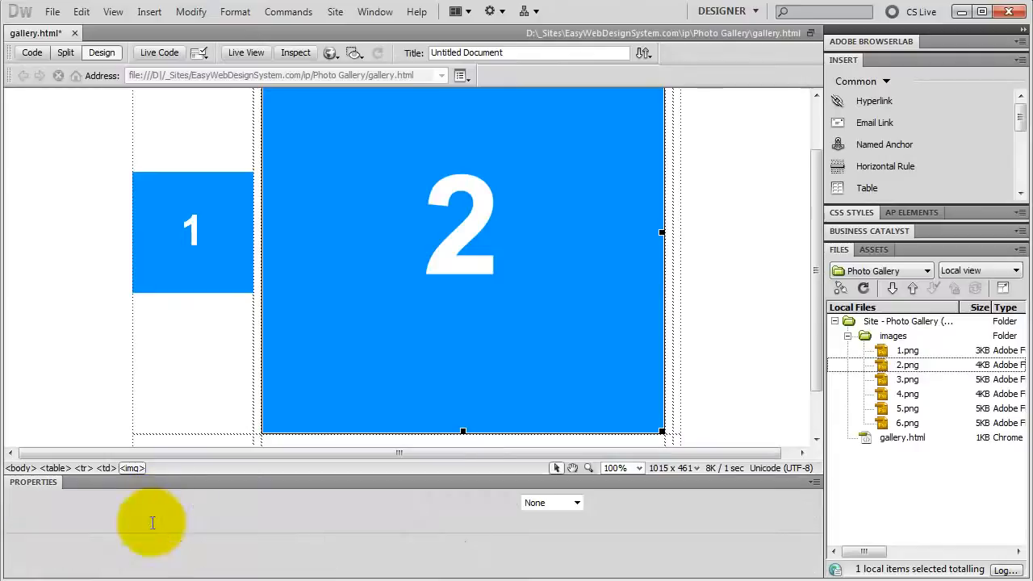
{"action": "double_click", "coordinate": [152, 522]}
{"action": "type", "text": "1"}
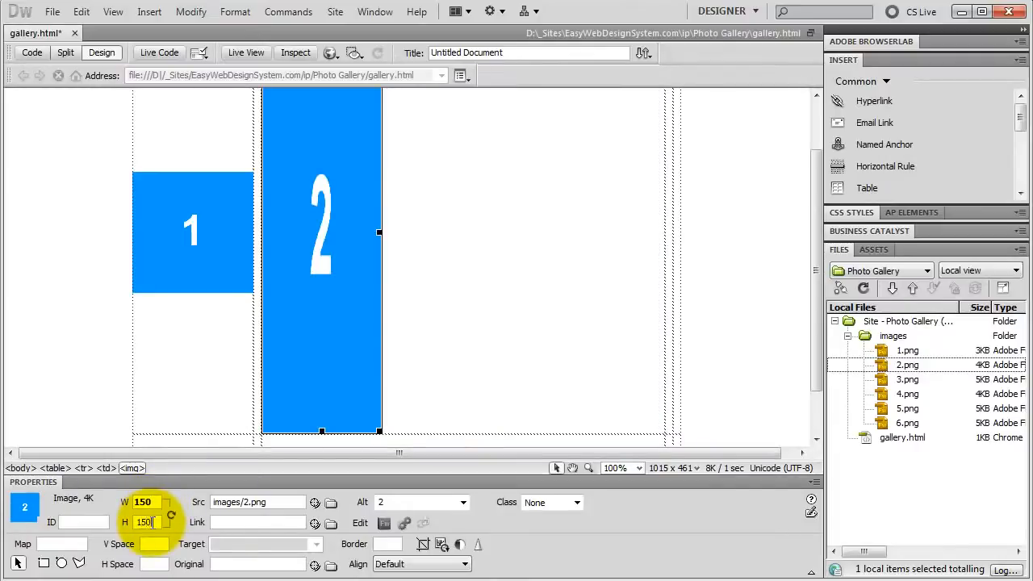
{"action": "type", "text": "50"}
{"action": "key", "text": "Return"}
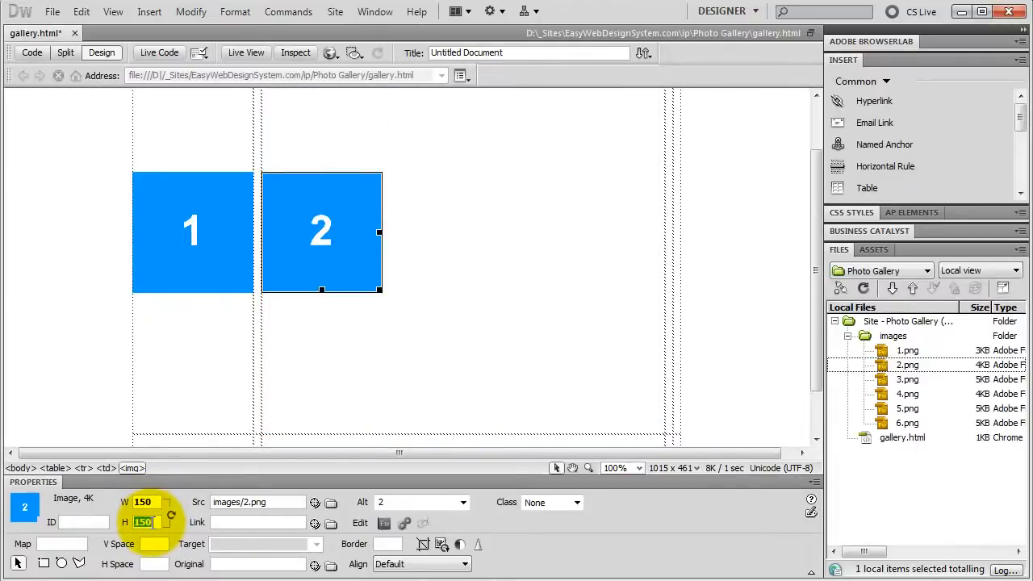
Step: Insert 3.png into the last cell of the table's first row with the alternate text 3
{"action": "left_click", "coordinate": [908, 379]}
{"action": "left_click_drag", "start_coordinate": [775, 318], "coordinate": [678, 238]}
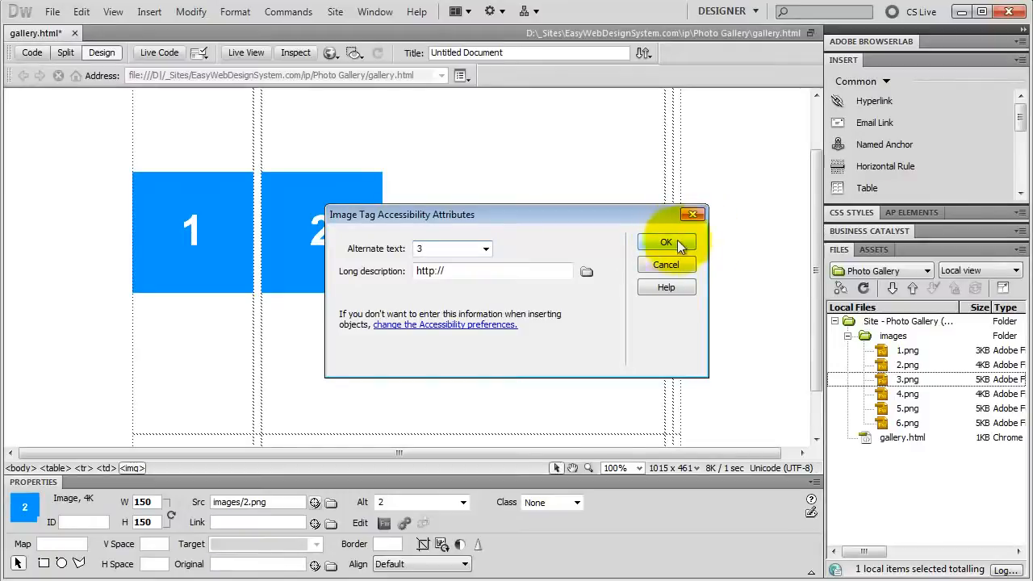
{"action": "left_click", "coordinate": [665, 243]}
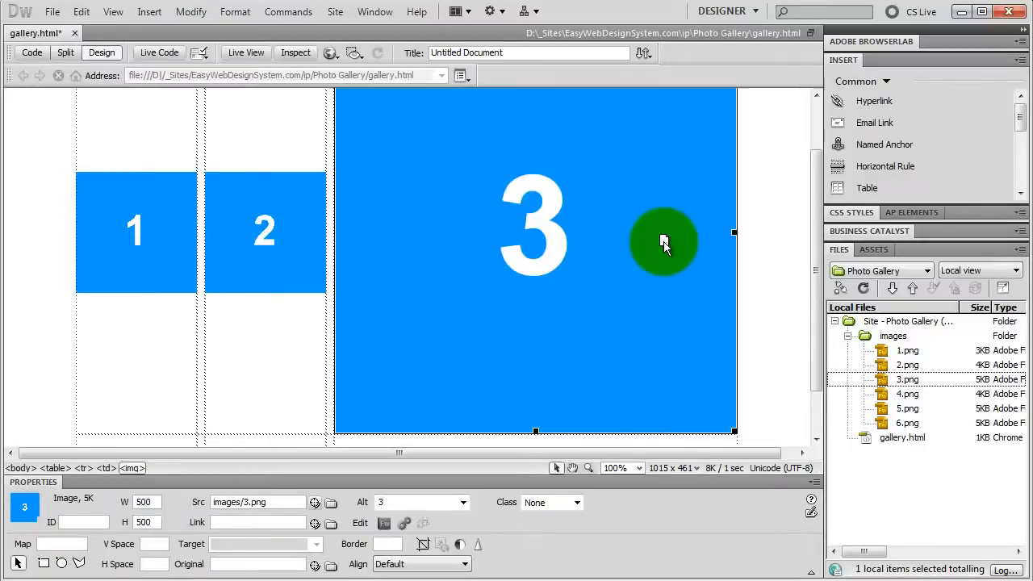
Step: Resize image 3 to 150 by 150 and refresh the table layout
{"action": "double_click", "coordinate": [156, 502]}
{"action": "type", "text": "150"}
{"action": "double_click", "coordinate": [158, 522]}
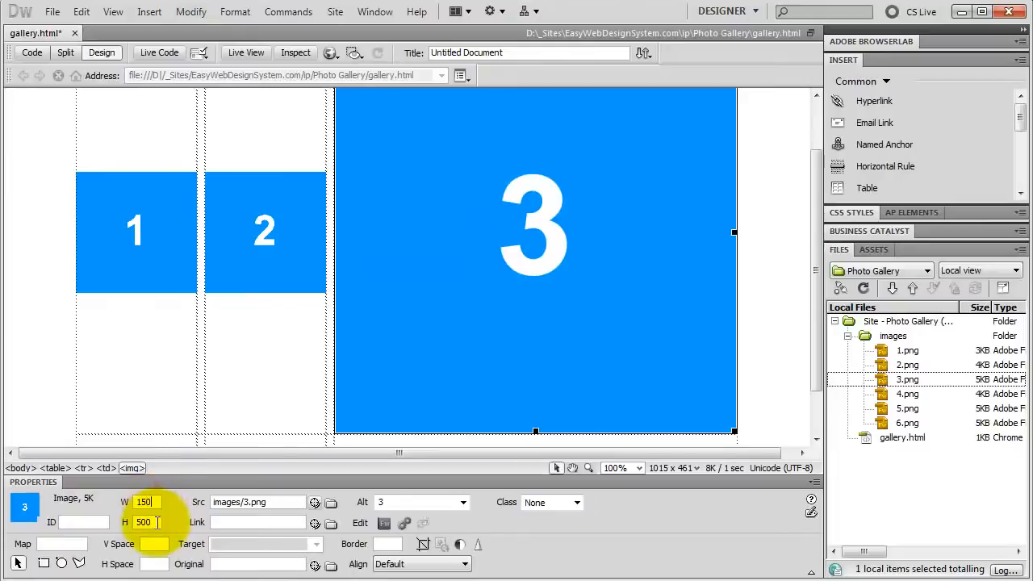
{"action": "type", "text": "150"}
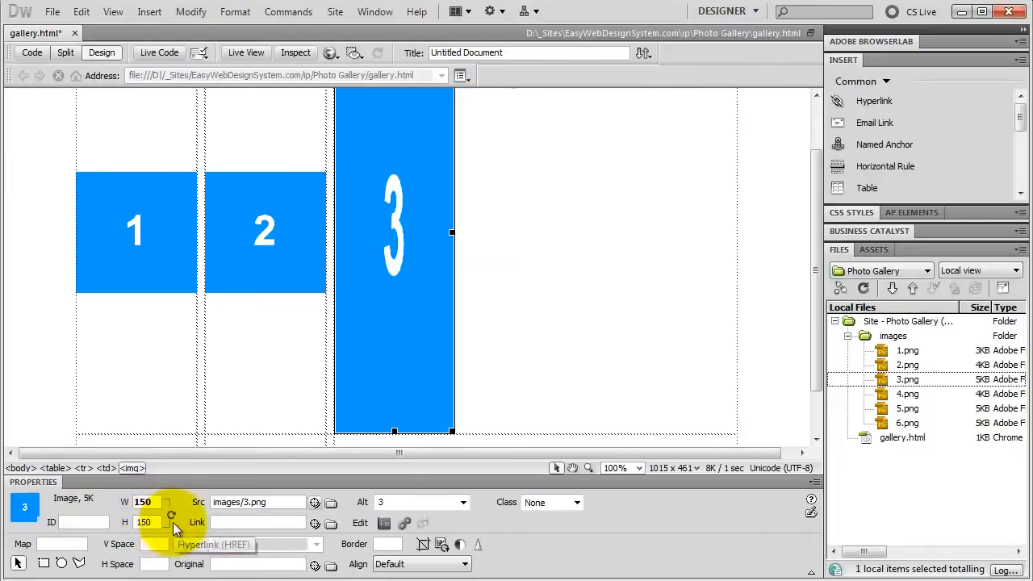
{"action": "key", "text": "Return"}
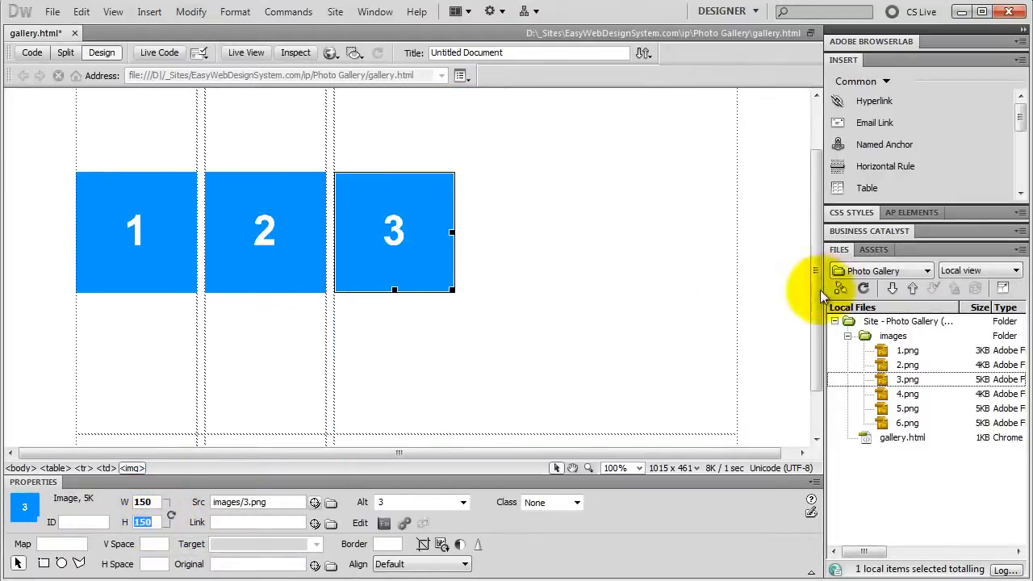
{"action": "left_click", "coordinate": [175, 369]}
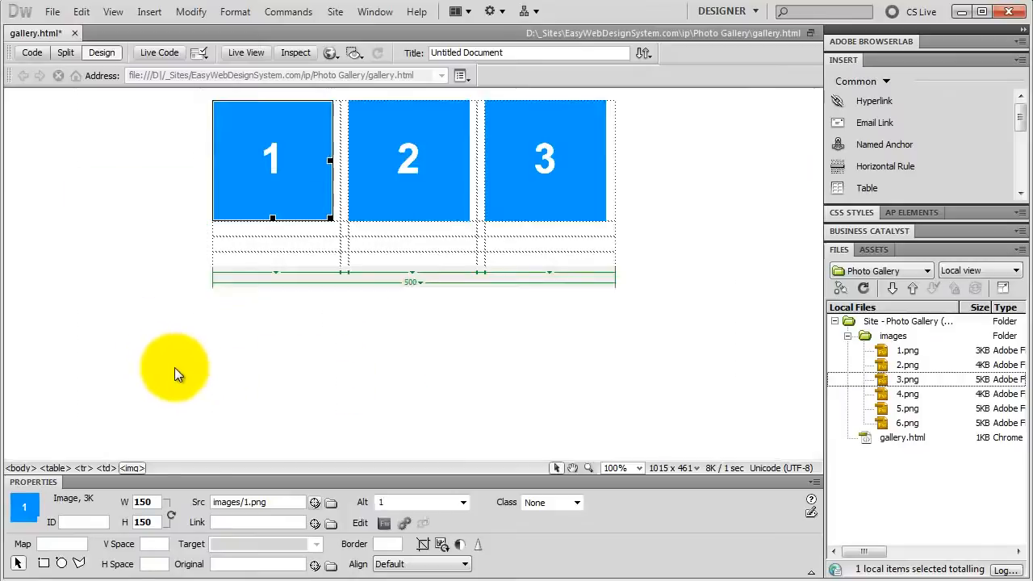
Step: Insert 4.png into the first cell of the table's third row with the alternate text 4
{"action": "left_click", "coordinate": [246, 243]}
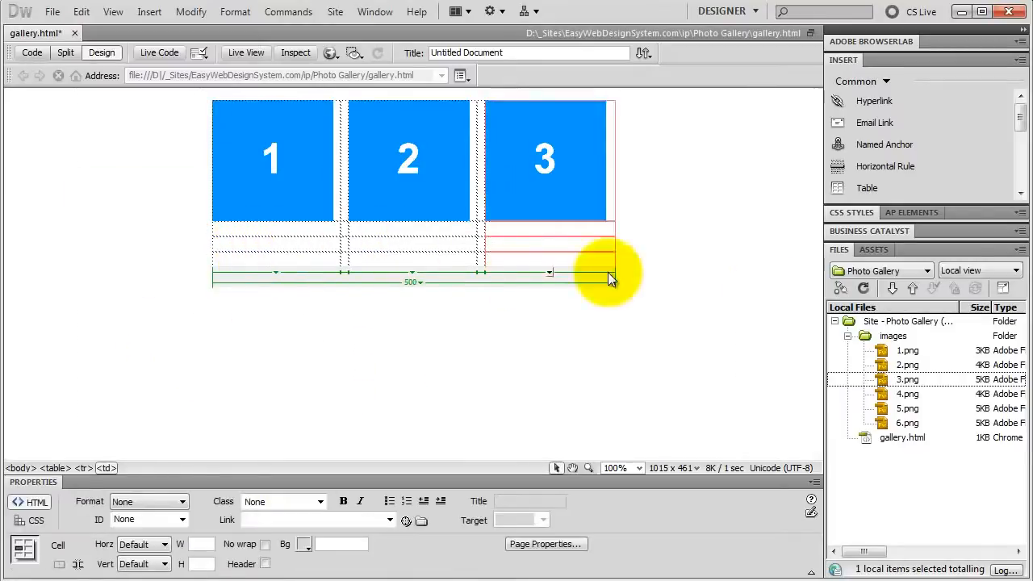
{"action": "left_click", "coordinate": [908, 396]}
{"action": "left_click", "coordinate": [246, 244]}
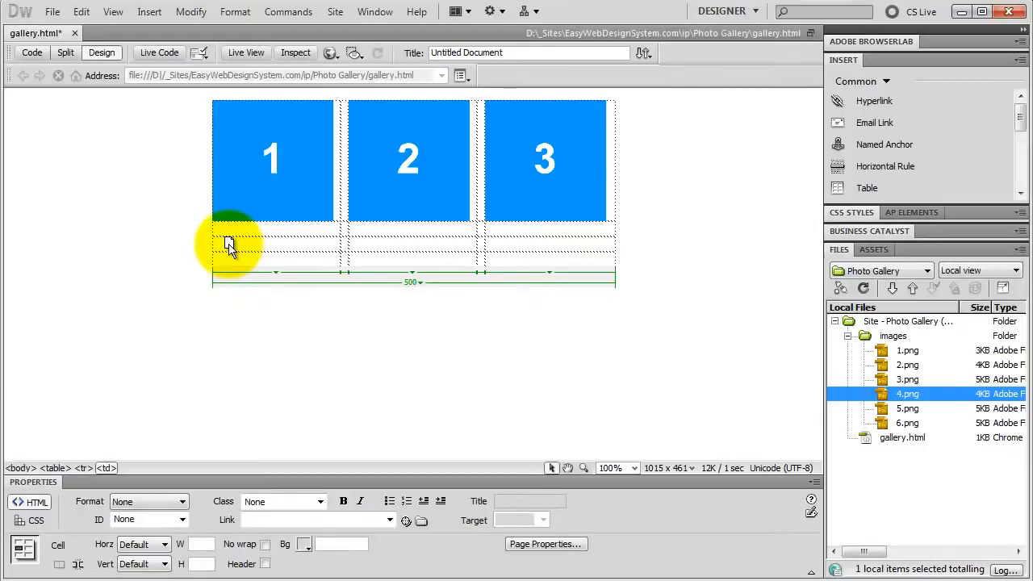
{"action": "left_click_drag", "start_coordinate": [229, 245], "coordinate": [229, 244]}
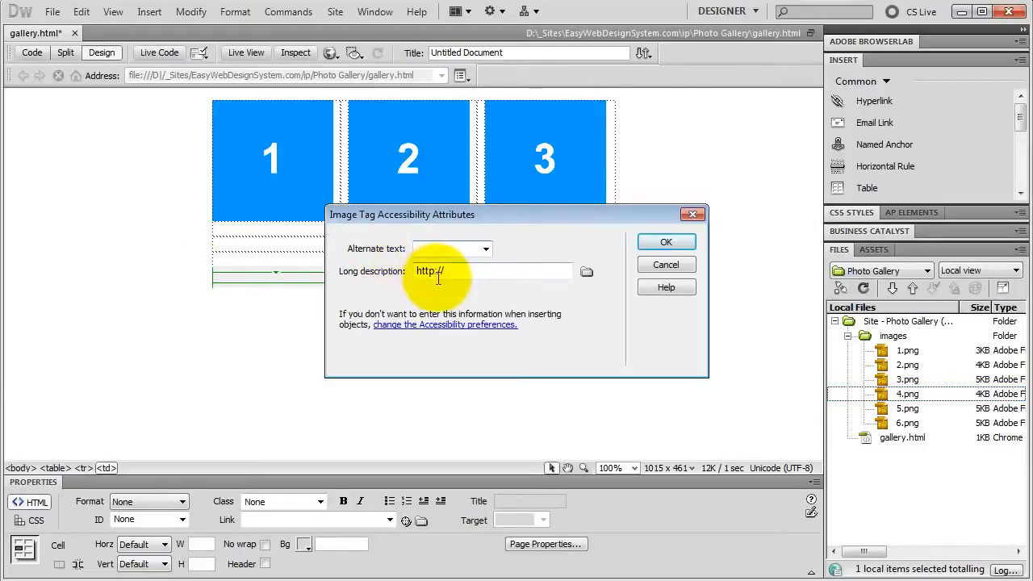
{"action": "type", "text": "4"}
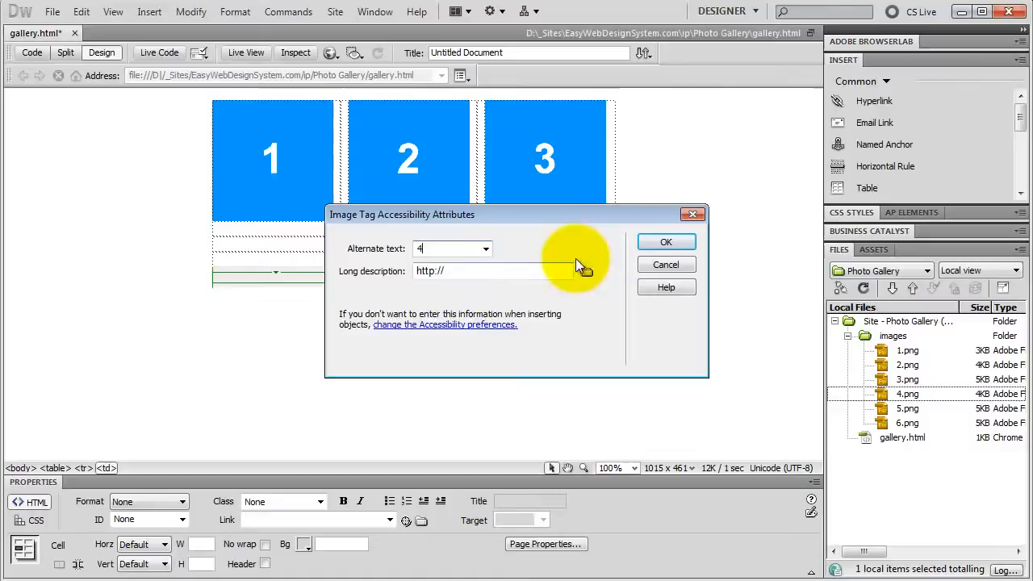
{"action": "left_click", "coordinate": [666, 242]}
Step: Resize image 4 to 150 by 150 and refresh the table layout
{"action": "double_click", "coordinate": [144, 502]}
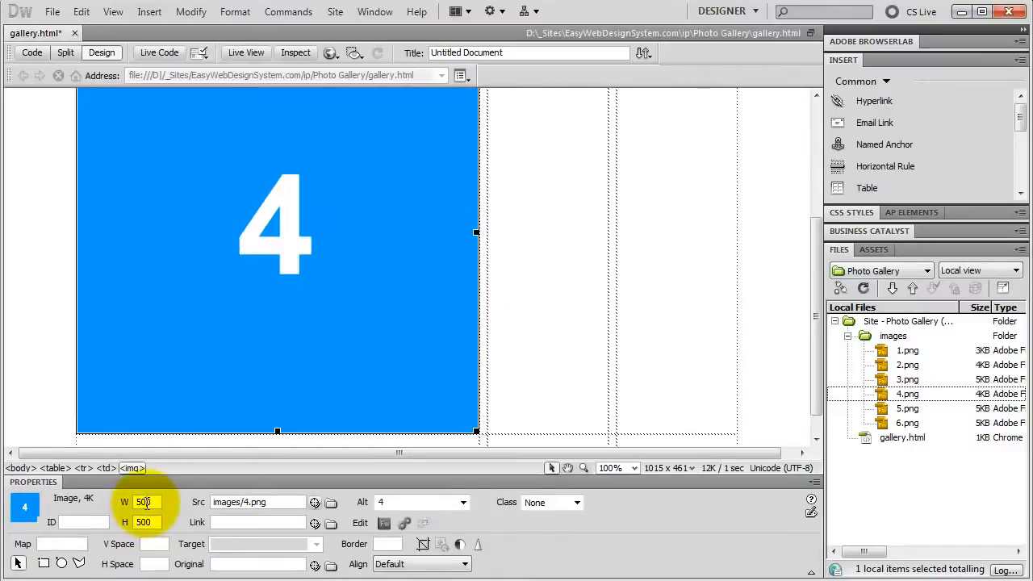
{"action": "type", "text": "150"}
{"action": "double_click", "coordinate": [144, 522]}
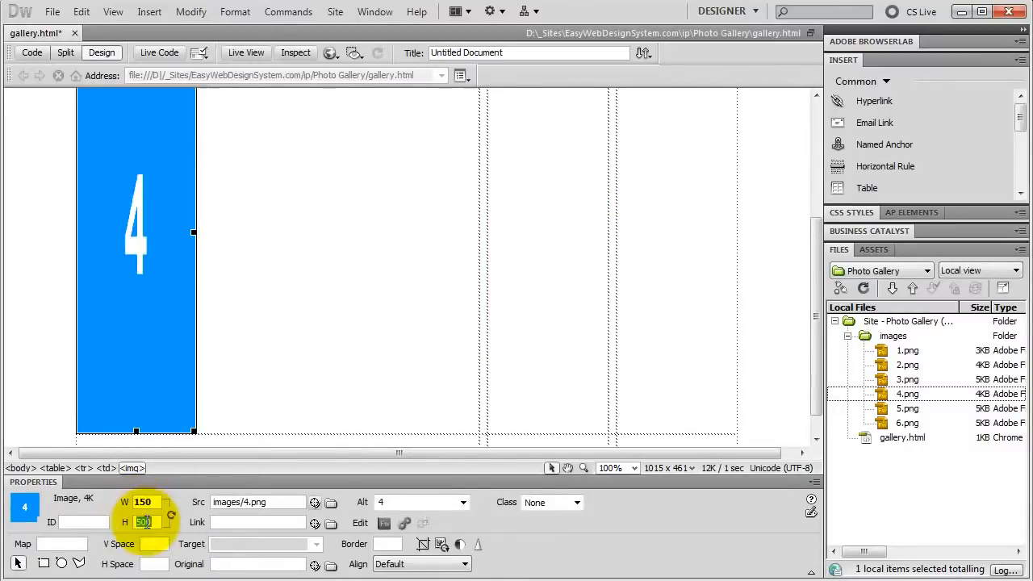
{"action": "type", "text": "150"}
{"action": "key", "text": "Return"}
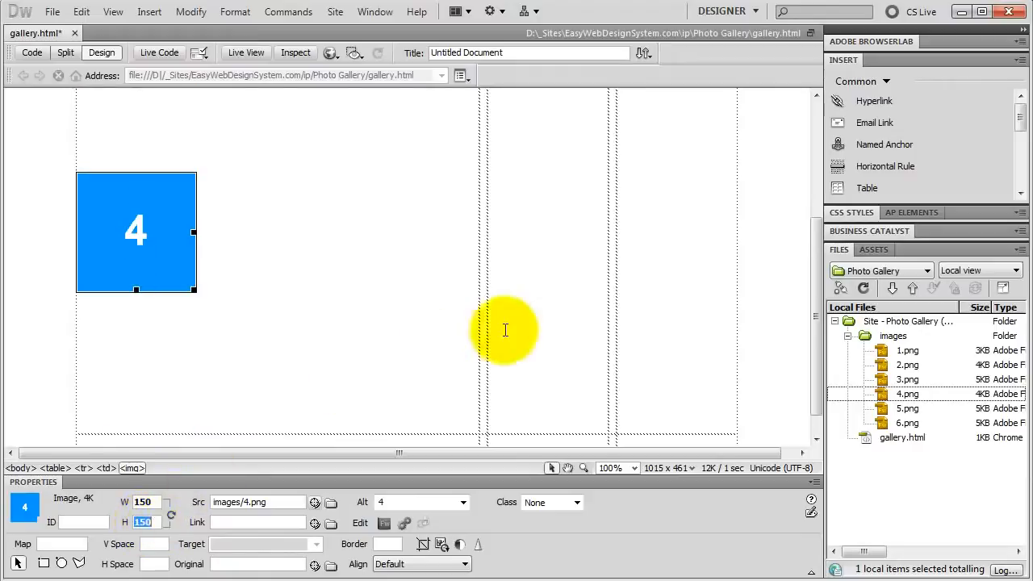
{"action": "left_click", "coordinate": [533, 234]}
Step: Insert 5.png into the middle cell of the table's third row with the alternate text 5
{"action": "left_click_drag", "start_coordinate": [905, 408], "coordinate": [412, 289]}
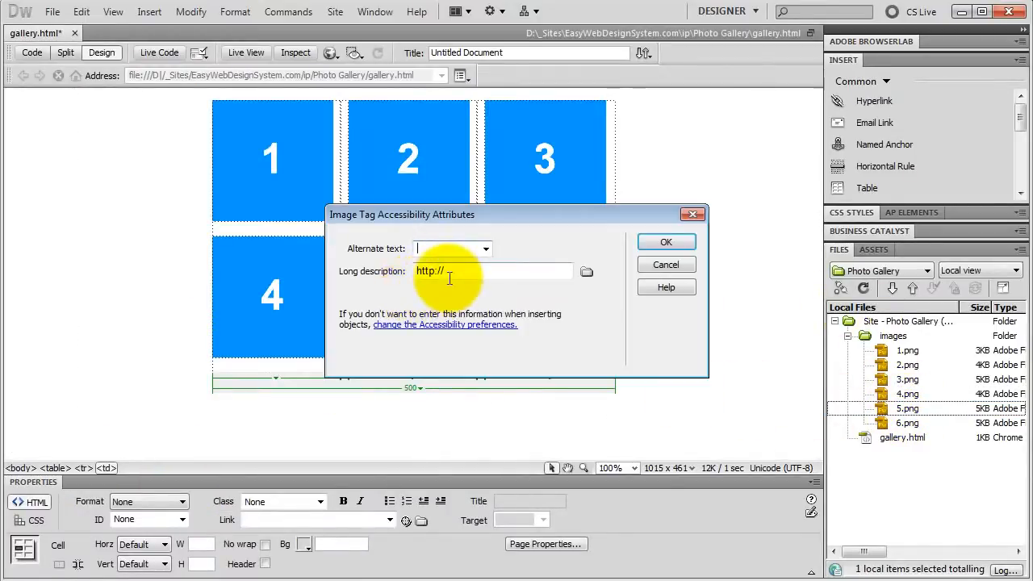
{"action": "type", "text": "5"}
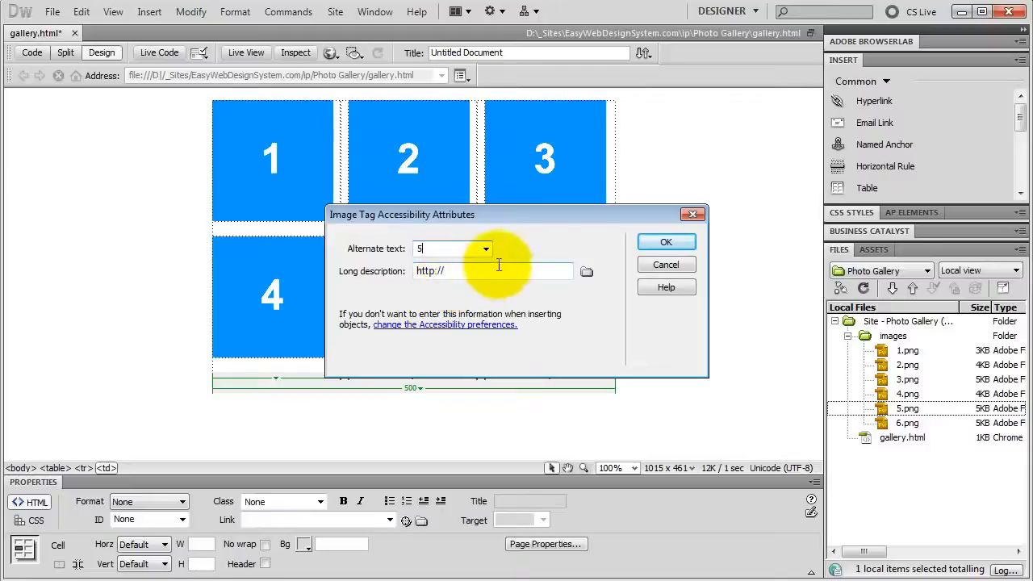
{"action": "left_click", "coordinate": [666, 243]}
Step: Set both the width and the height of image 5 to 150
{"action": "double_click", "coordinate": [144, 501]}
{"action": "type", "text": "1"}
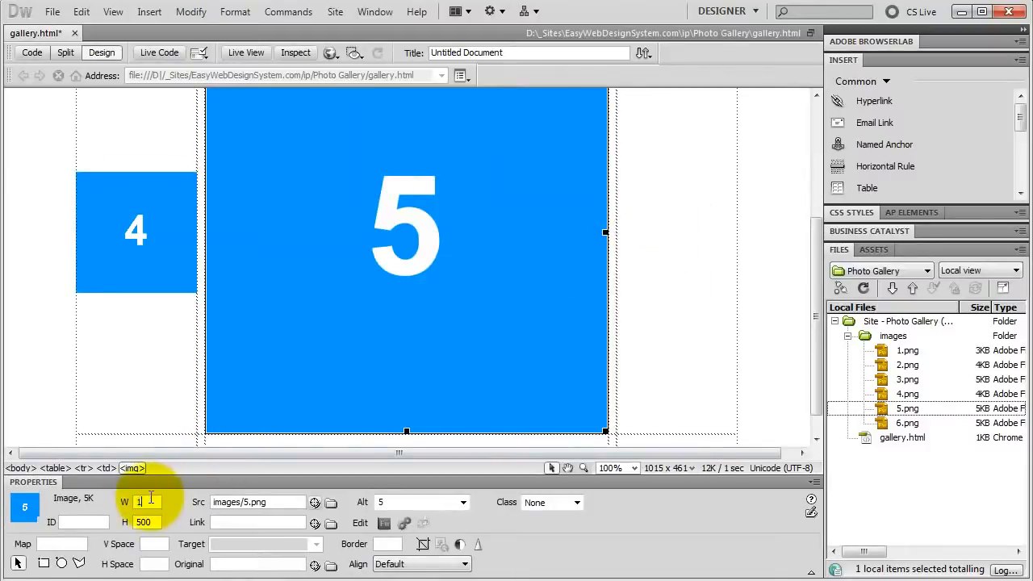
{"action": "type", "text": "50"}
{"action": "double_click", "coordinate": [146, 523]}
{"action": "type", "text": "15"}
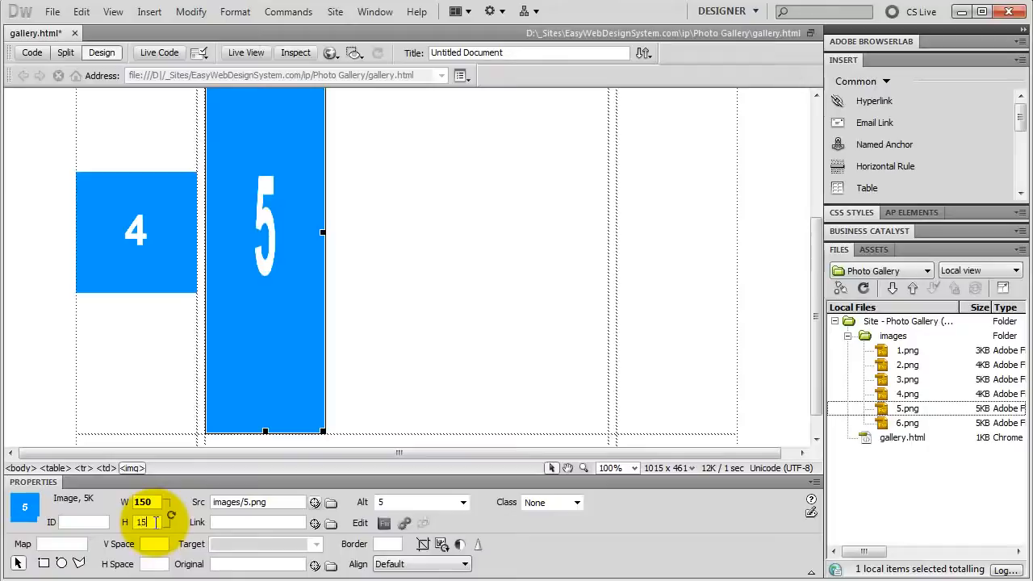
{"action": "type", "text": "0"}
{"action": "key", "text": "Return"}
Step: Insert 6.png into the last cell of the table's third row with the alternate text 6
{"action": "left_click", "coordinate": [600, 293]}
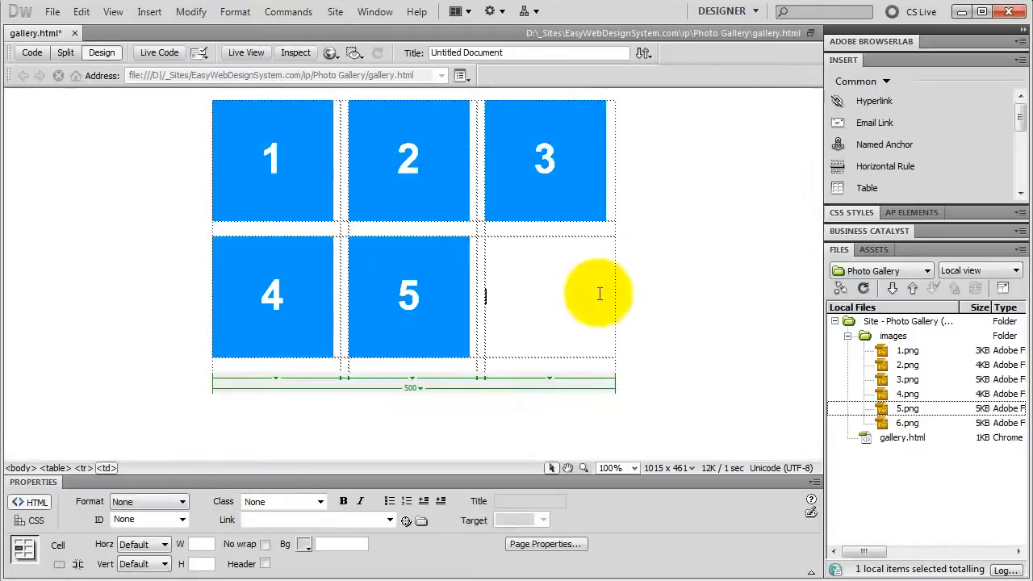
{"action": "left_click_drag", "start_coordinate": [900, 423], "coordinate": [549, 300]}
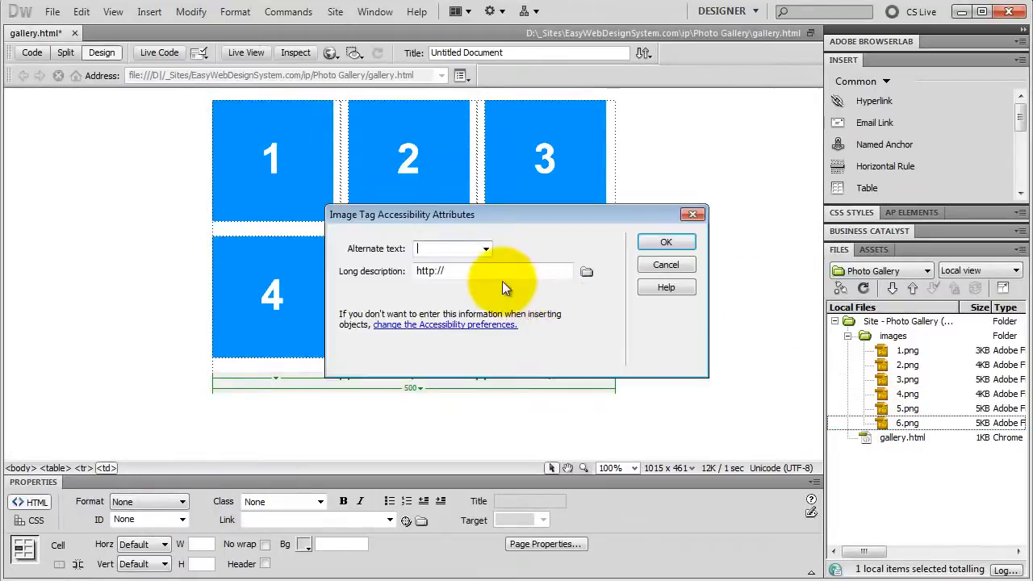
{"action": "type", "text": "6"}
{"action": "left_click", "coordinate": [666, 242]}
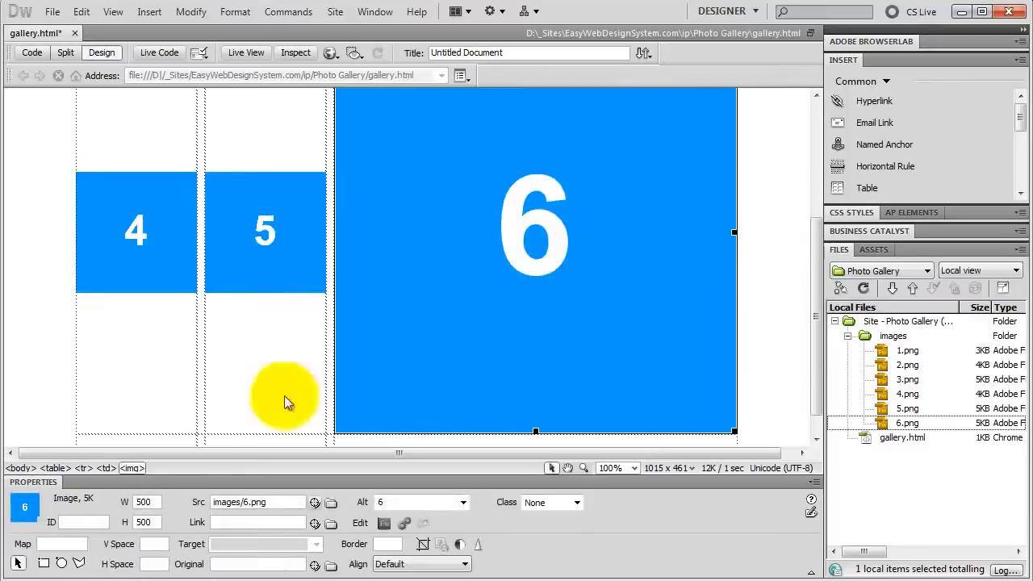
Step: Set both the width and the height of image 6 to 150 and refresh the table layout
{"action": "double_click", "coordinate": [148, 502]}
{"action": "type", "text": "150"}
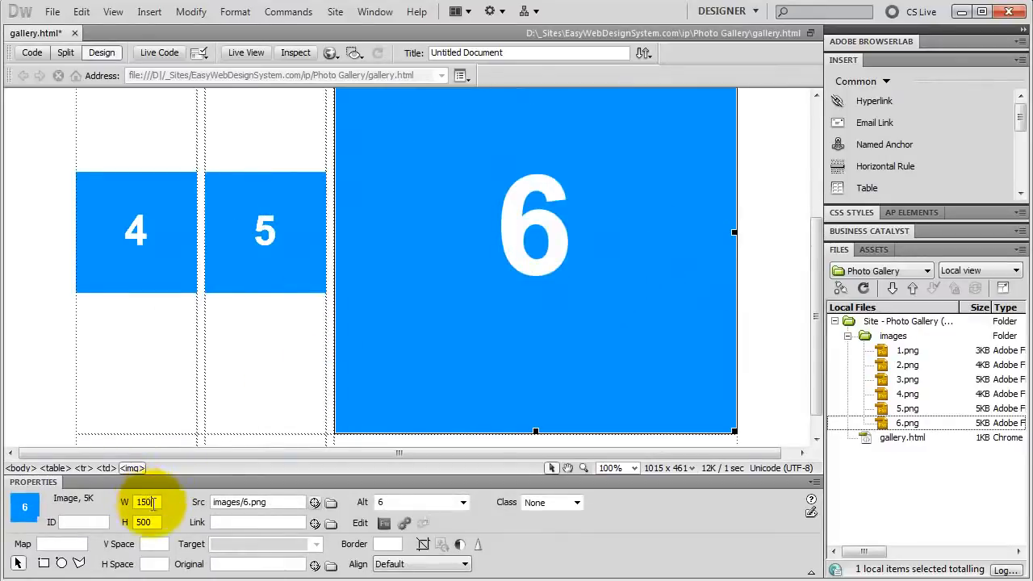
{"action": "double_click", "coordinate": [157, 522]}
{"action": "type", "text": "150"}
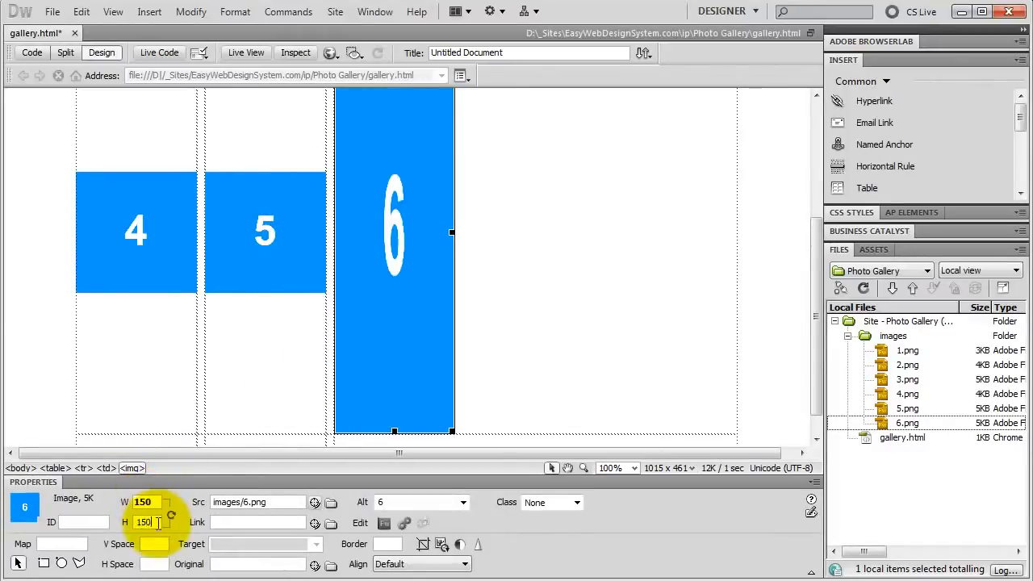
{"action": "key", "text": "Return"}
{"action": "left_click", "coordinate": [226, 360]}
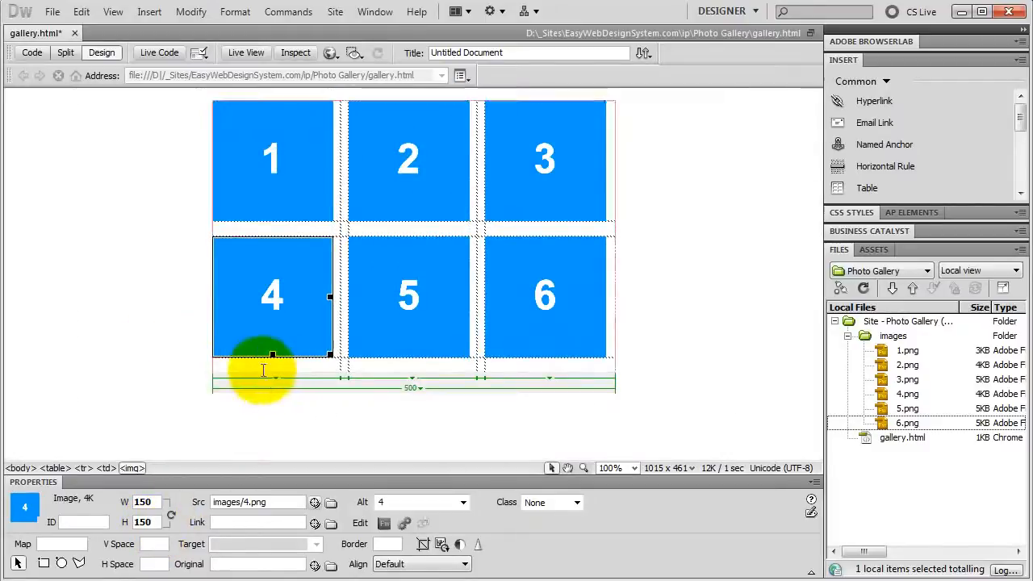
{"action": "left_click", "coordinate": [260, 364]}
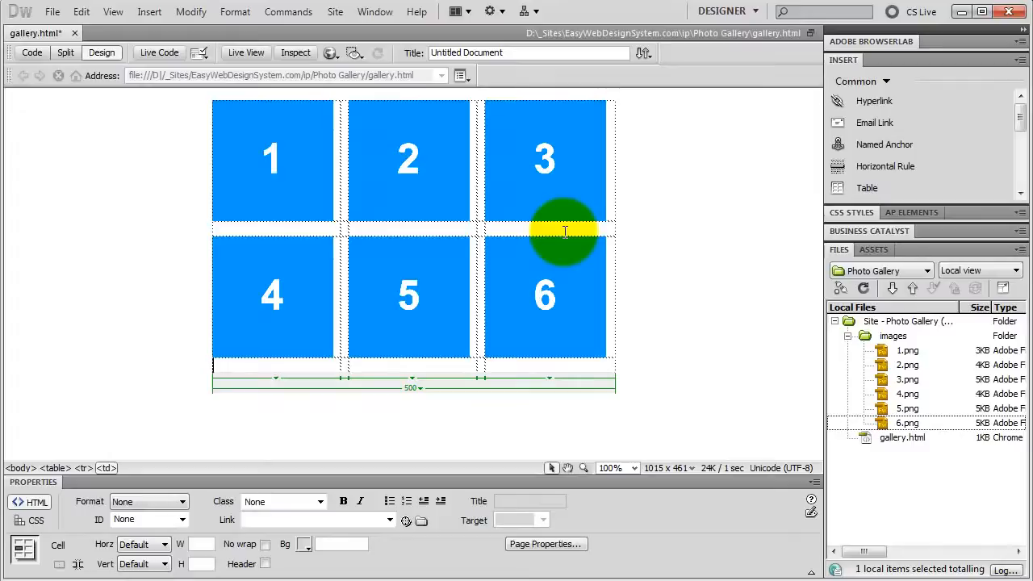
Step: Set the width of the table column holding images 1 and 4 to 150
{"action": "left_click", "coordinate": [277, 377]}
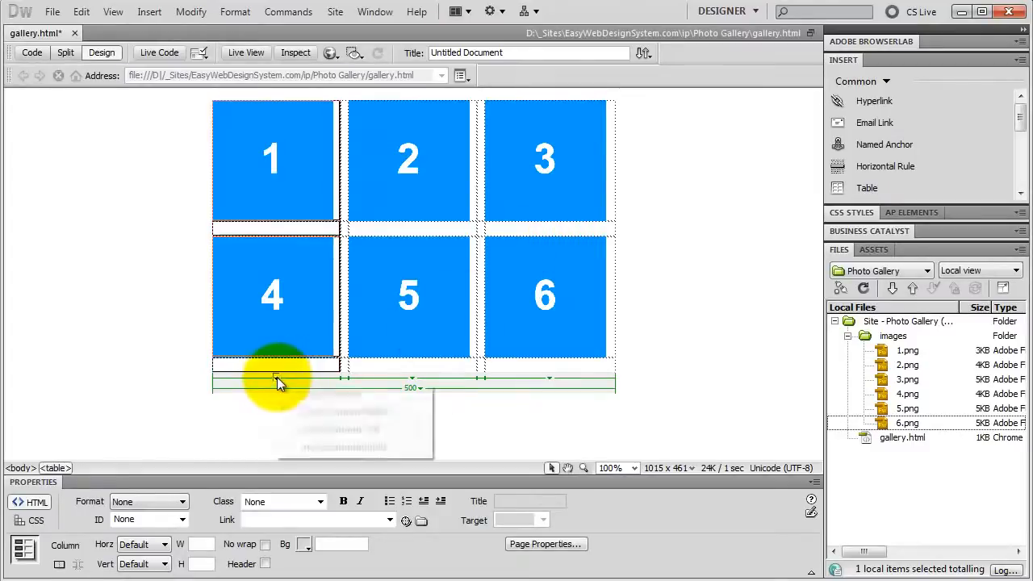
{"action": "left_click", "coordinate": [316, 393]}
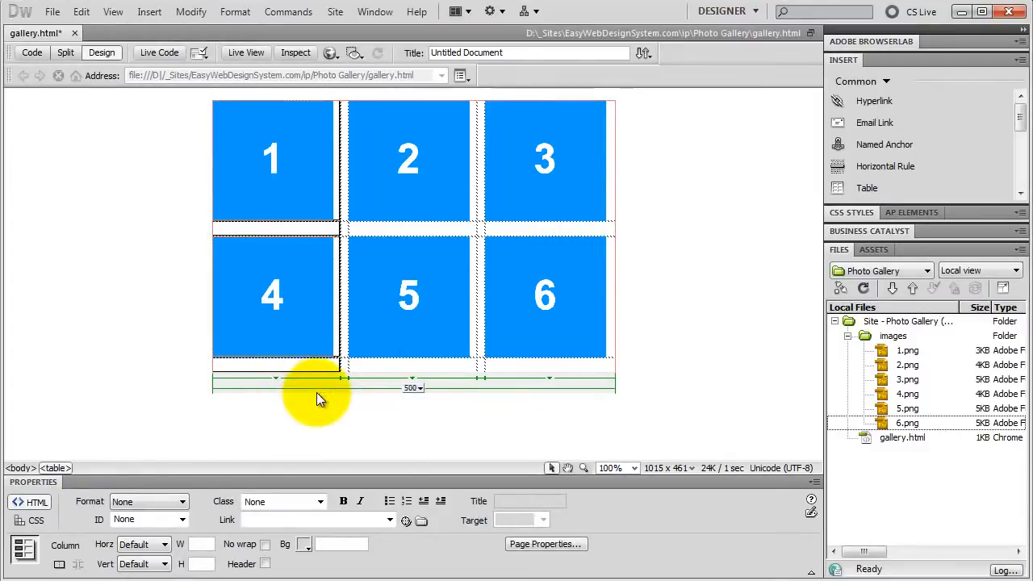
{"action": "left_click", "coordinate": [204, 543]}
{"action": "type", "text": "150"}
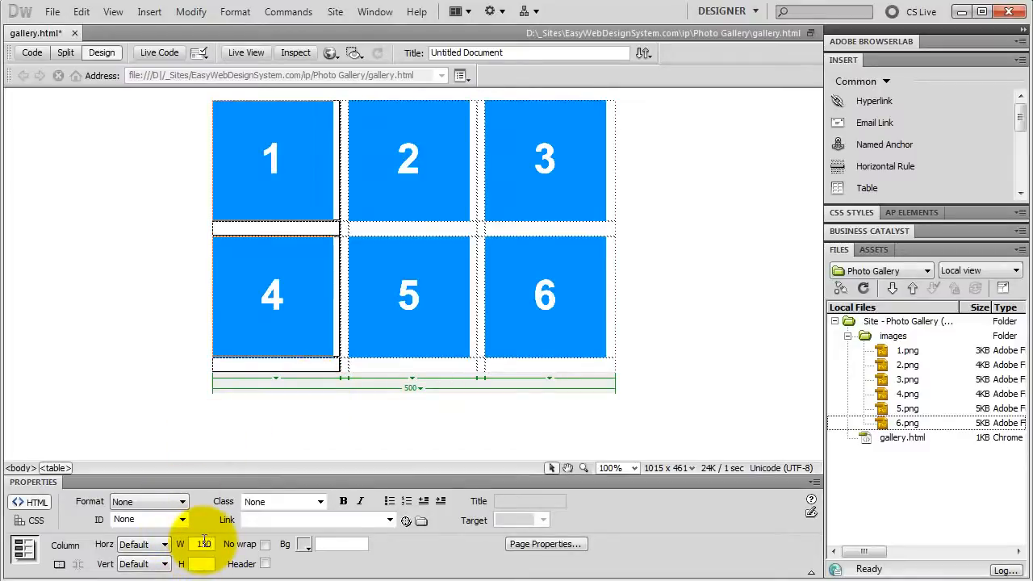
{"action": "key", "text": "Return"}
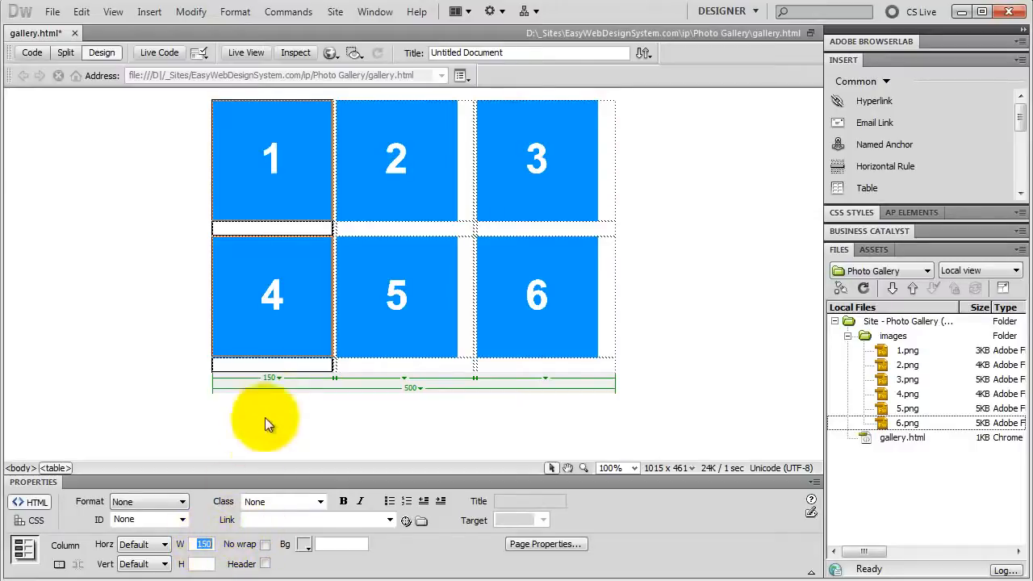
Step: Set the width of the empty spacer column between images 1 and 2 to 25
{"action": "left_click", "coordinate": [335, 376]}
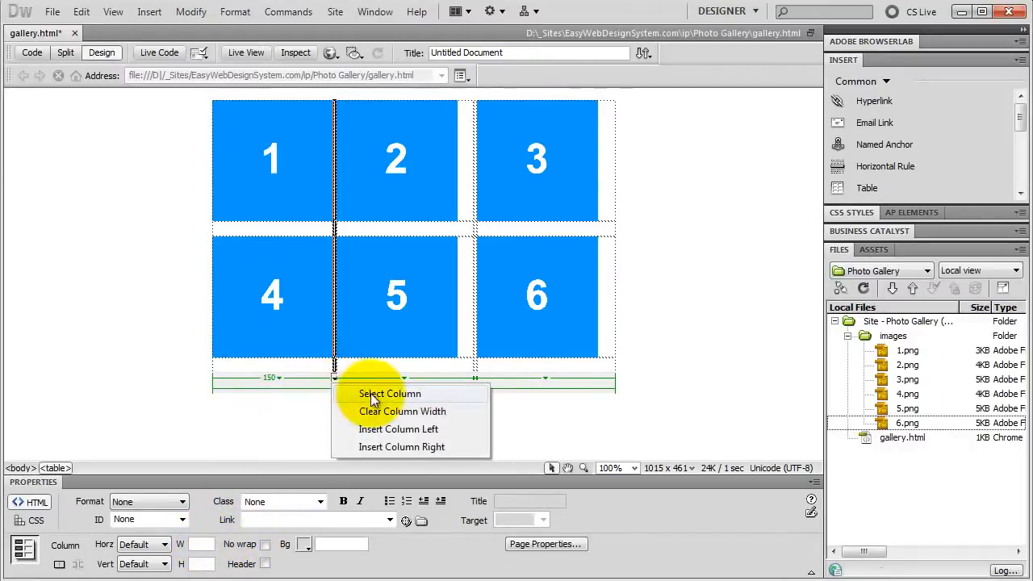
{"action": "left_click", "coordinate": [373, 394]}
{"action": "left_click", "coordinate": [202, 545]}
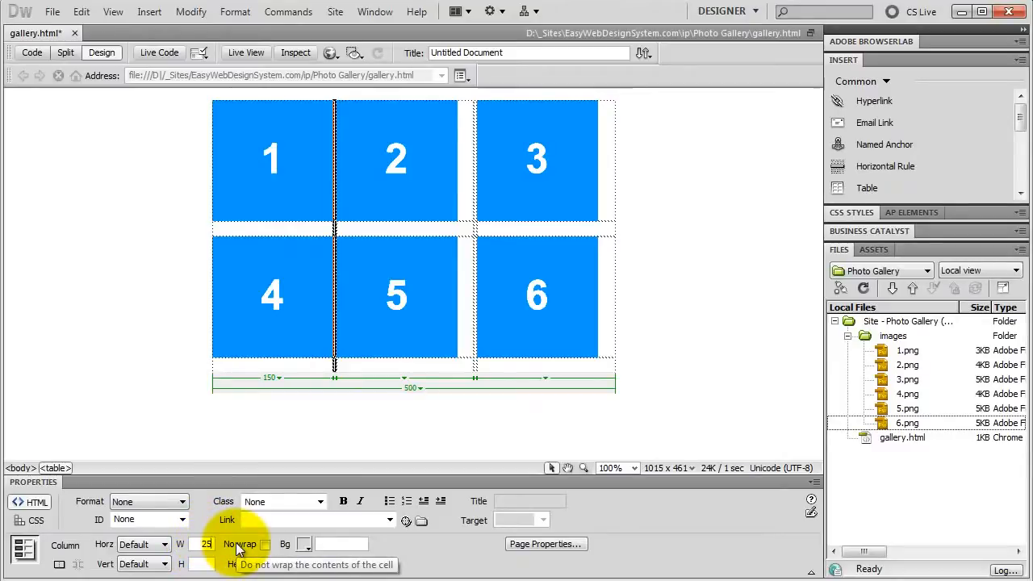
{"action": "key", "text": "Return"}
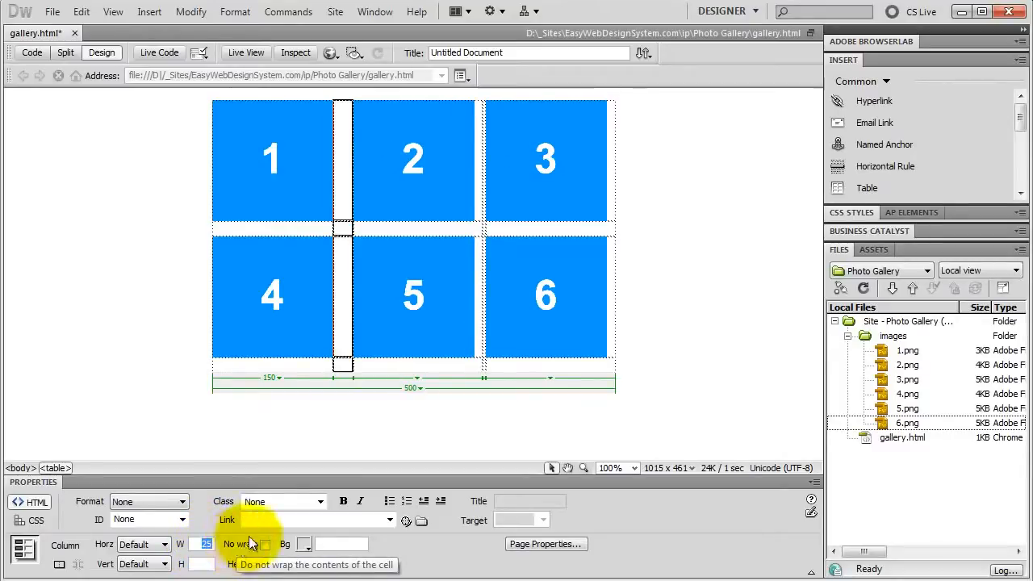
Step: Set the width of the table column holding images 2 and 5 to 150
{"action": "left_click", "coordinate": [417, 385]}
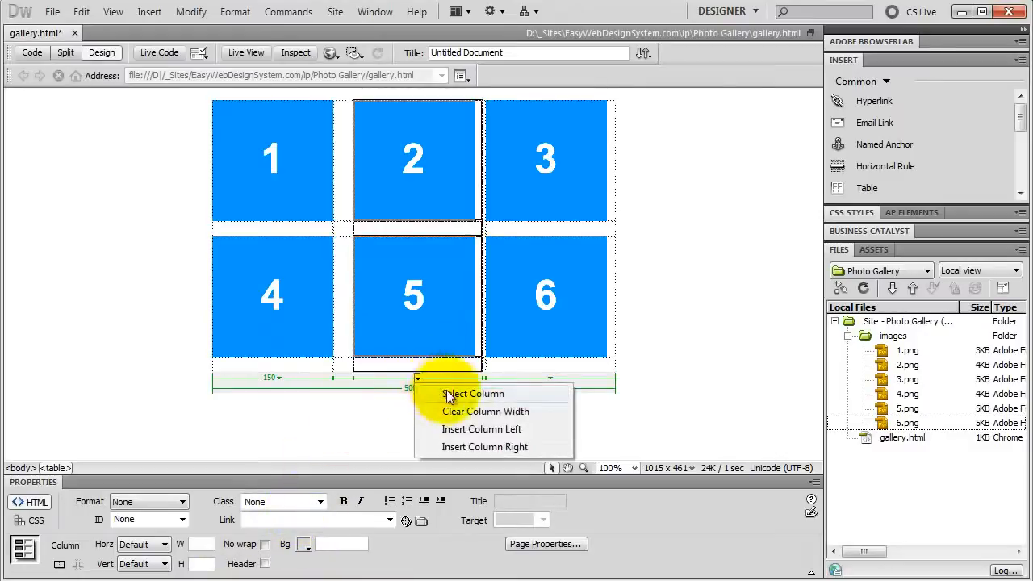
{"action": "left_click", "coordinate": [458, 394]}
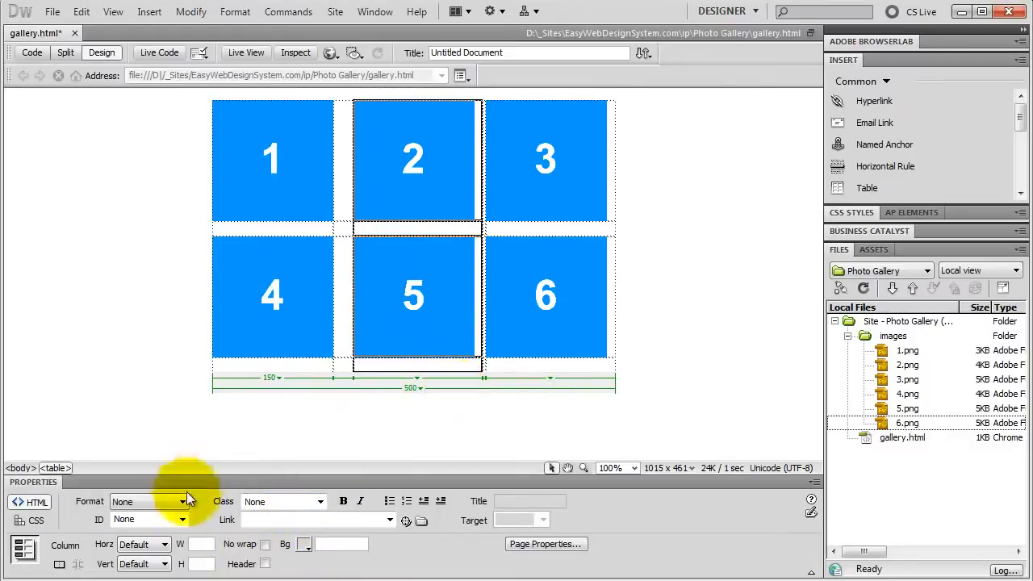
{"action": "left_click", "coordinate": [204, 544]}
{"action": "type", "text": "150"}
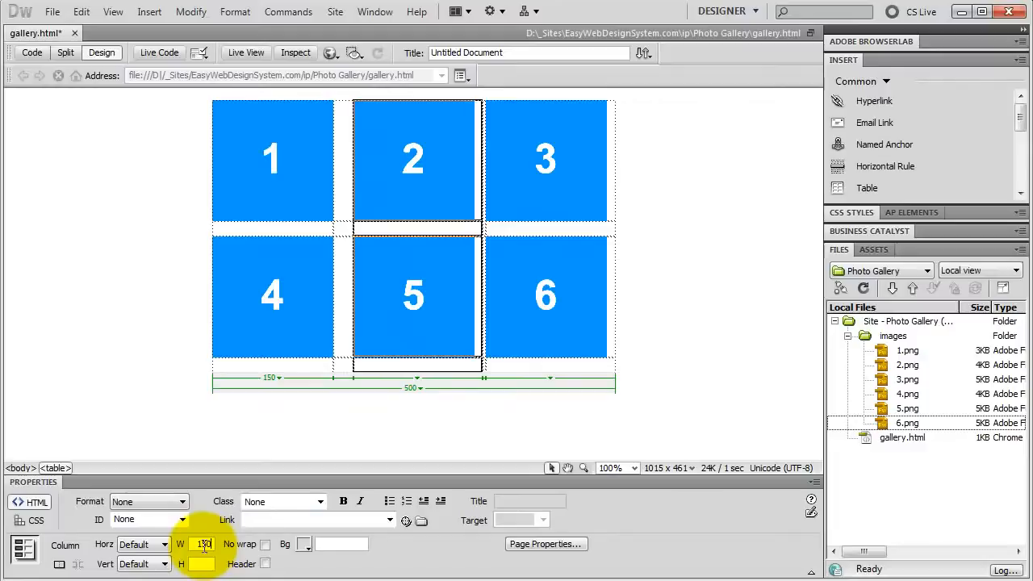
{"action": "key", "text": "Return"}
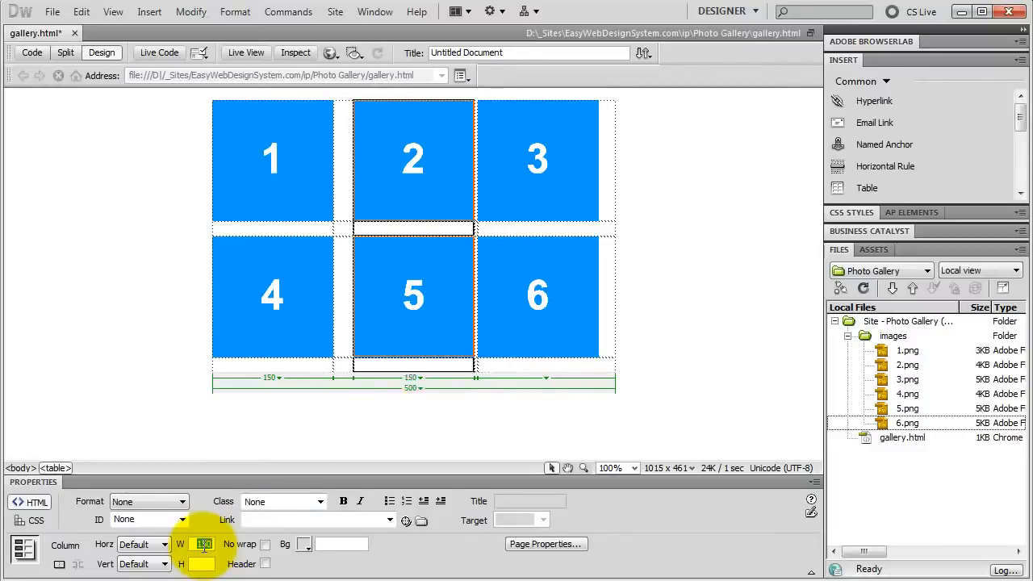
Step: Set the width of the empty spacer column between images 2 and 3 to 25
{"action": "left_click", "coordinate": [479, 378]}
{"action": "left_click", "coordinate": [501, 394]}
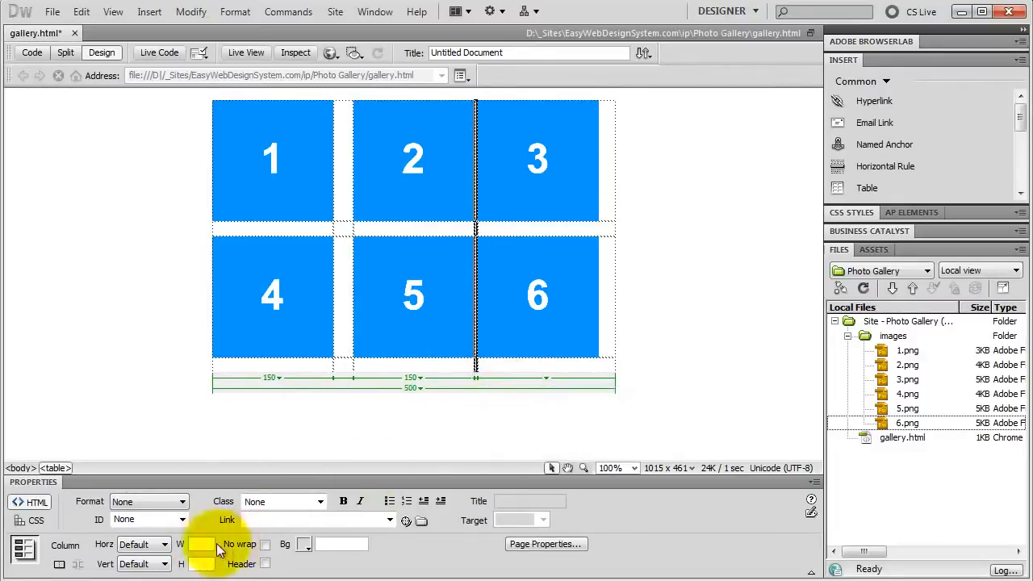
{"action": "type", "text": "2"}
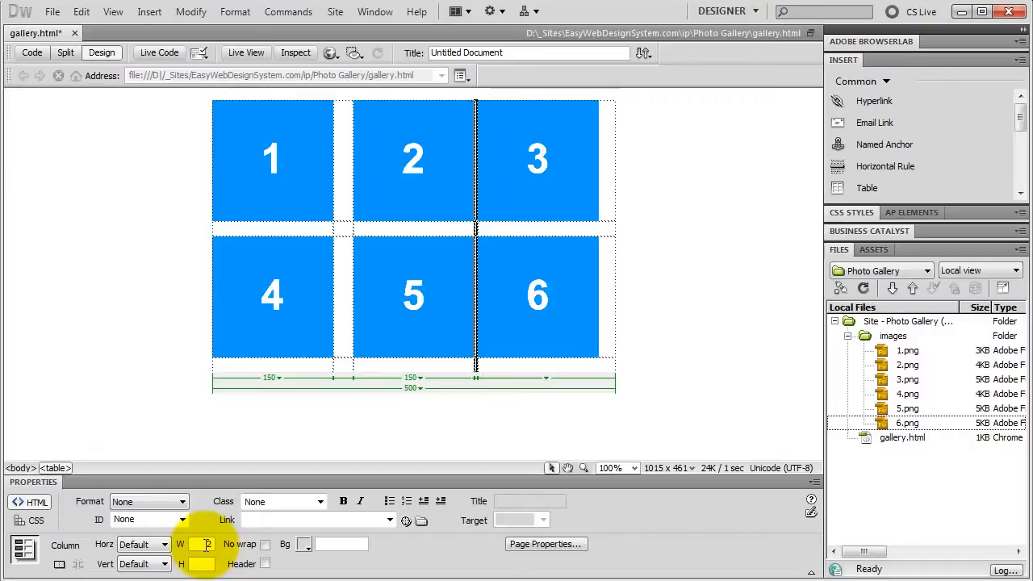
{"action": "type", "text": "5"}
{"action": "key", "text": "Return"}
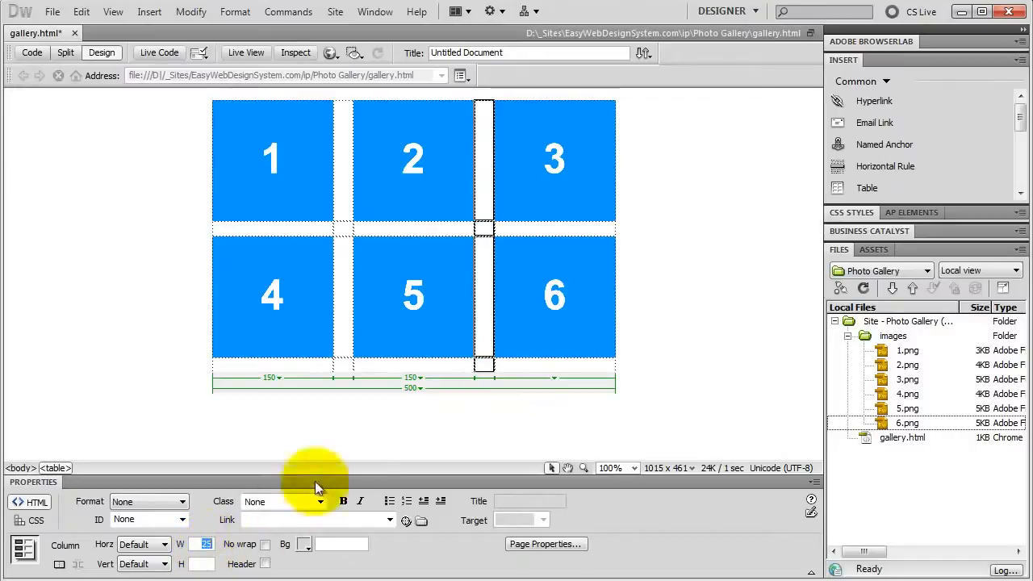
Step: Set the width of the table column holding images 3 and 6 to 150
{"action": "left_click", "coordinate": [553, 377]}
{"action": "left_click", "coordinate": [580, 393]}
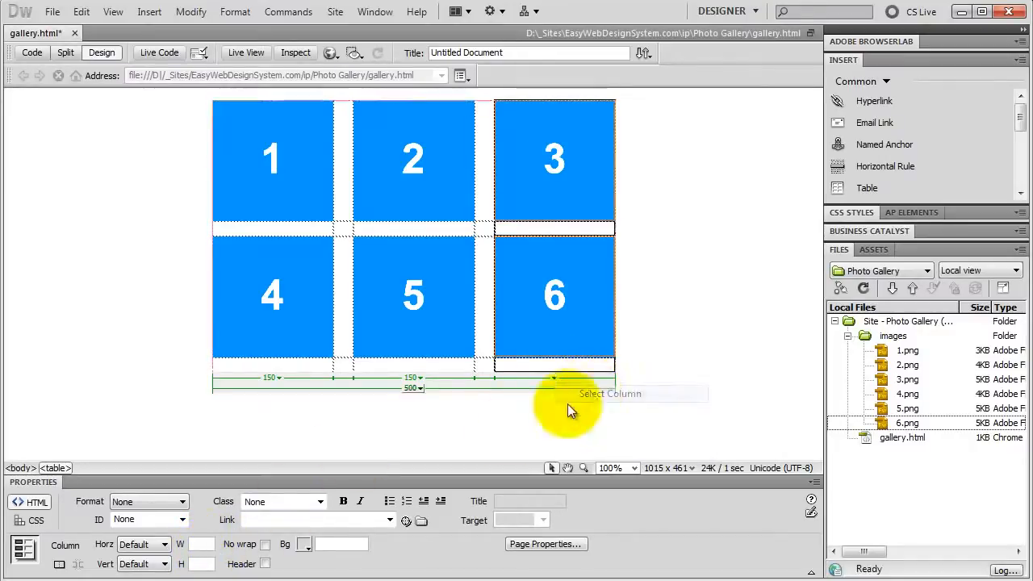
{"action": "left_click", "coordinate": [207, 545]}
{"action": "type", "text": "150"}
{"action": "key", "text": "Return"}
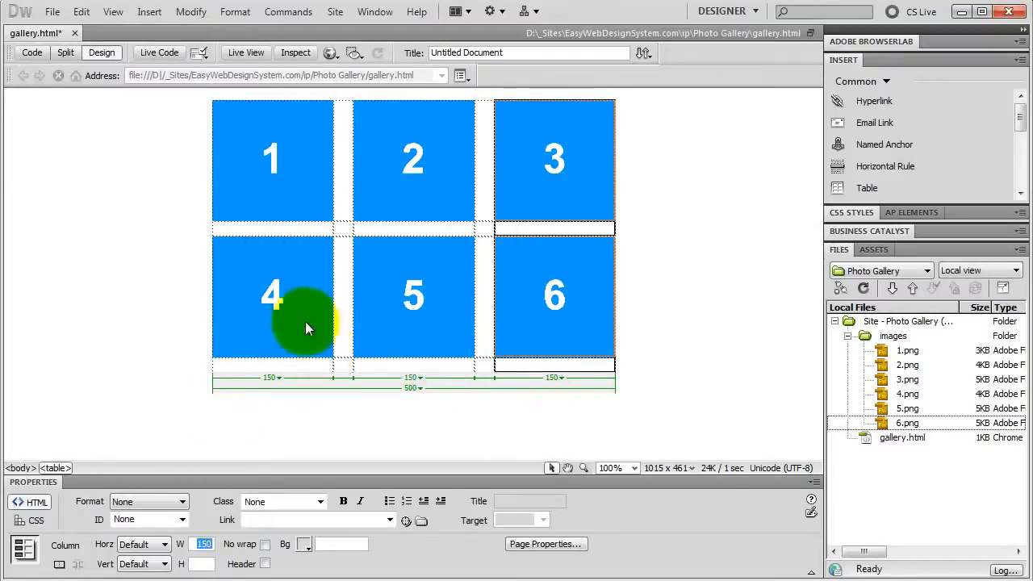
Step: Enter the captions "image 1", "image 2" and "image 3" in the cells beneath the first row of images
{"action": "left_click", "coordinate": [268, 232]}
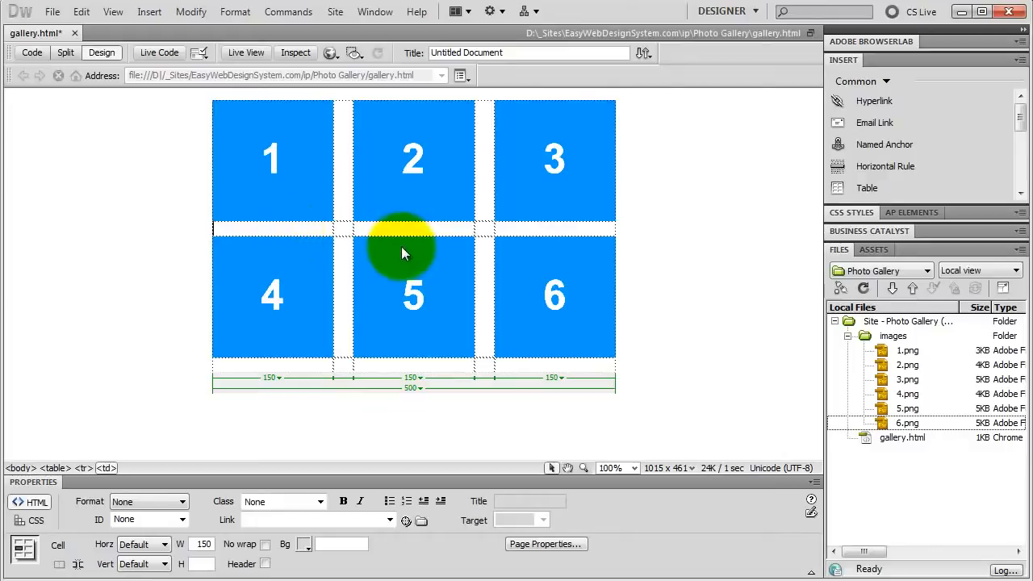
{"action": "type", "text": "image 1"}
{"action": "left_click", "coordinate": [394, 229]}
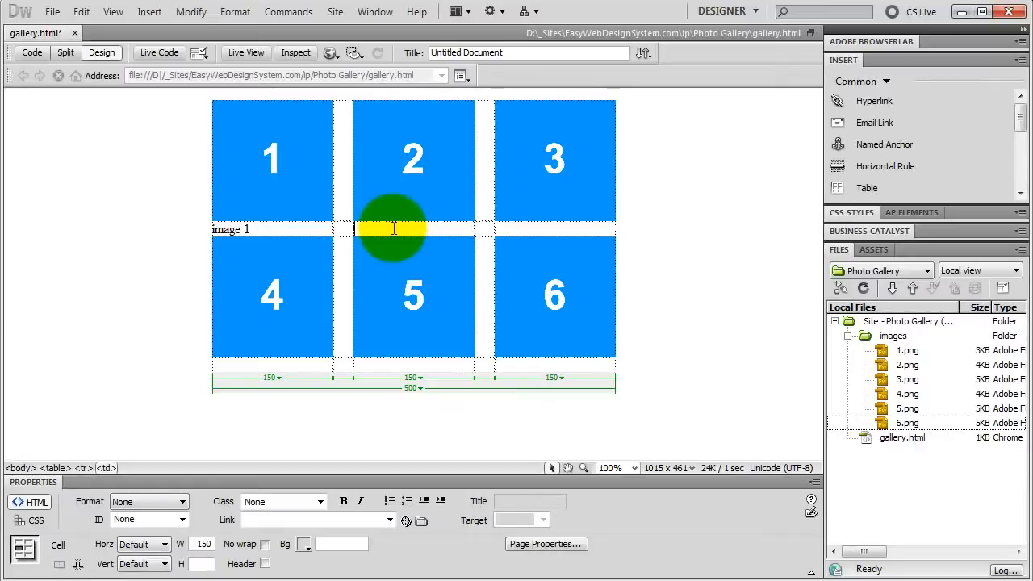
{"action": "type", "text": "image 2"}
{"action": "left_click", "coordinate": [529, 228]}
{"action": "type", "text": "imag"}
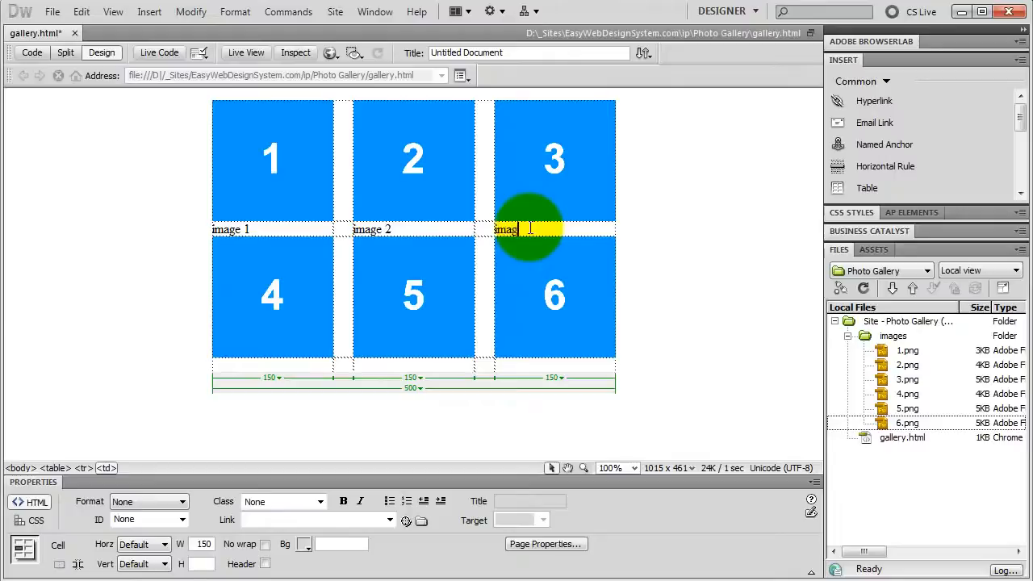
{"action": "type", "text": "e 3"}
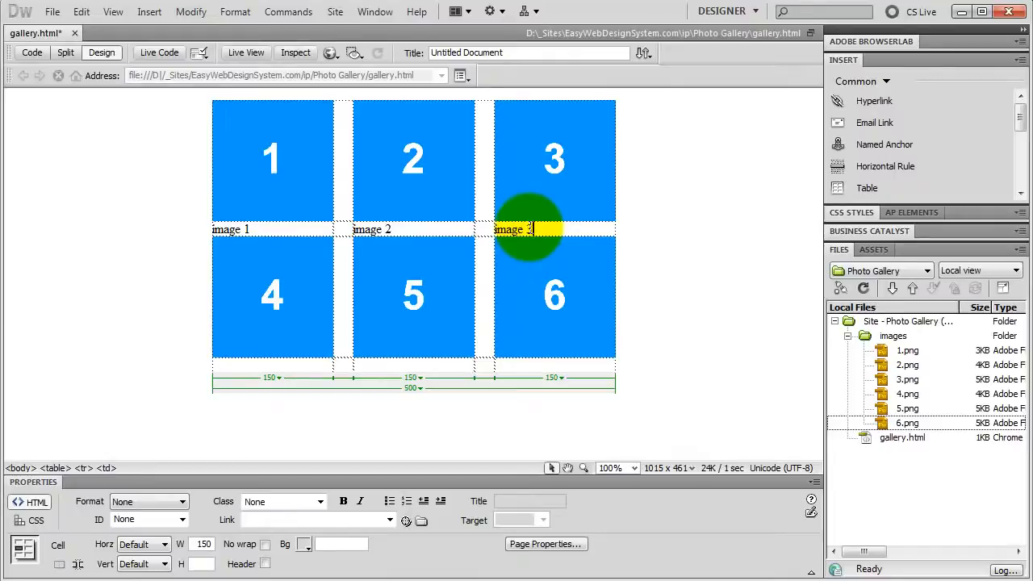
Step: Enter the captions "image 4", "image 5" and "image 6" in the cells beneath the second row of images
{"action": "left_click", "coordinate": [269, 365]}
{"action": "type", "text": "image"}
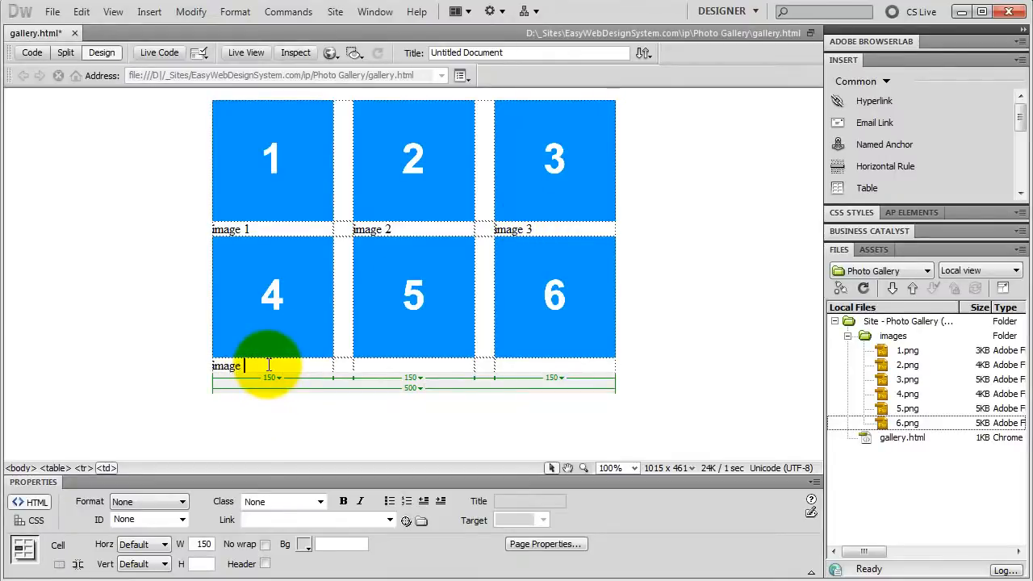
{"action": "type", "text": " 4"}
{"action": "left_click", "coordinate": [374, 365]}
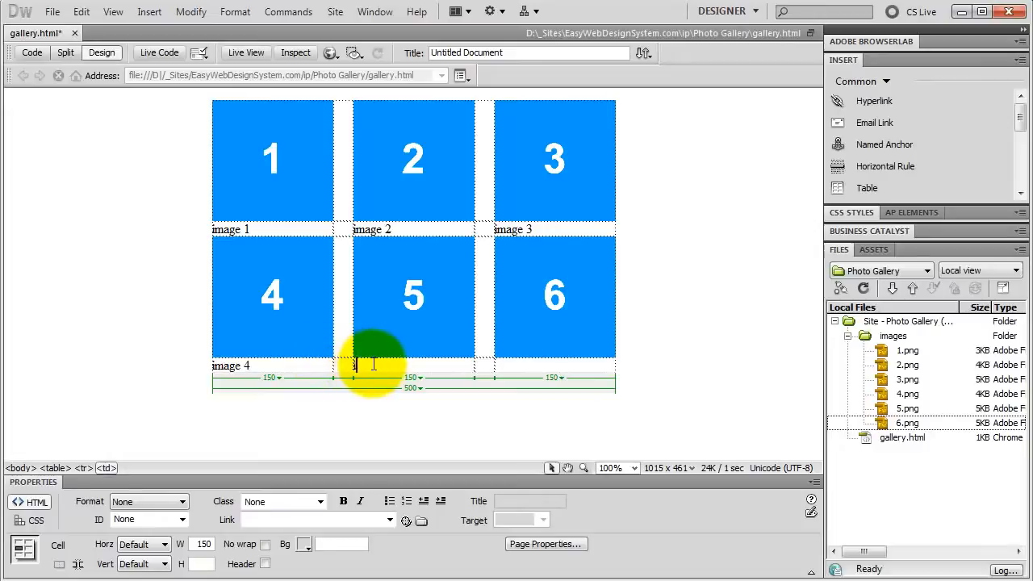
{"action": "type", "text": "image 5"}
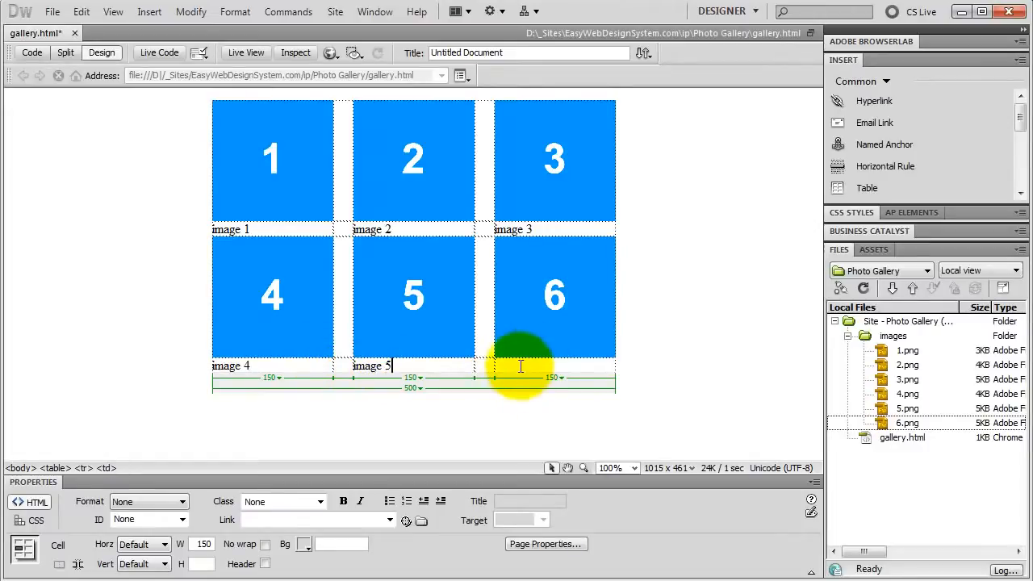
{"action": "left_click", "coordinate": [520, 367]}
{"action": "type", "text": "image 6"}
Step: Give the caption row for images 1 to 3 a height of 40, horizontal alignment Center and vertical alignment Top
{"action": "left_click_drag", "start_coordinate": [270, 228], "coordinate": [612, 240]}
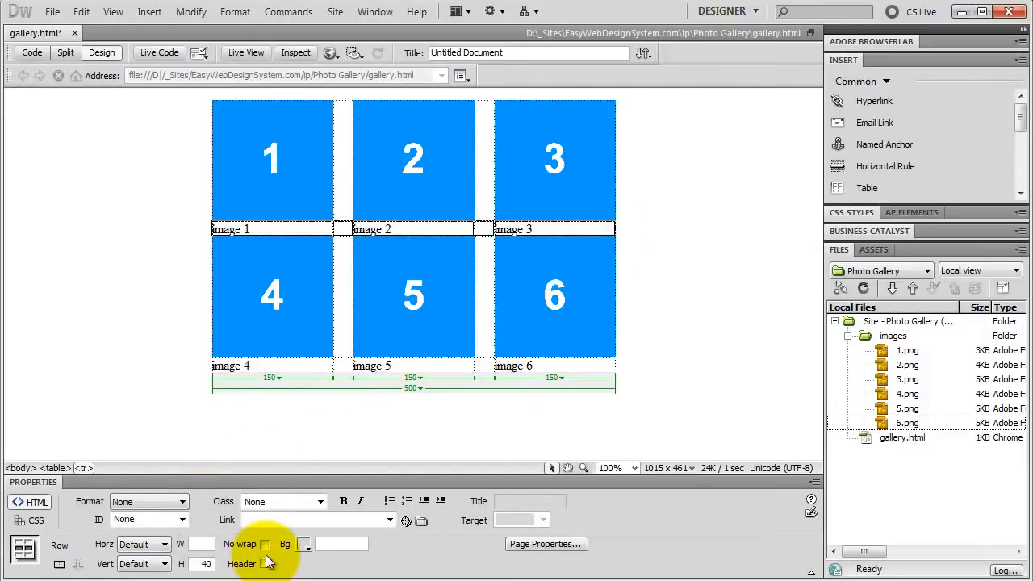
{"action": "key", "text": "Return"}
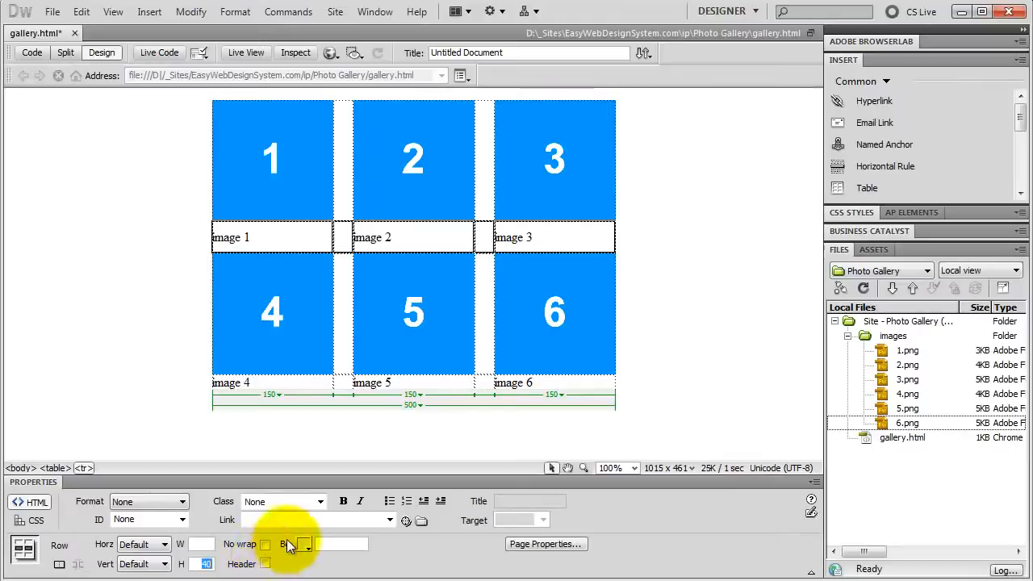
{"action": "left_click", "coordinate": [159, 546]}
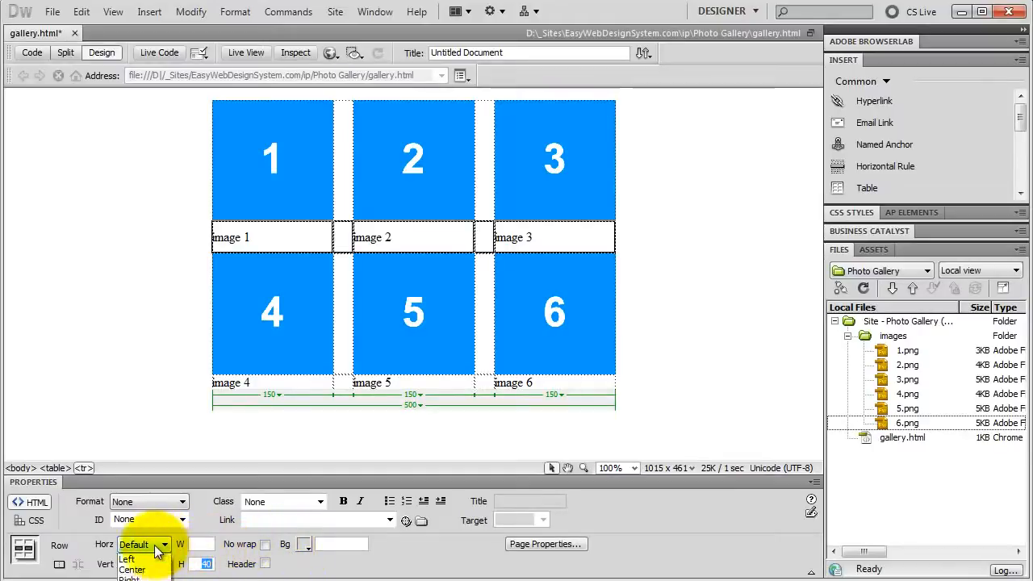
{"action": "left_click", "coordinate": [132, 570]}
{"action": "left_click", "coordinate": [161, 564]}
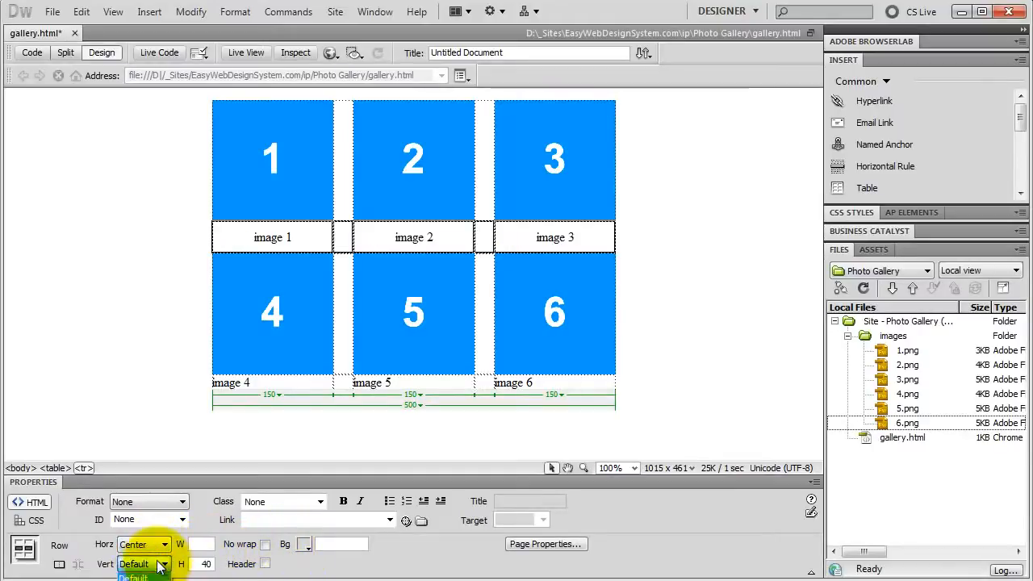
{"action": "left_click", "coordinate": [137, 580]}
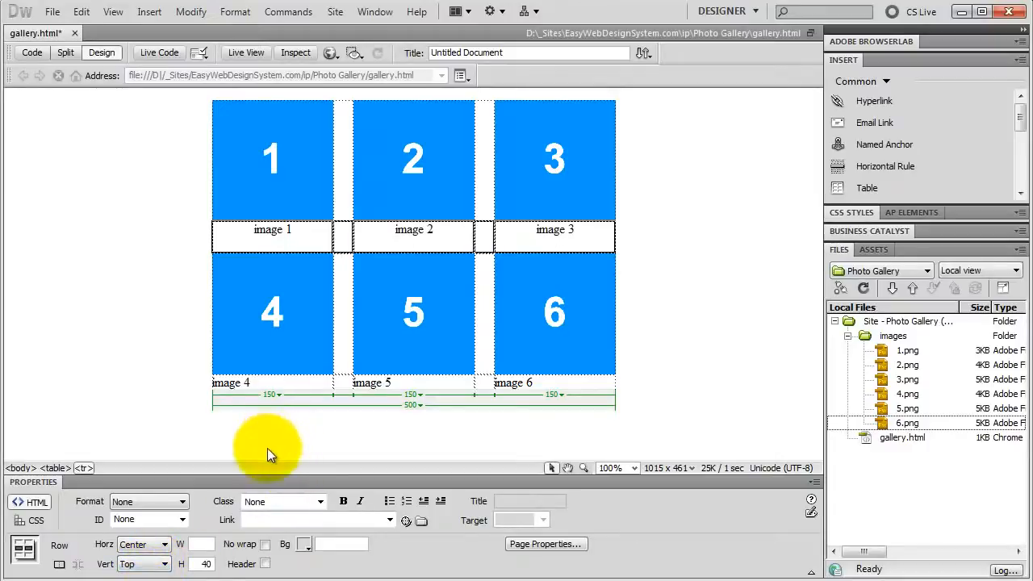
Step: Give the caption row for images 4 to 6 a height of 40, horizontal alignment Center and vertical alignment Top
{"action": "left_click_drag", "start_coordinate": [288, 382], "coordinate": [501, 386]}
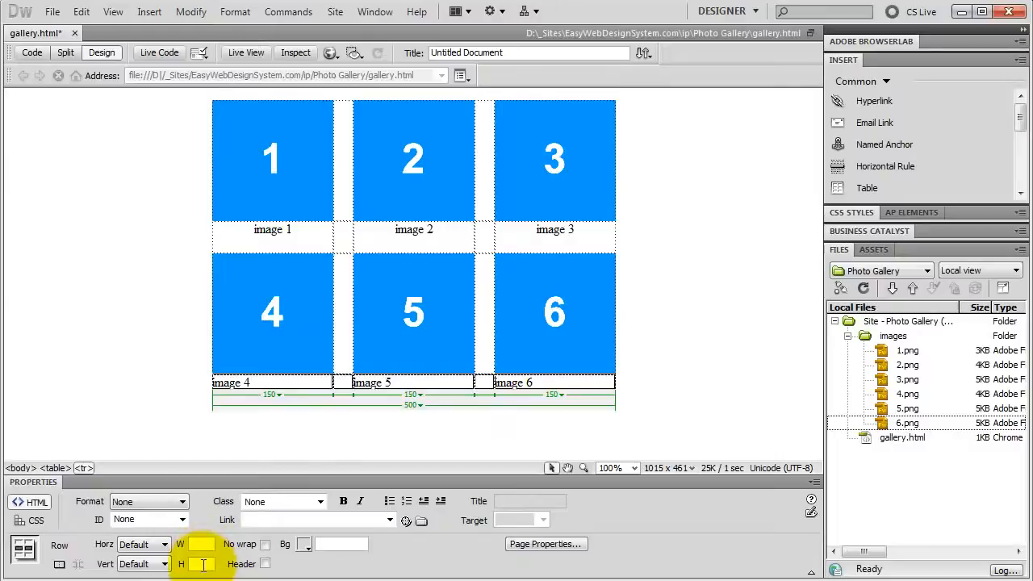
{"action": "left_click", "coordinate": [203, 564]}
{"action": "type", "text": "40"}
{"action": "key", "text": "Return"}
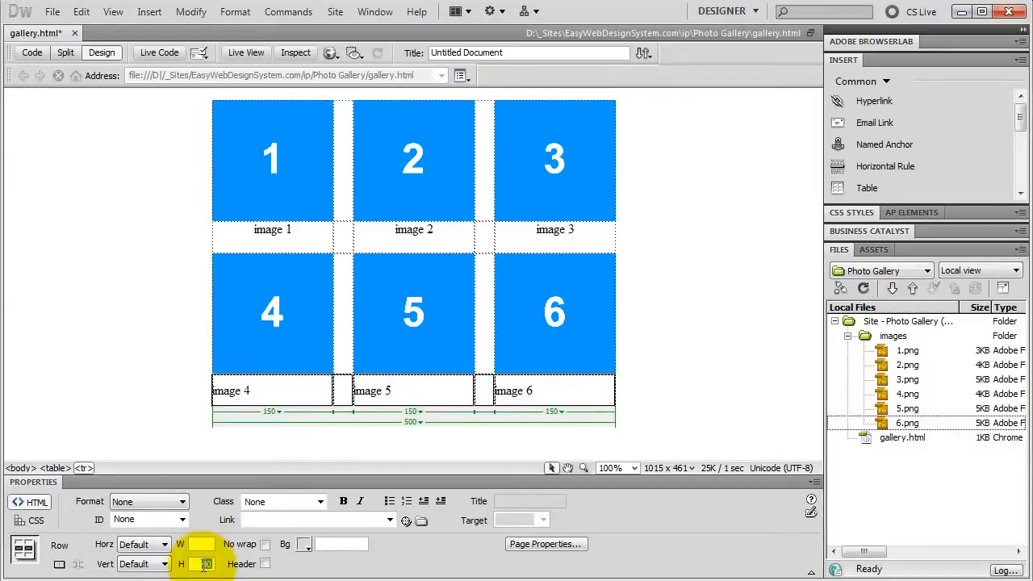
{"action": "left_click", "coordinate": [142, 544]}
{"action": "left_click", "coordinate": [134, 572]}
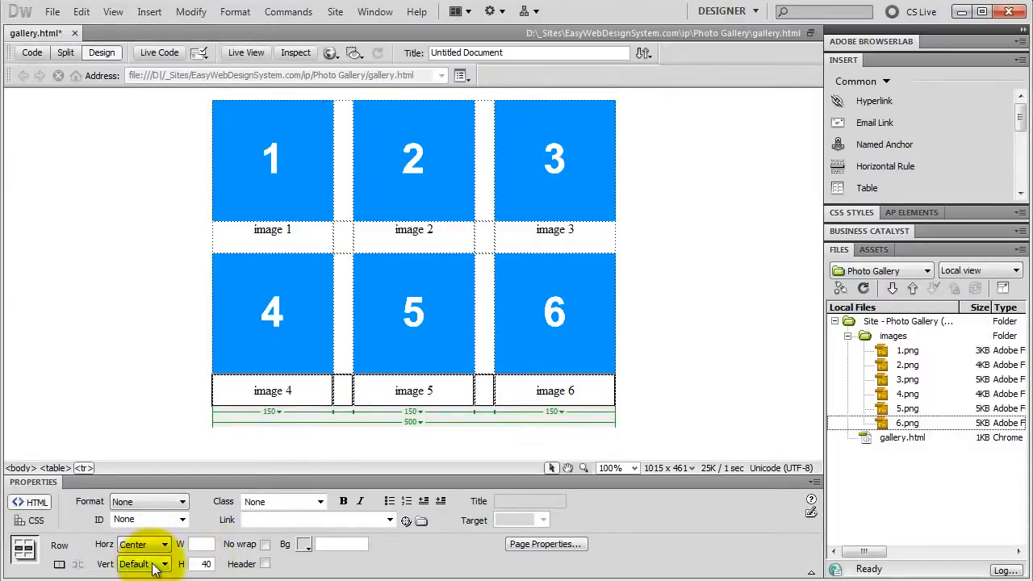
{"action": "left_click", "coordinate": [152, 567]}
{"action": "left_click", "coordinate": [147, 580]}
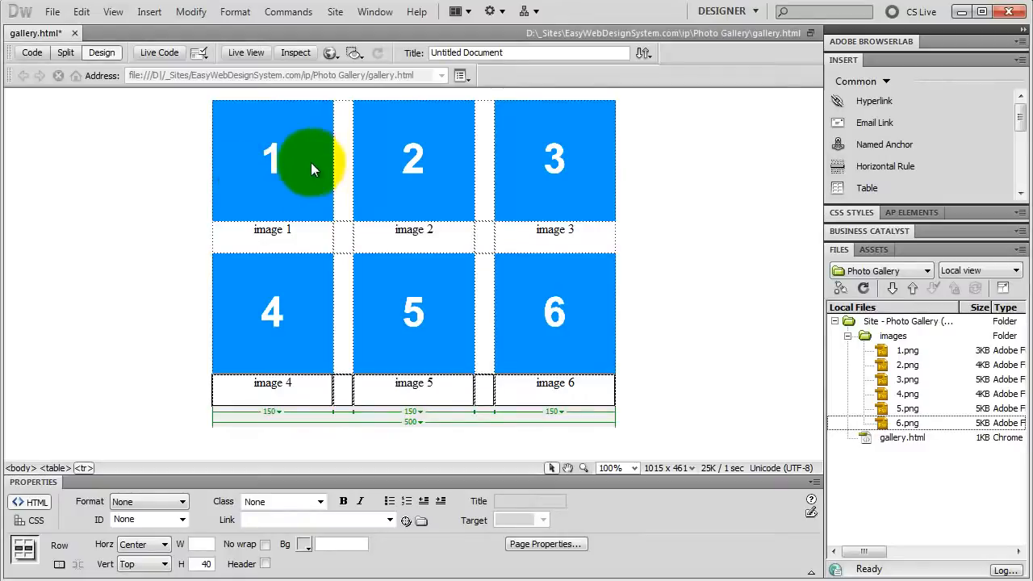
Step: Link the image 1 thumbnail to images/1.png and set its border to 0
{"action": "left_click", "coordinate": [287, 169]}
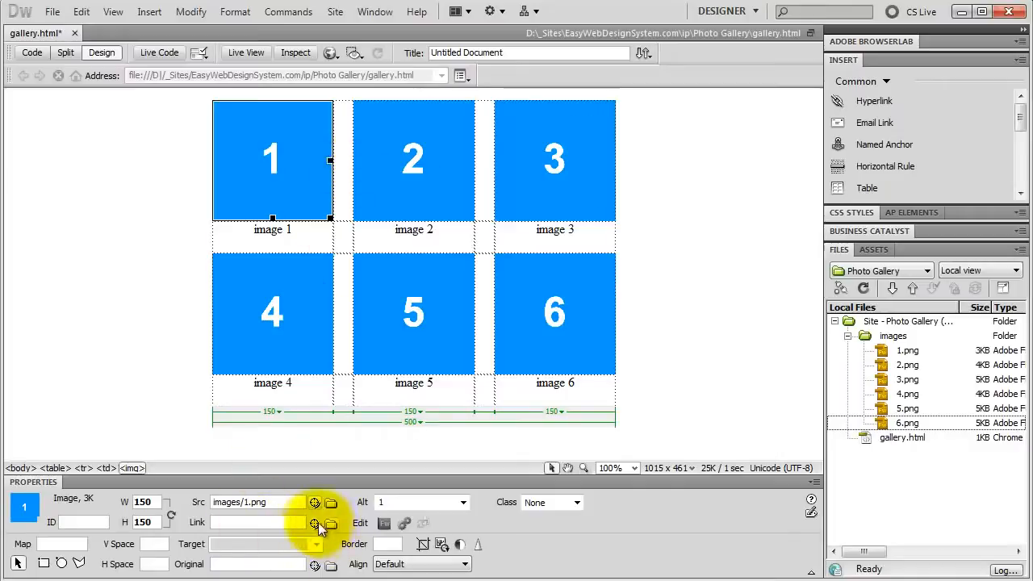
{"action": "left_click_drag", "start_coordinate": [315, 523], "coordinate": [899, 355]}
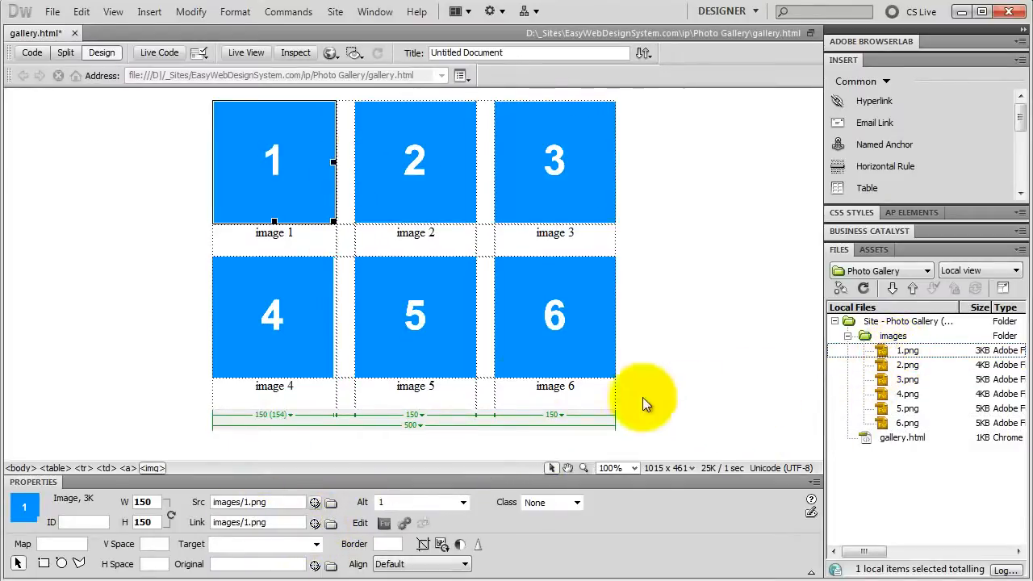
{"action": "left_click", "coordinate": [312, 231]}
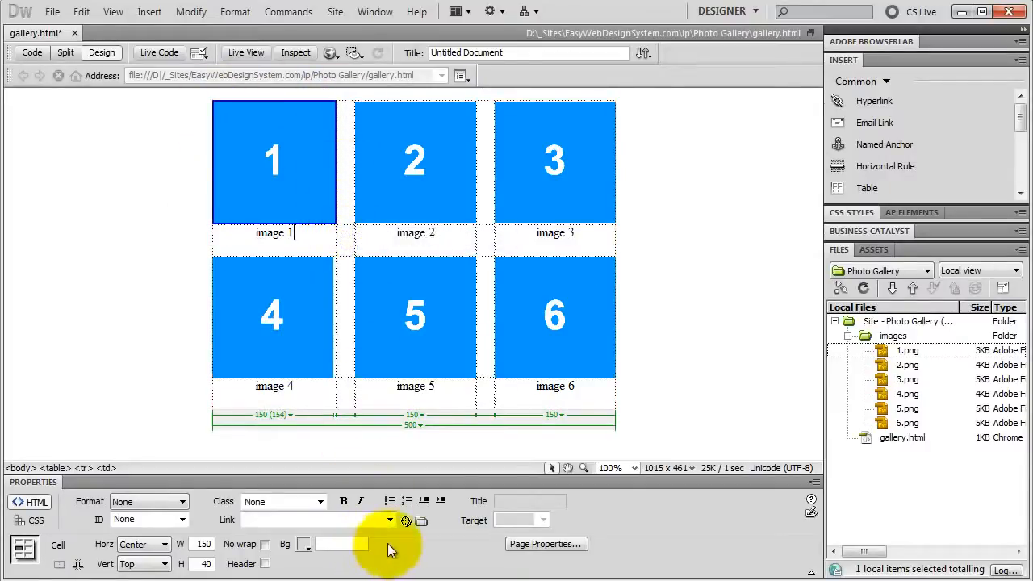
{"action": "left_click", "coordinate": [277, 164]}
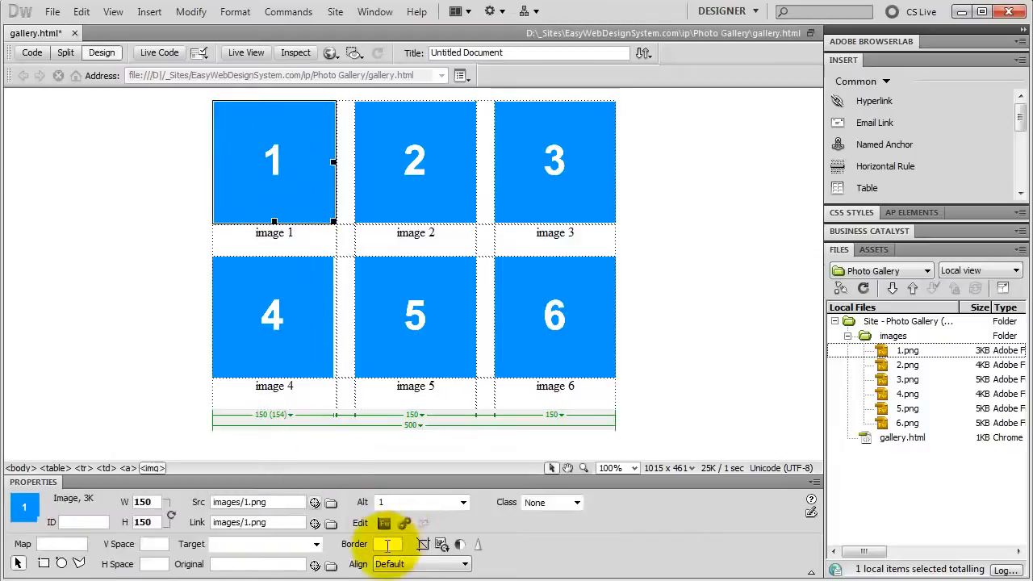
{"action": "left_click", "coordinate": [395, 544]}
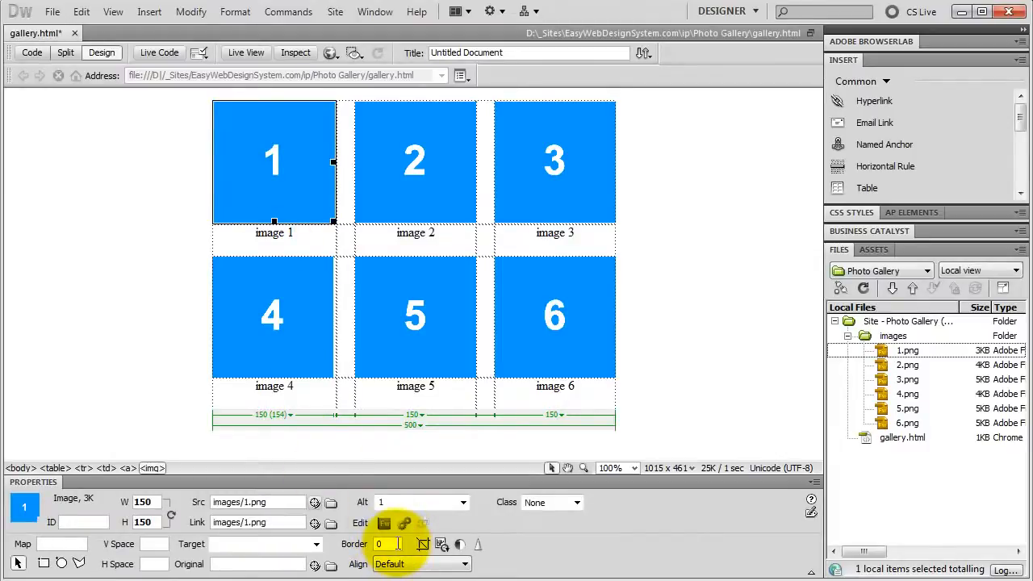
{"action": "key", "text": "Return"}
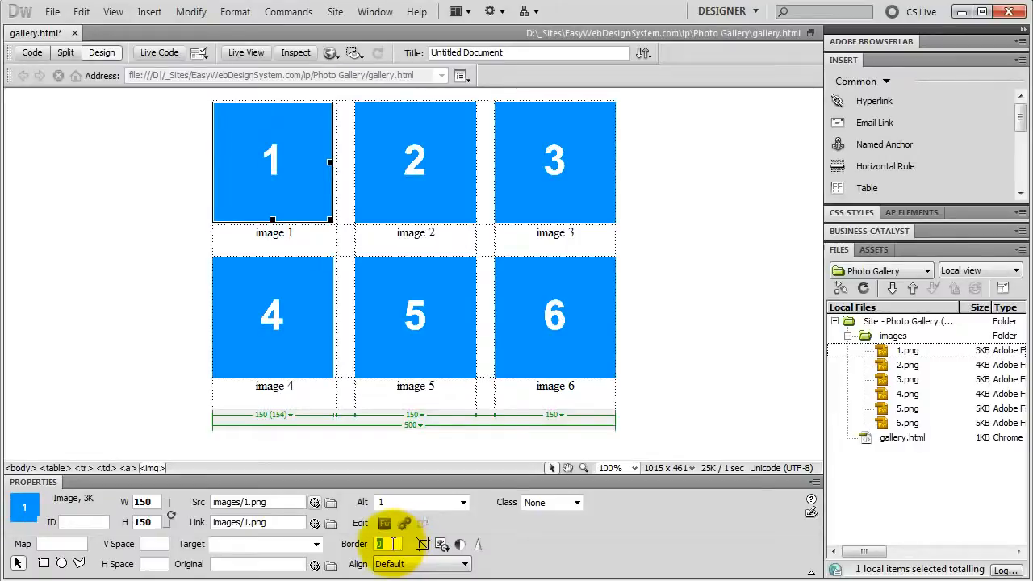
{"action": "left_click", "coordinate": [316, 544]}
{"action": "left_click", "coordinate": [340, 548]}
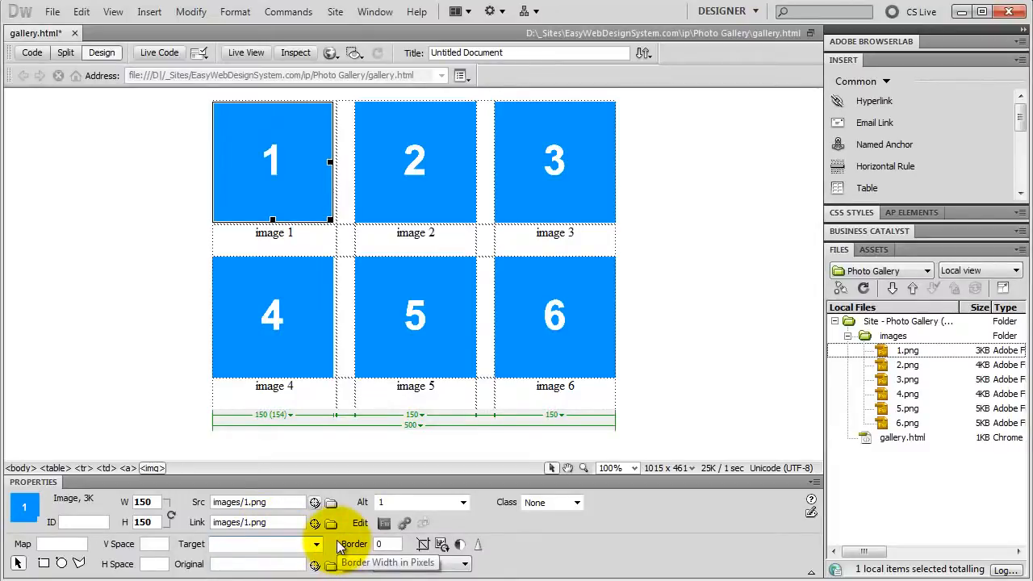
Step: Save the gallery page, preview it in Safari and test the image 1 thumbnail's link, closing the browser when done
{"action": "left_click", "coordinate": [331, 53]}
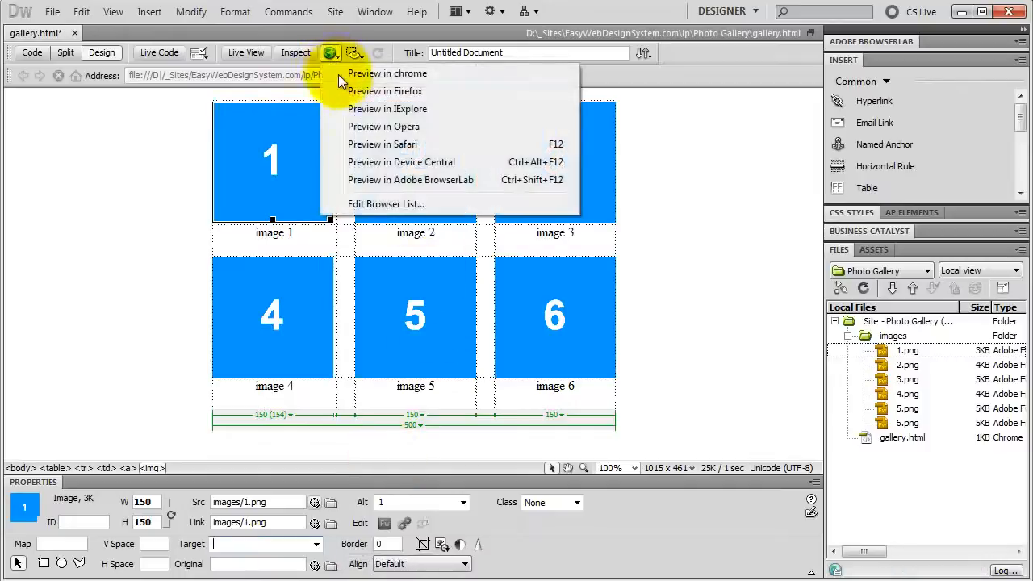
{"action": "left_click", "coordinate": [360, 143]}
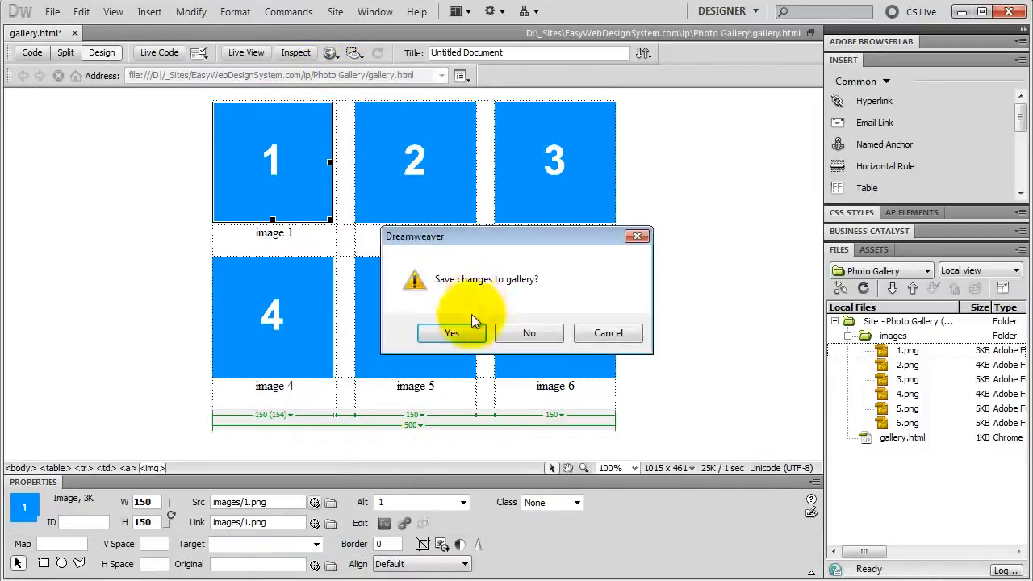
{"action": "left_click", "coordinate": [452, 333]}
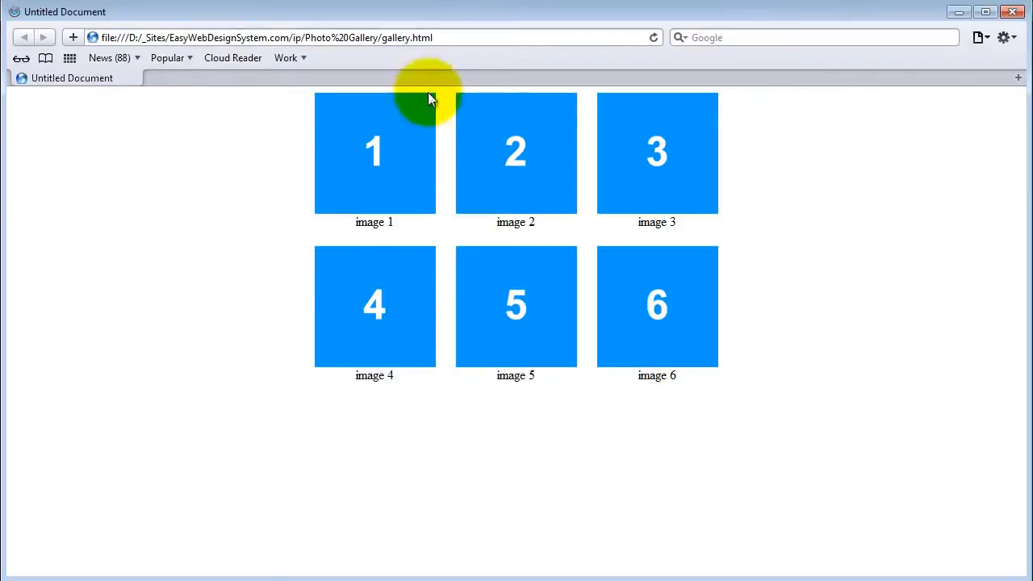
{"action": "left_click", "coordinate": [386, 169]}
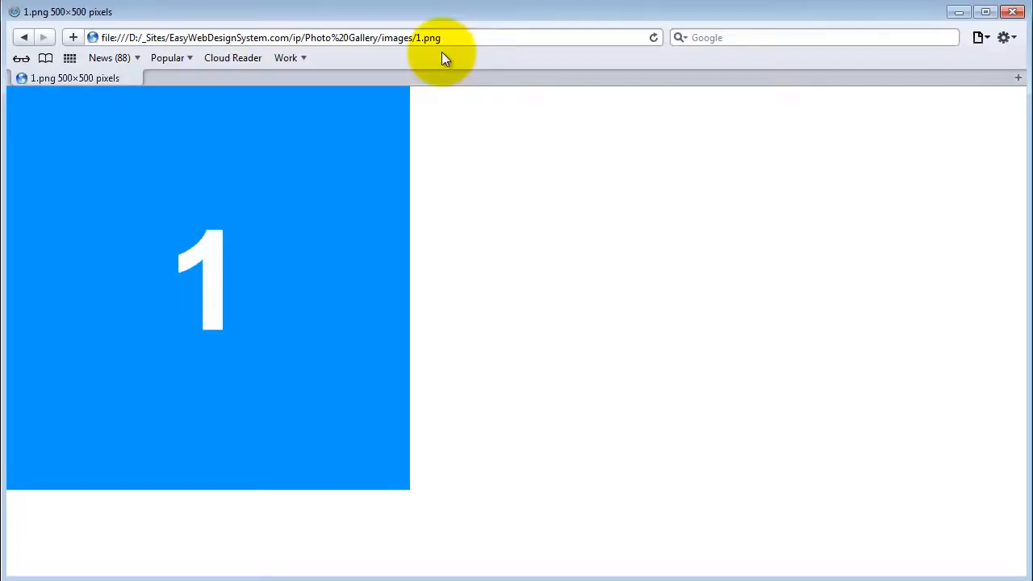
{"action": "left_click", "coordinate": [1012, 12]}
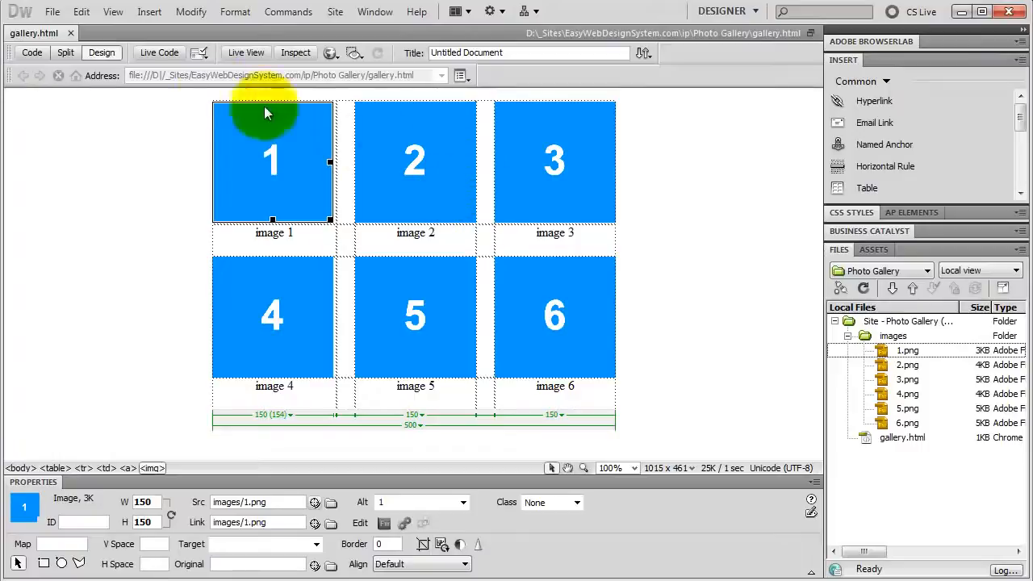
Step: Create a new blank HTML page with no layout
{"action": "left_click", "coordinate": [50, 12]}
{"action": "left_click", "coordinate": [64, 32]}
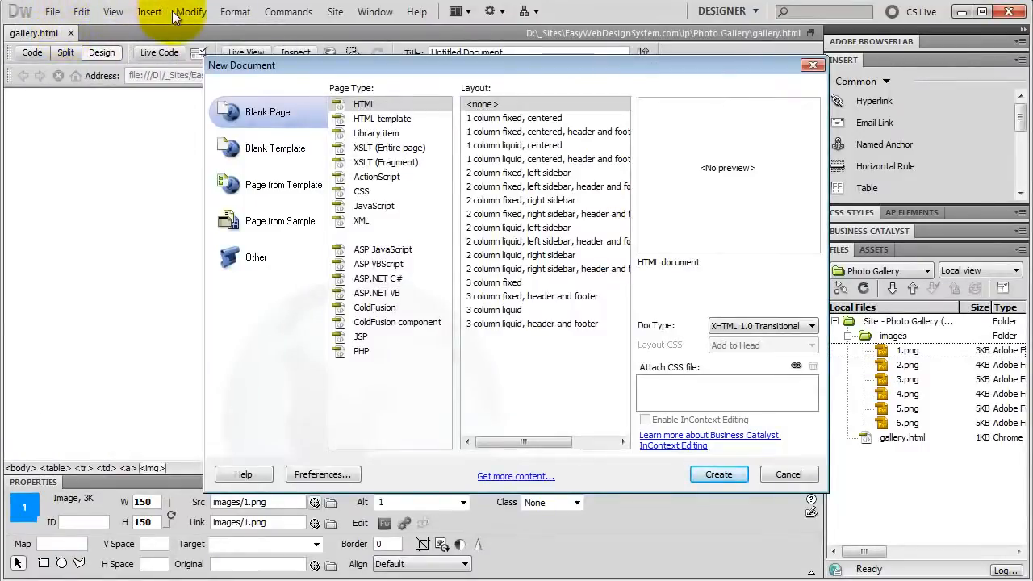
{"action": "left_click", "coordinate": [365, 105]}
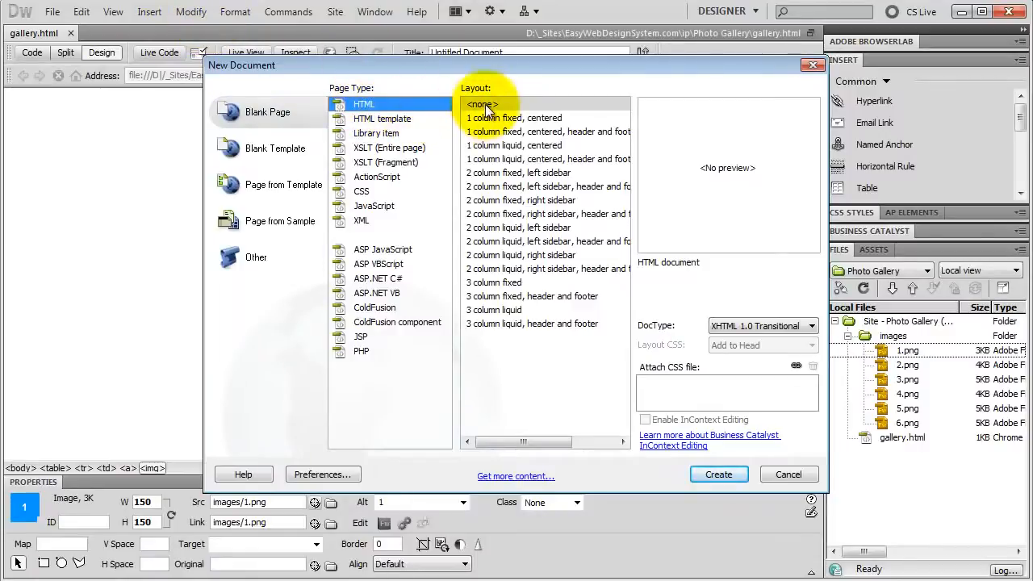
{"action": "left_click", "coordinate": [476, 104]}
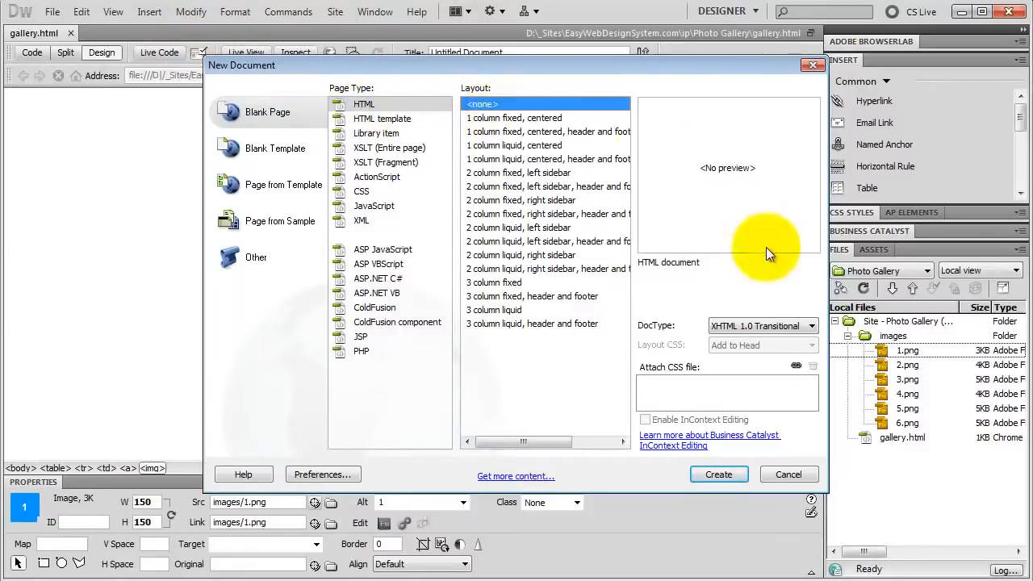
{"action": "left_click", "coordinate": [720, 474]}
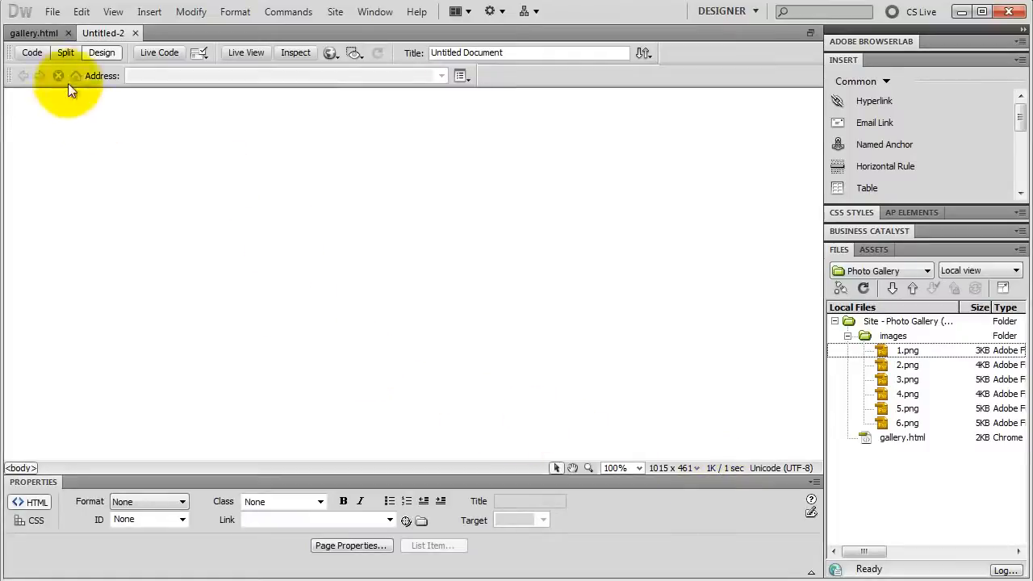
Step: Save the new page as 1 in the Photo Gallery folder
{"action": "left_click", "coordinate": [52, 12]}
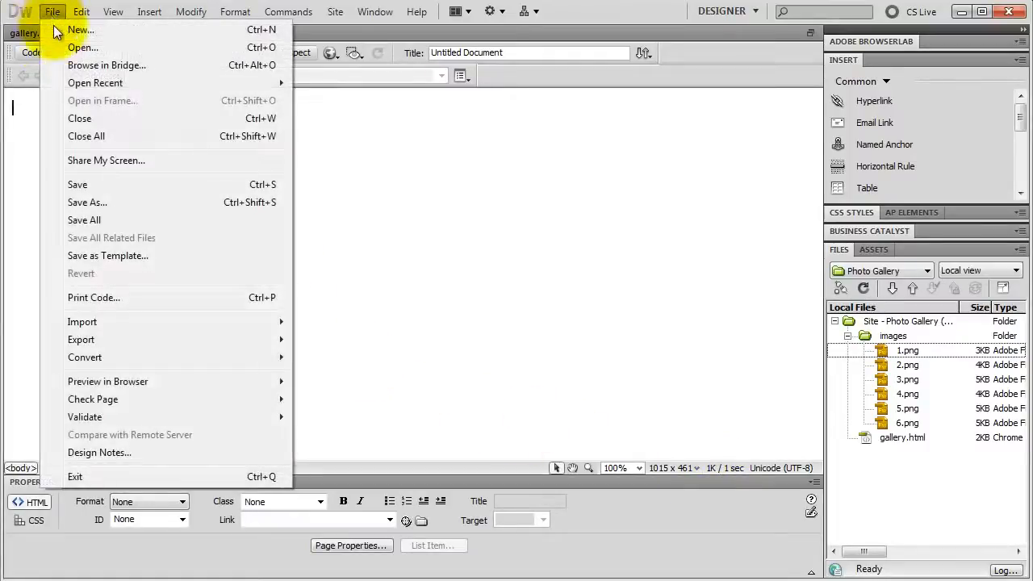
{"action": "left_click", "coordinate": [79, 184]}
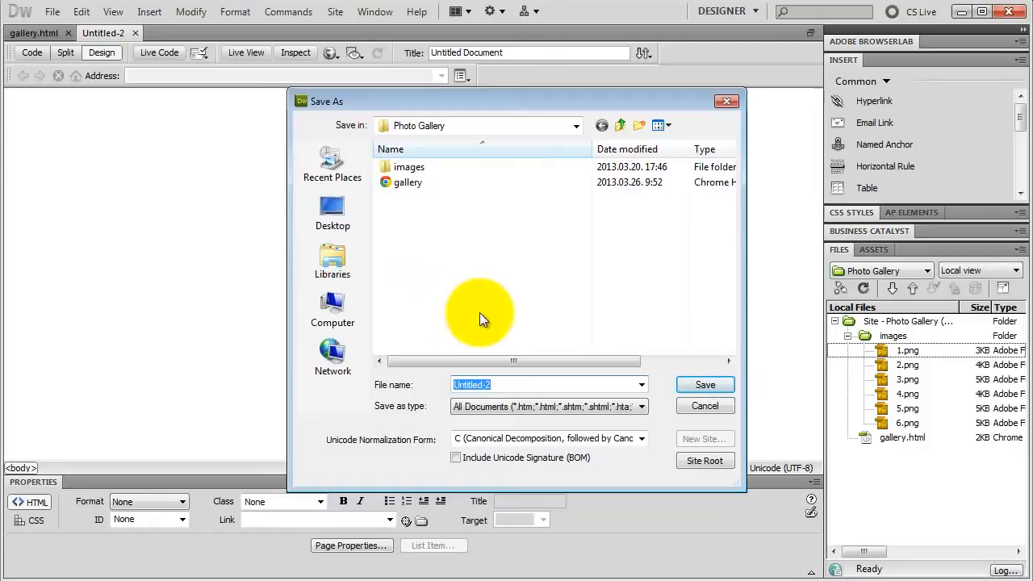
{"action": "type", "text": "1"}
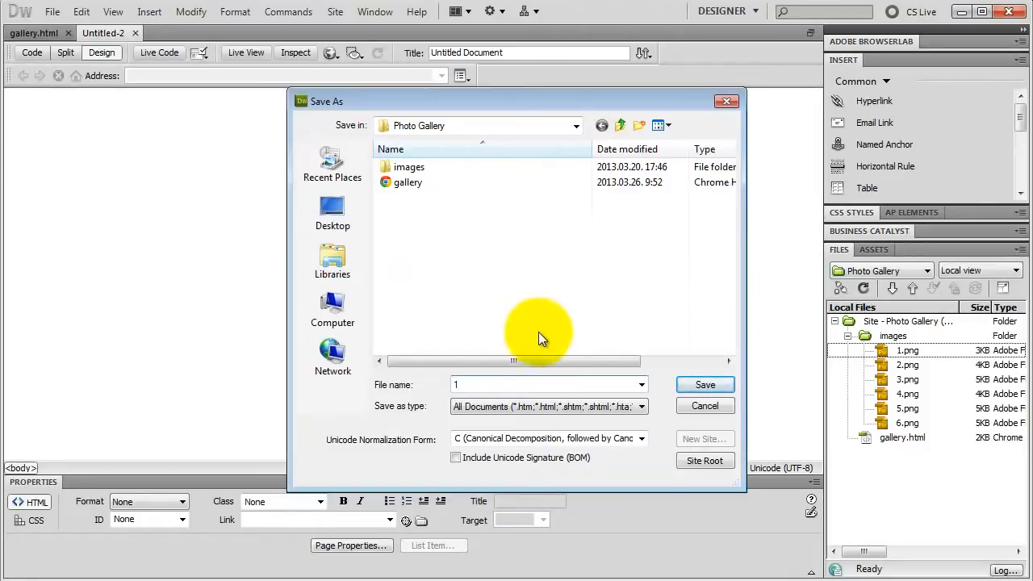
{"action": "left_click", "coordinate": [696, 385]}
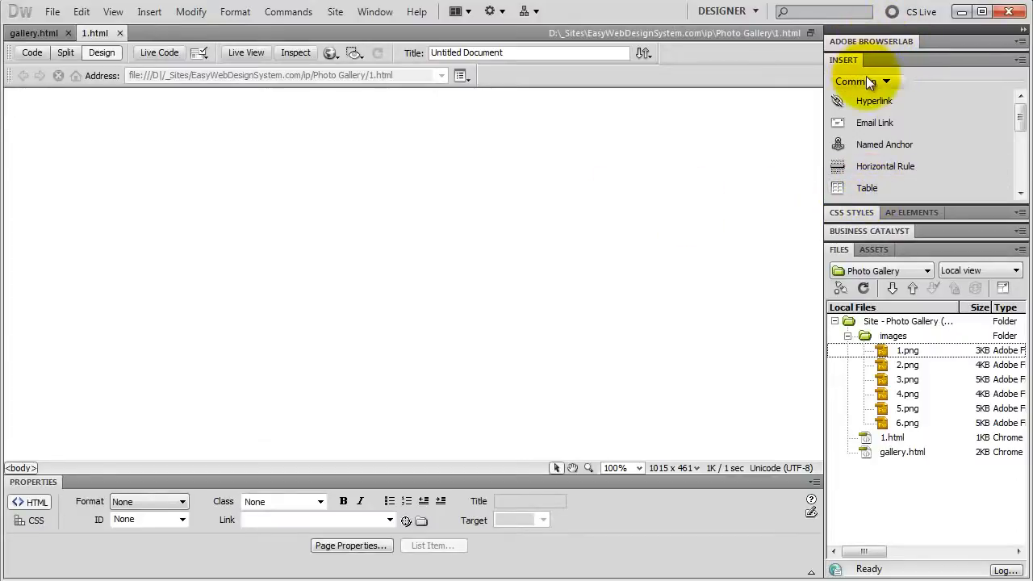
Step: Insert a table with 2 rows, 1 column and a width of 500 pixels, and align it to the center
{"action": "left_click", "coordinate": [867, 190]}
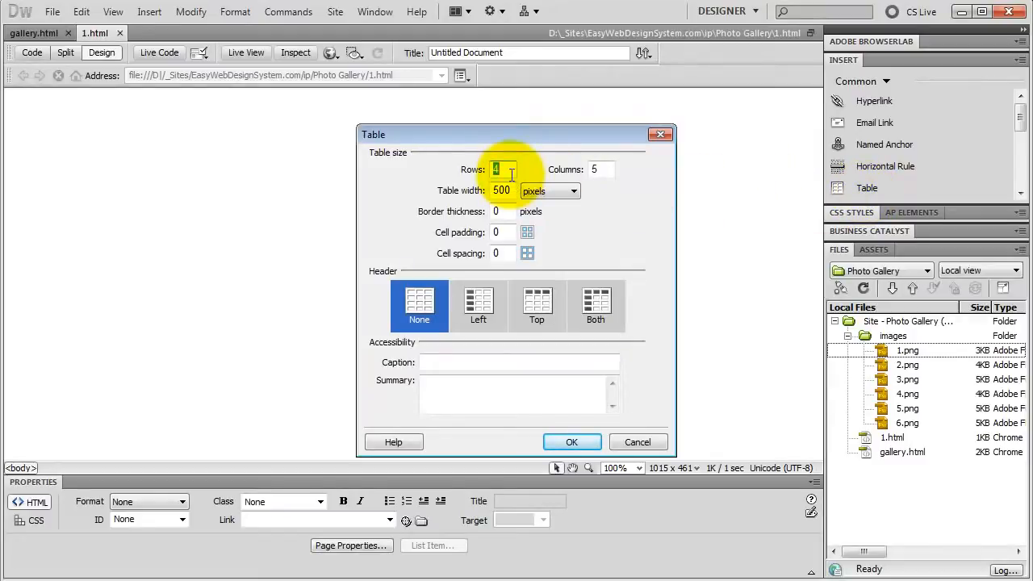
{"action": "left_click", "coordinate": [607, 172]}
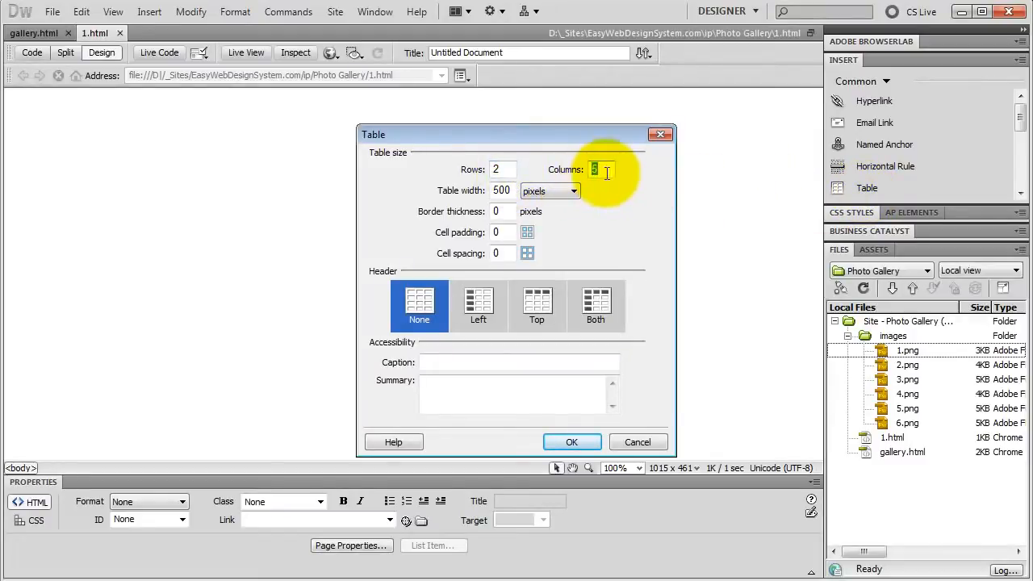
{"action": "type", "text": "1"}
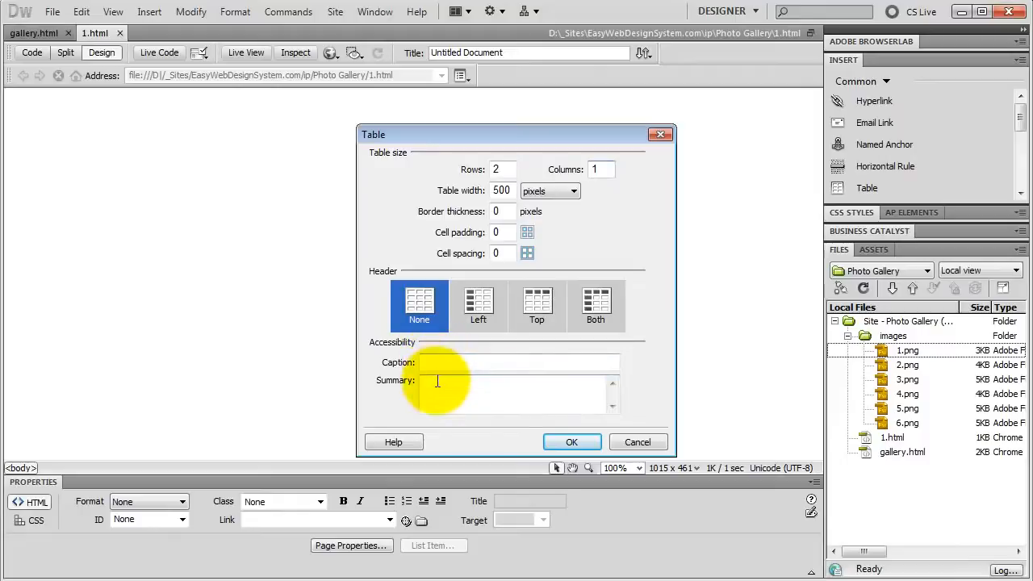
{"action": "left_click", "coordinate": [562, 442]}
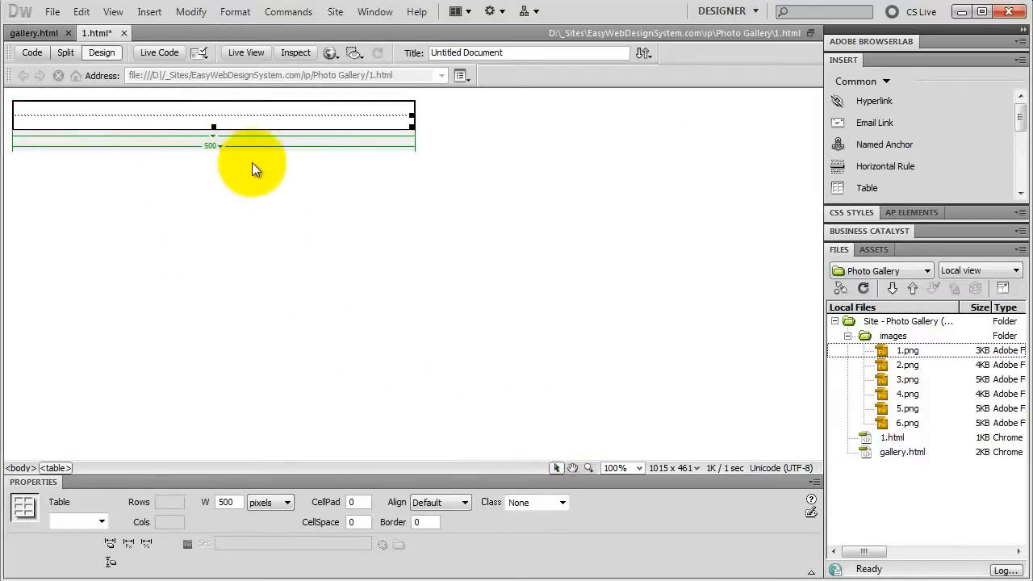
{"action": "left_click", "coordinate": [440, 502]}
{"action": "left_click", "coordinate": [447, 534]}
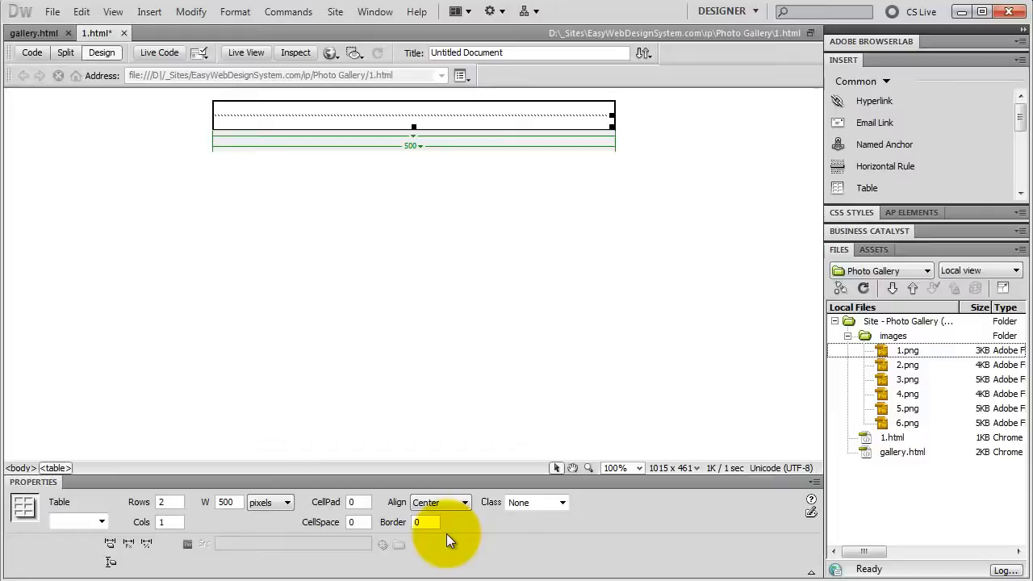
Step: Enter the navigation text "<< Previous - Gallery - Next >>" in the table's first row
{"action": "left_click", "coordinate": [263, 108]}
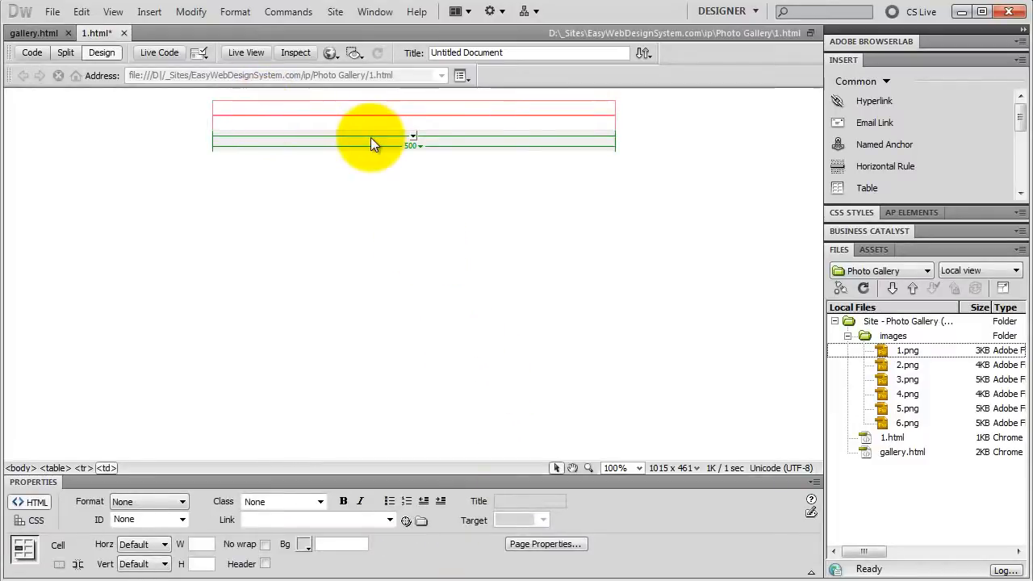
{"action": "type", "text": "<<"}
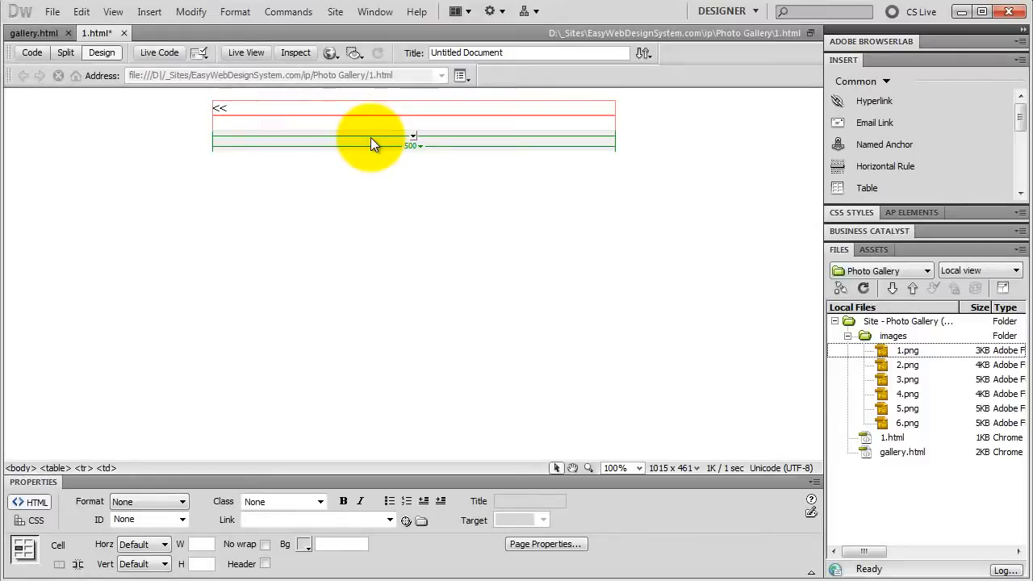
{"action": "type", "text": " Previous"}
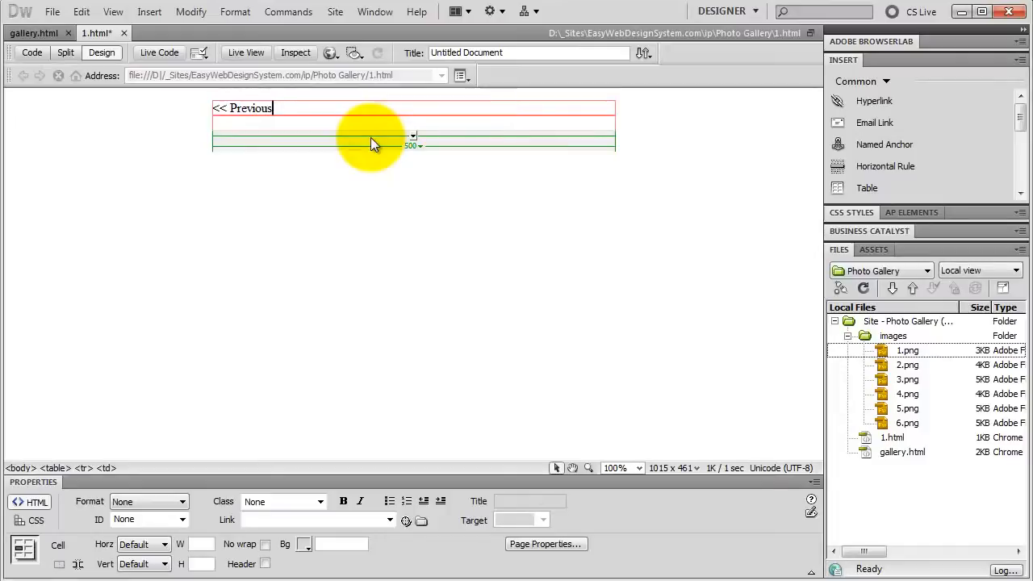
{"action": "type", "text": " - Gallery - Next >>"}
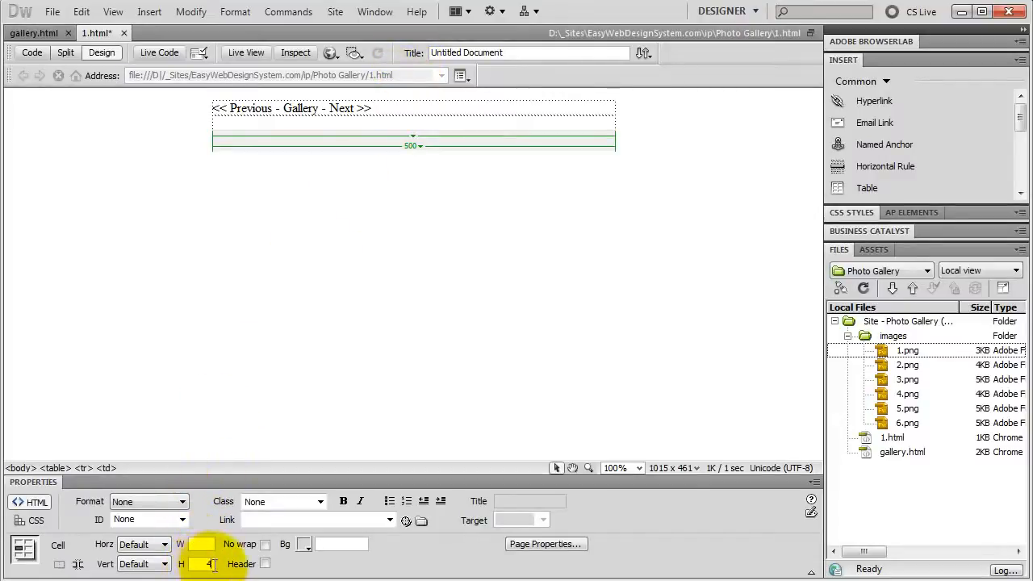
Step: Give the navigation text cell a height of 40 and horizontal alignment Center
{"action": "type", "text": "0"}
{"action": "key", "text": "Return"}
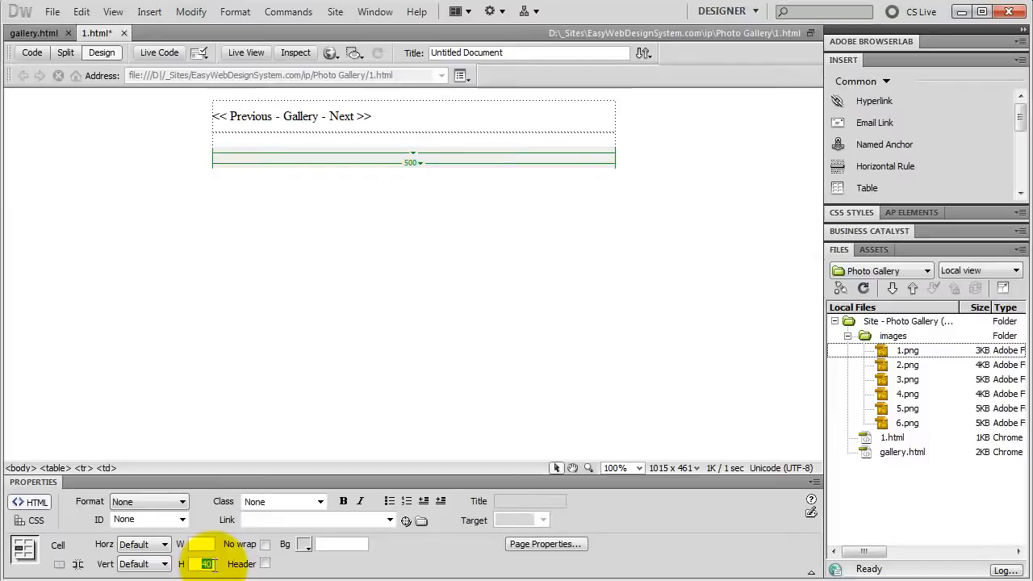
{"action": "left_click", "coordinate": [160, 545]}
{"action": "left_click", "coordinate": [159, 578]}
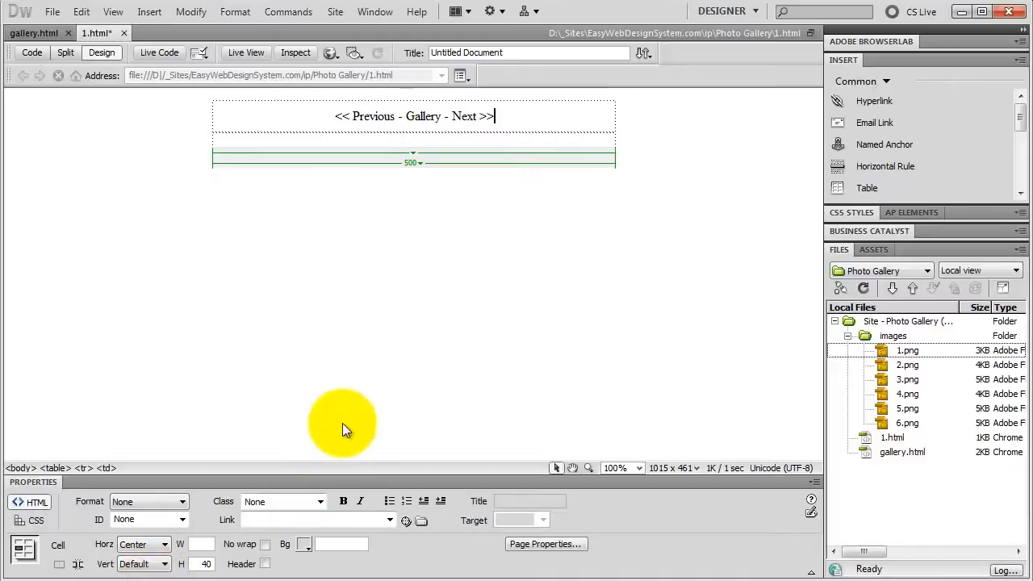
Step: Insert images/1.png into the table's second row with the alternate text 1
{"action": "left_click", "coordinate": [907, 350]}
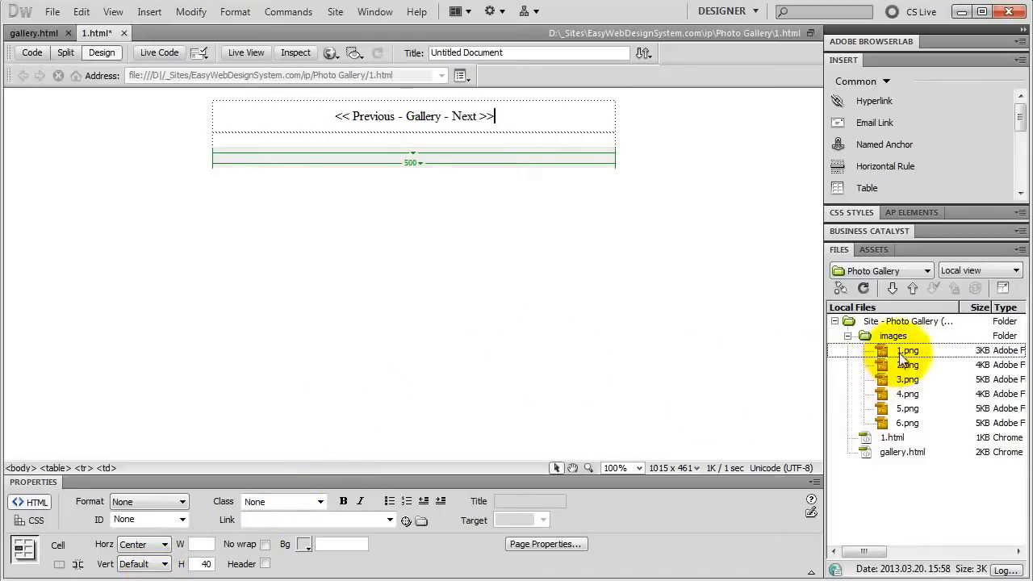
{"action": "left_click_drag", "start_coordinate": [908, 351], "coordinate": [310, 142]}
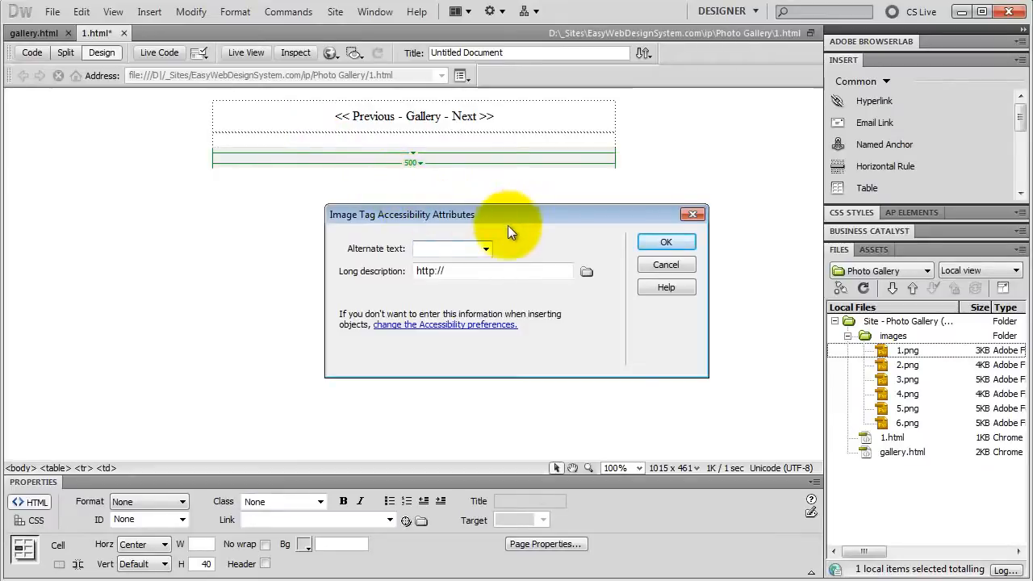
{"action": "type", "text": "1"}
{"action": "left_click", "coordinate": [669, 242]}
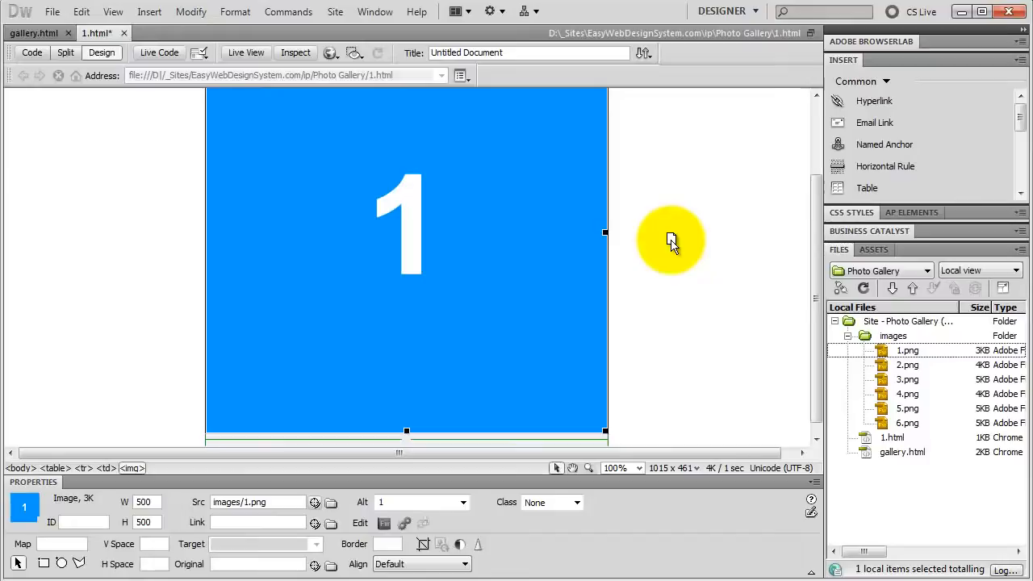
Step: Link the word Gallery in the navigation row to gallery.html and save the page
{"action": "scroll", "coordinate": [497, 274], "scroll_direction": "up", "scroll_amount": 1}
{"action": "scroll", "coordinate": [497, 276], "scroll_direction": "up", "scroll_amount": 1}
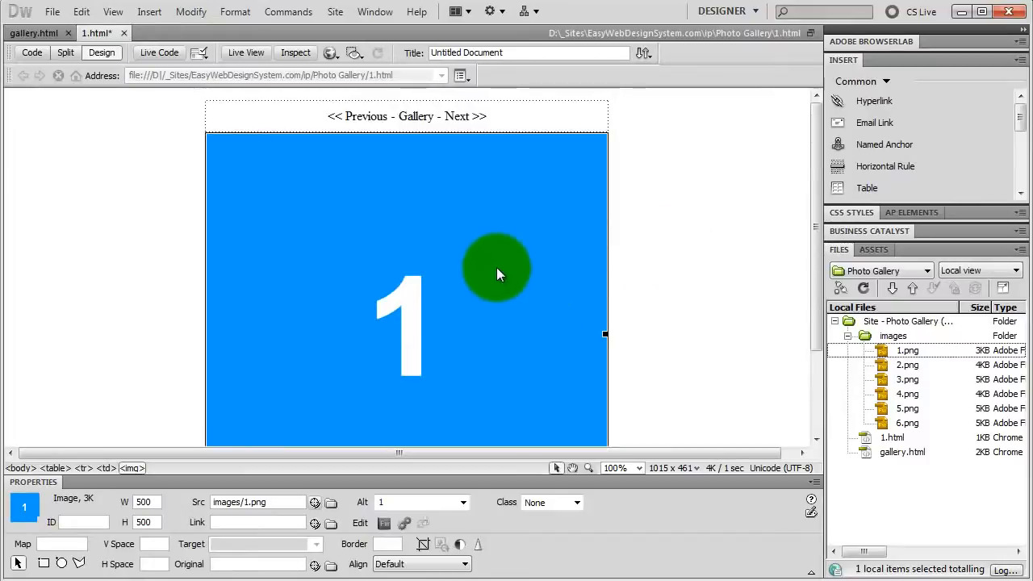
{"action": "double_click", "coordinate": [411, 113]}
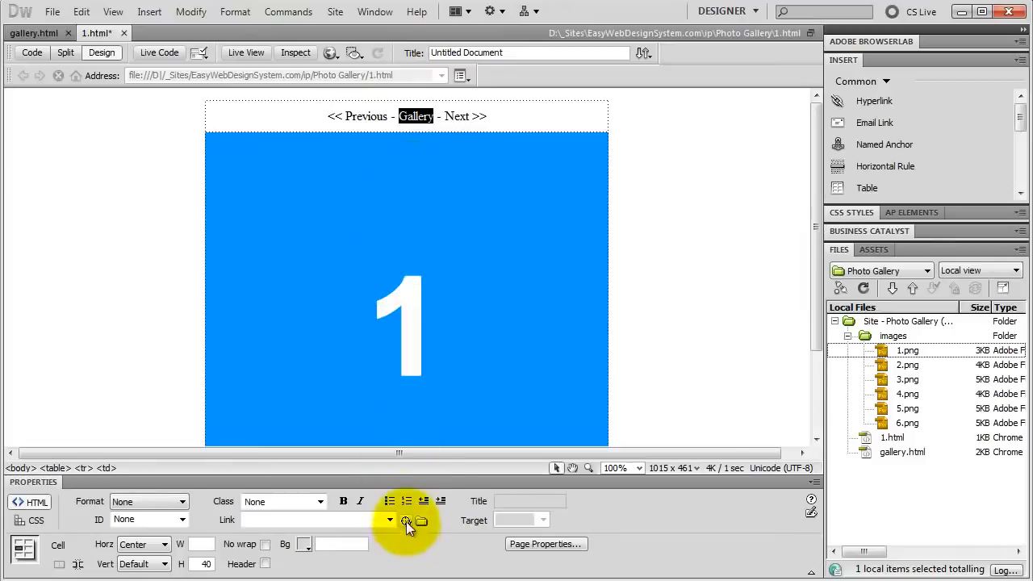
{"action": "left_click_drag", "start_coordinate": [407, 521], "coordinate": [900, 450]}
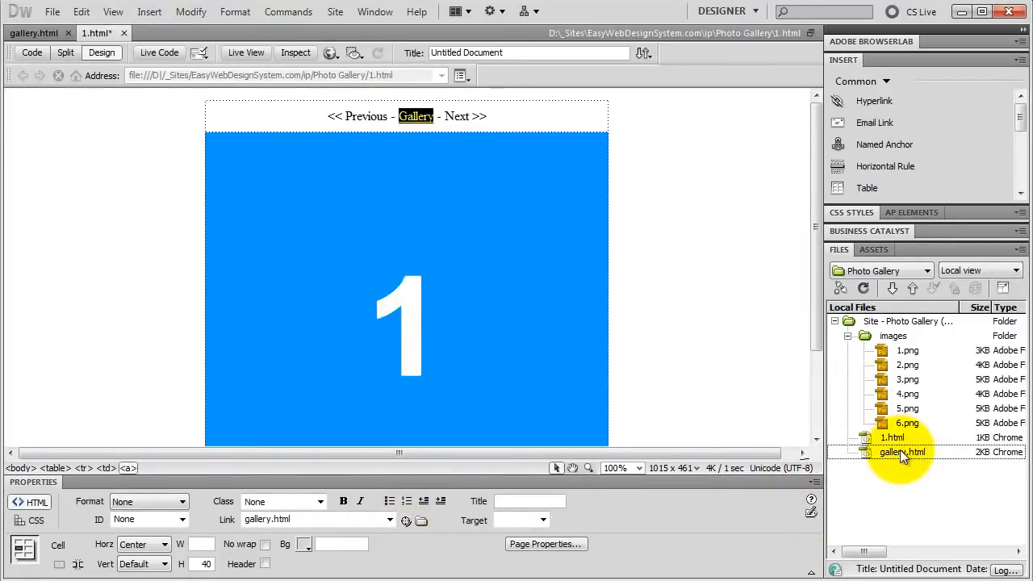
{"action": "left_click", "coordinate": [53, 17]}
{"action": "left_click", "coordinate": [79, 185]}
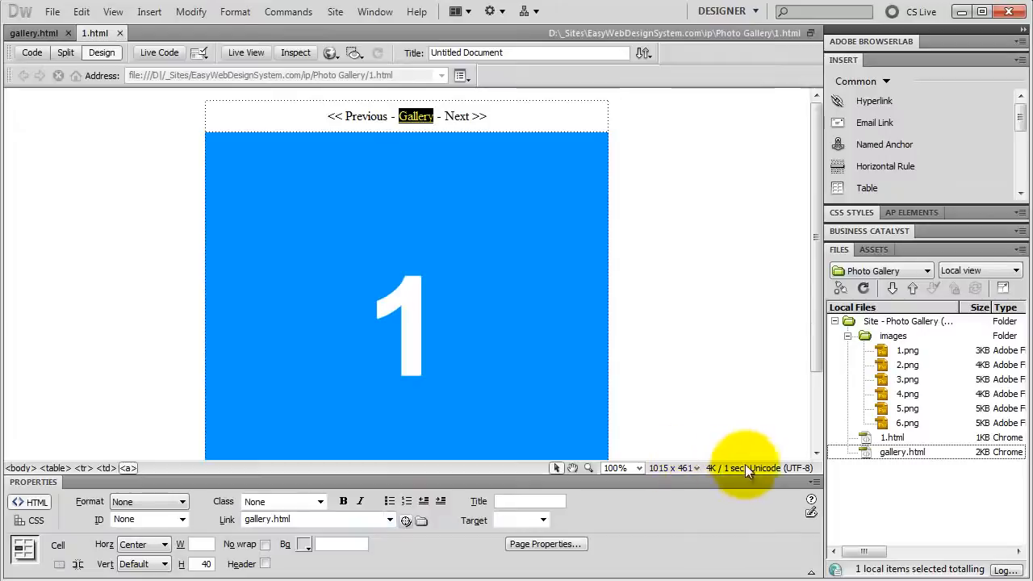
Step: Duplicate 1.html five times in the site's local files
{"action": "left_click", "coordinate": [897, 437]}
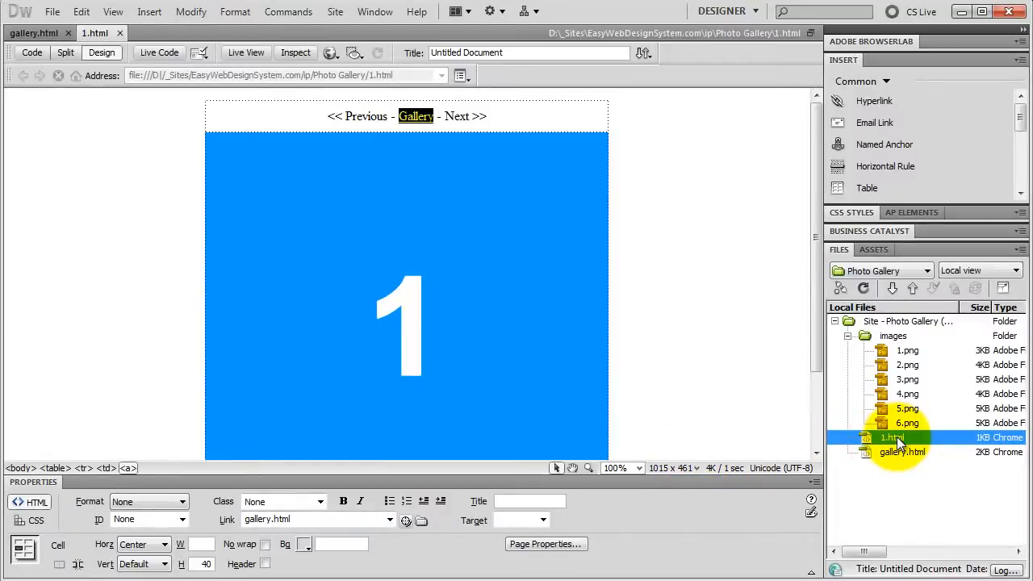
{"action": "key", "text": "ctrl+d"}
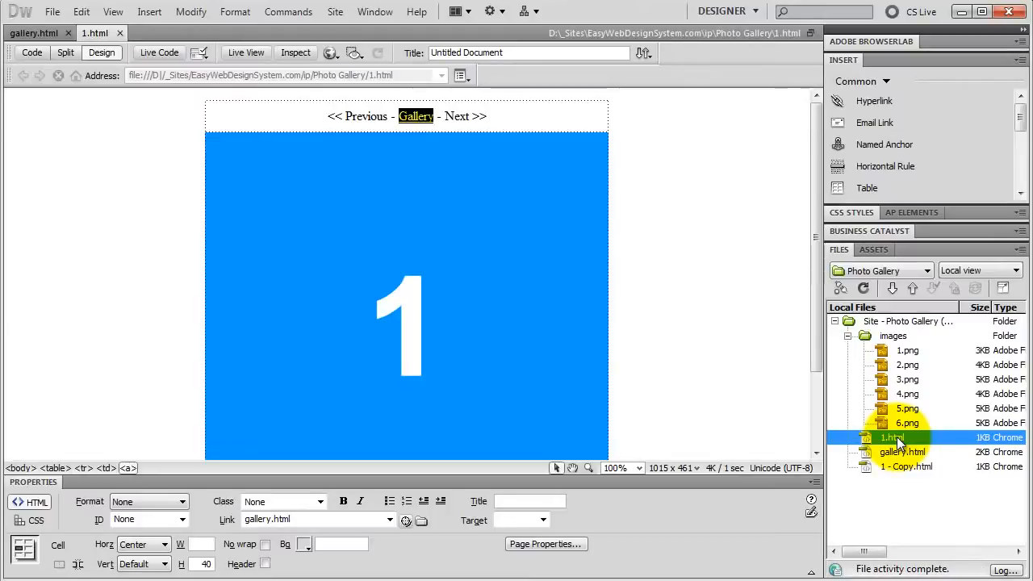
{"action": "key", "text": "ctrl+d"}
{"action": "key", "text": "ctrl+d"}
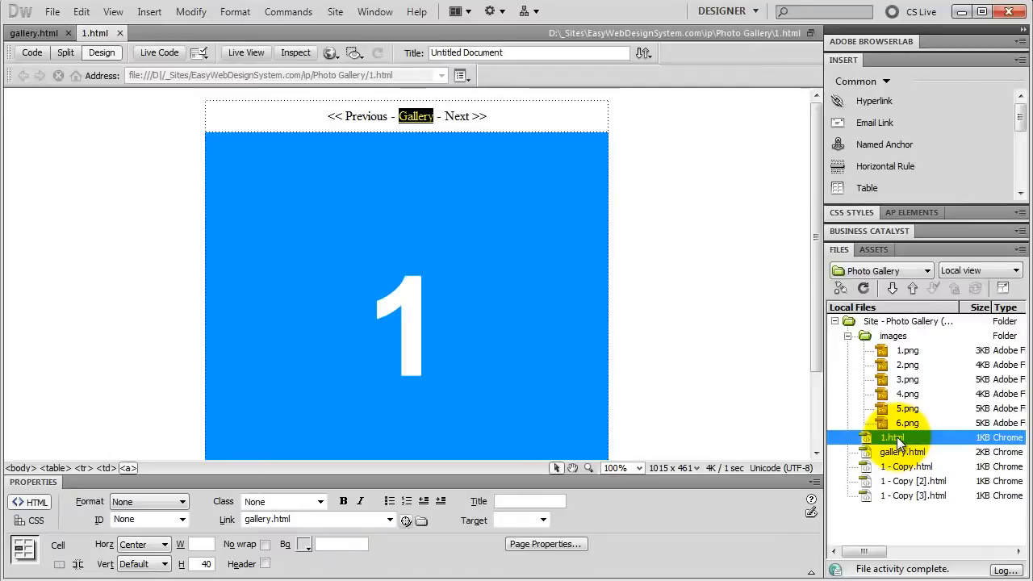
{"action": "key", "text": "ctrl+d"}
{"action": "key", "text": "ctrl+d"}
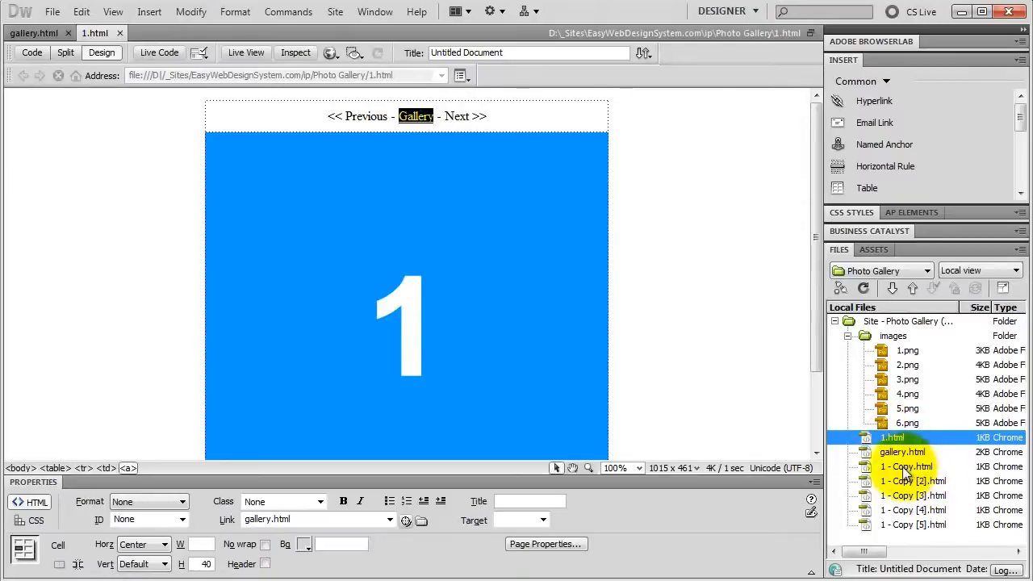
Step: Rename the first two copies of the page as 2.html and 3.html
{"action": "left_click", "coordinate": [923, 469]}
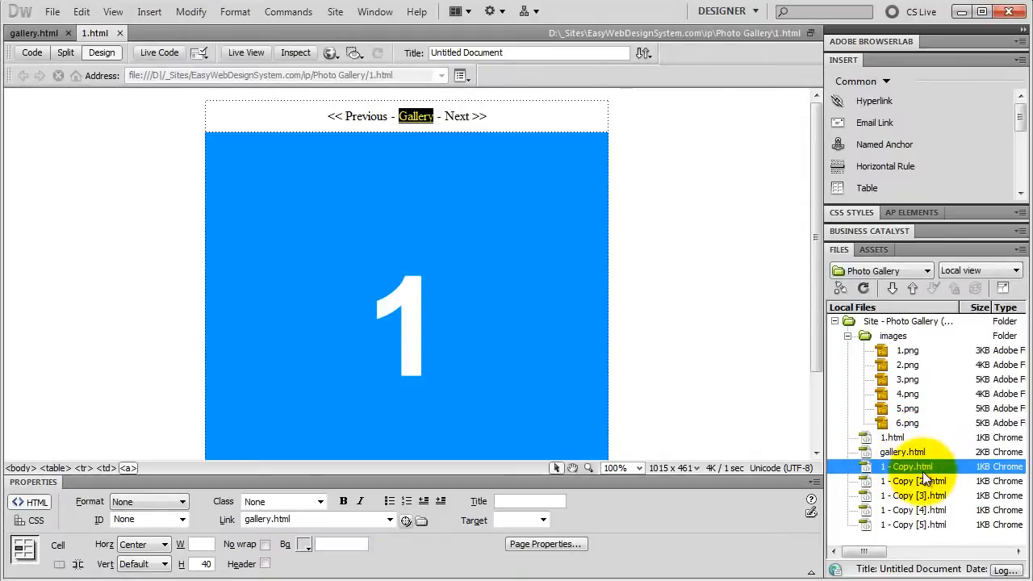
{"action": "left_click", "coordinate": [923, 472]}
{"action": "type", "text": "2"}
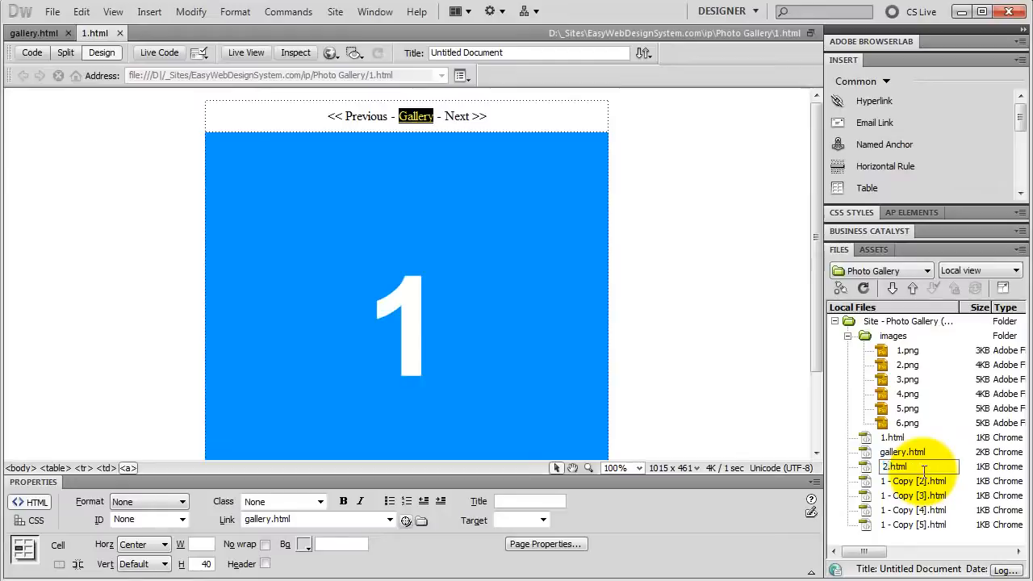
{"action": "key", "text": "Return"}
{"action": "left_click", "coordinate": [920, 476]}
{"action": "key", "text": "F2"}
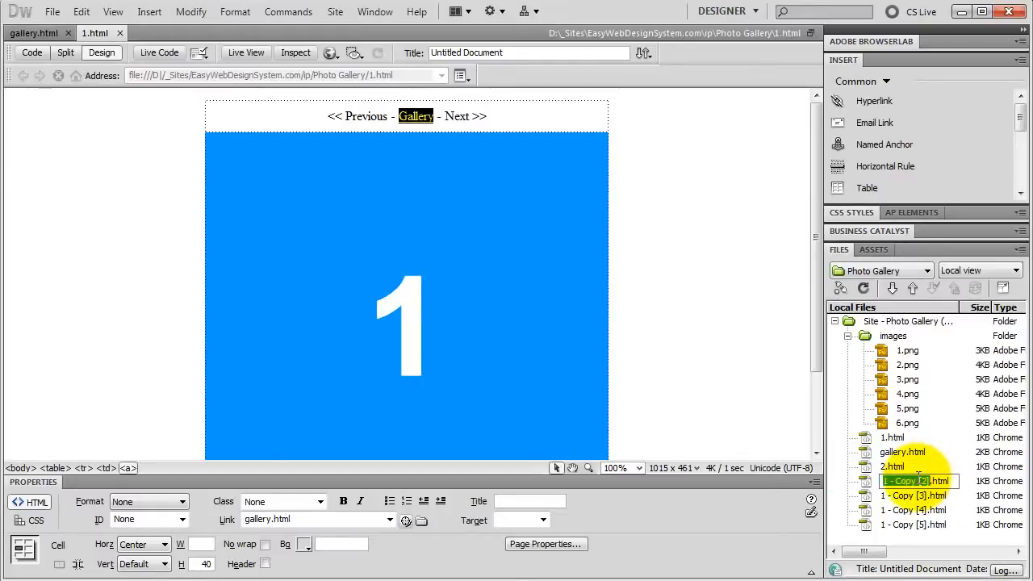
{"action": "type", "text": "3"}
{"action": "key", "text": "Return"}
Step: Rename the remaining three copies as 4.html, 5.html and 6.html, and refresh the file list
{"action": "left_click", "coordinate": [913, 497]}
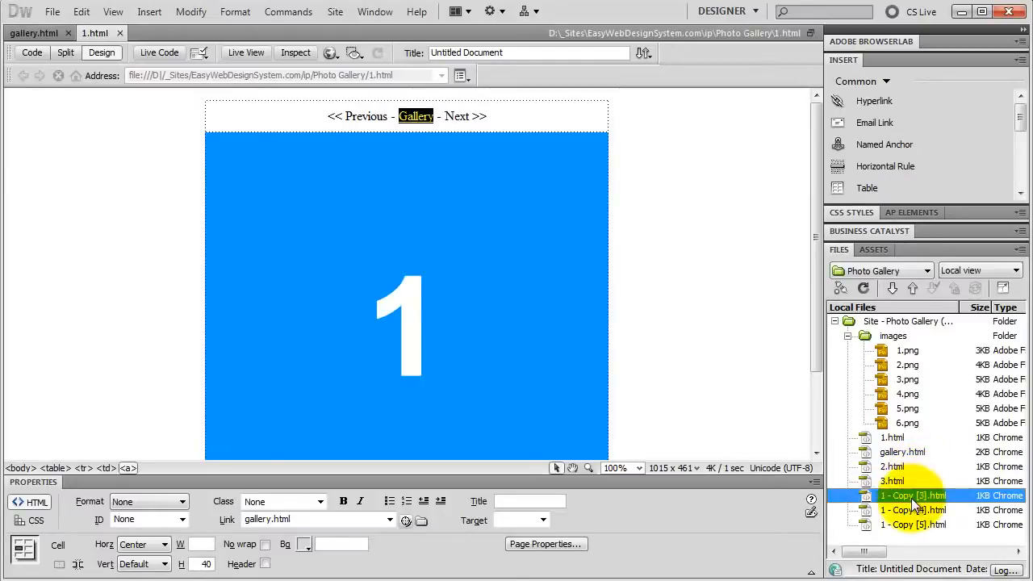
{"action": "key", "text": "F2"}
{"action": "type", "text": "4"}
{"action": "key", "text": "Return"}
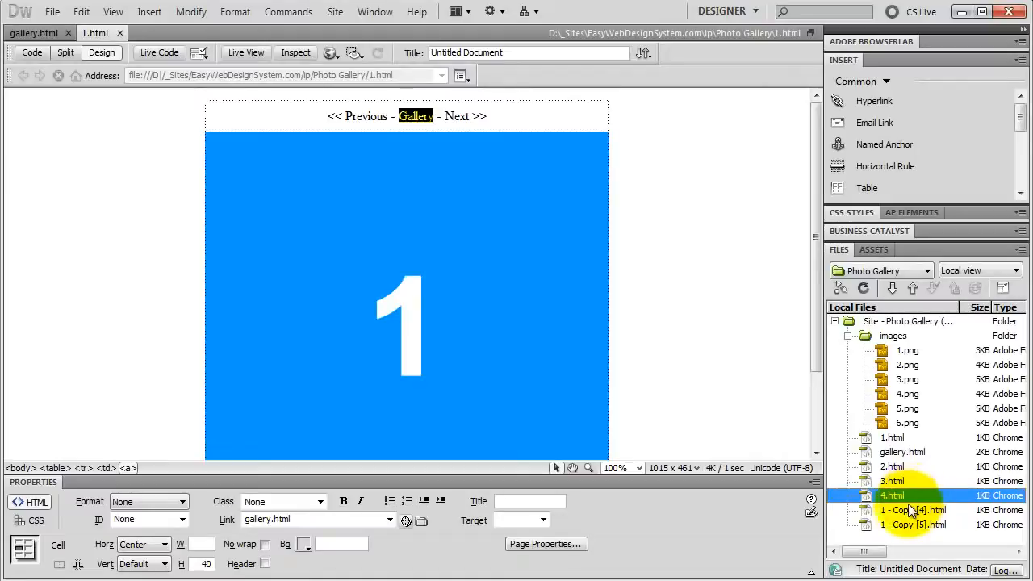
{"action": "left_click", "coordinate": [908, 507]}
{"action": "key", "text": "F2"}
{"action": "type", "text": "5"}
{"action": "key", "text": "Return"}
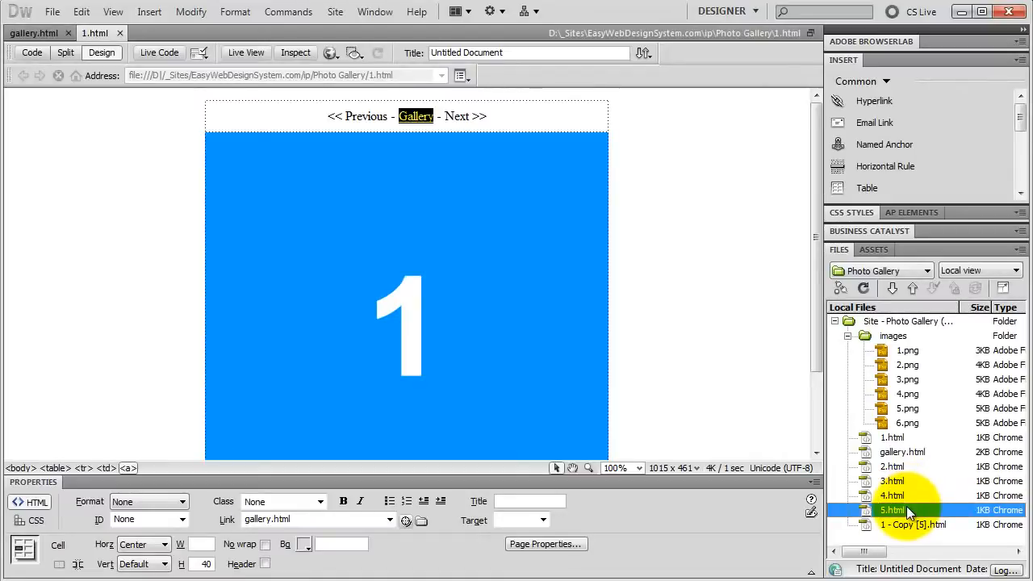
{"action": "left_click", "coordinate": [902, 526]}
{"action": "key", "text": "F2"}
{"action": "type", "text": "6"}
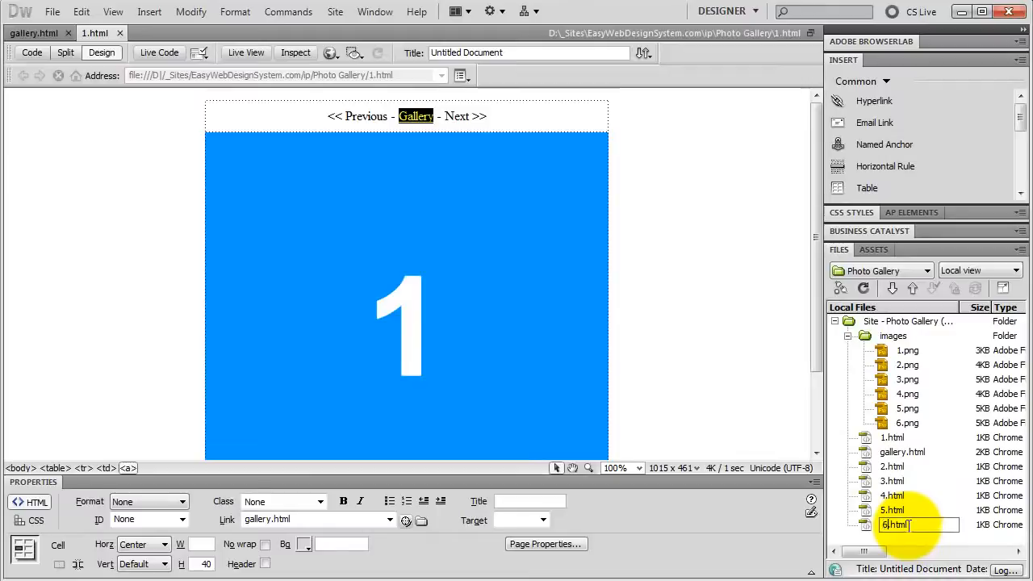
{"action": "key", "text": "Return"}
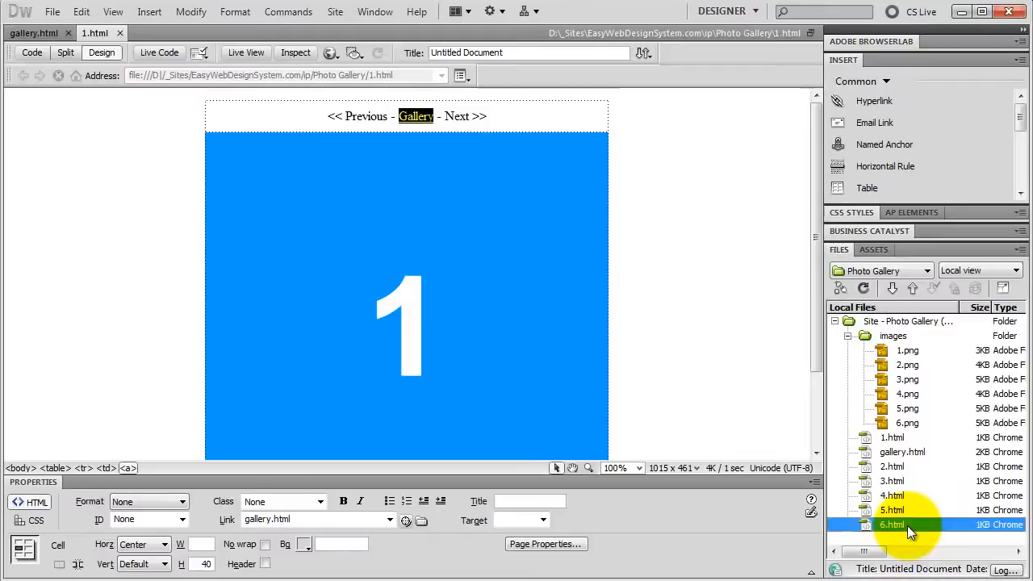
{"action": "left_click", "coordinate": [864, 291]}
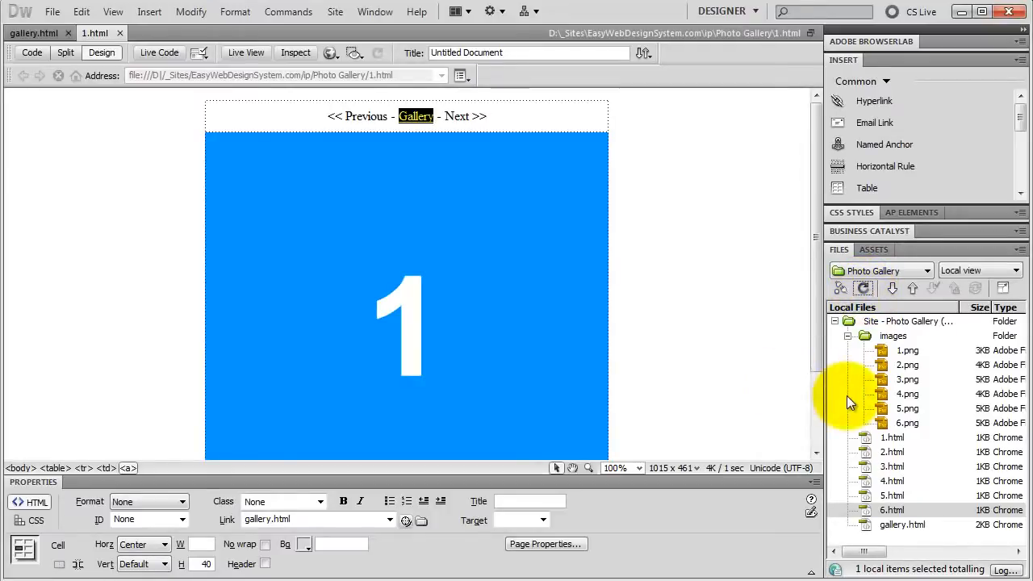
Step: Link the "Next >>" text on page 1.html to 2.html
{"action": "left_click", "coordinate": [894, 437]}
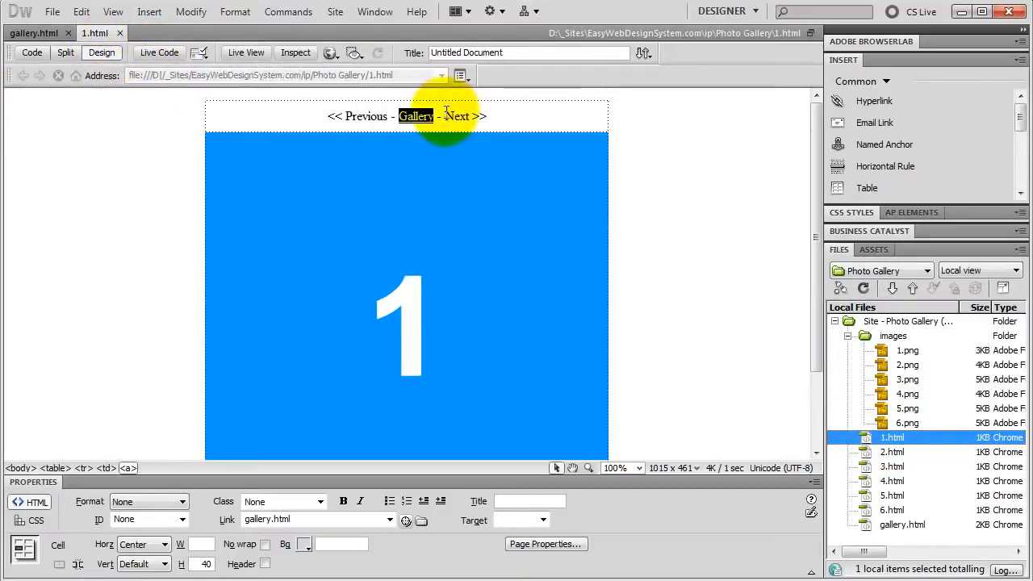
{"action": "left_click_drag", "start_coordinate": [445, 117], "coordinate": [496, 120]}
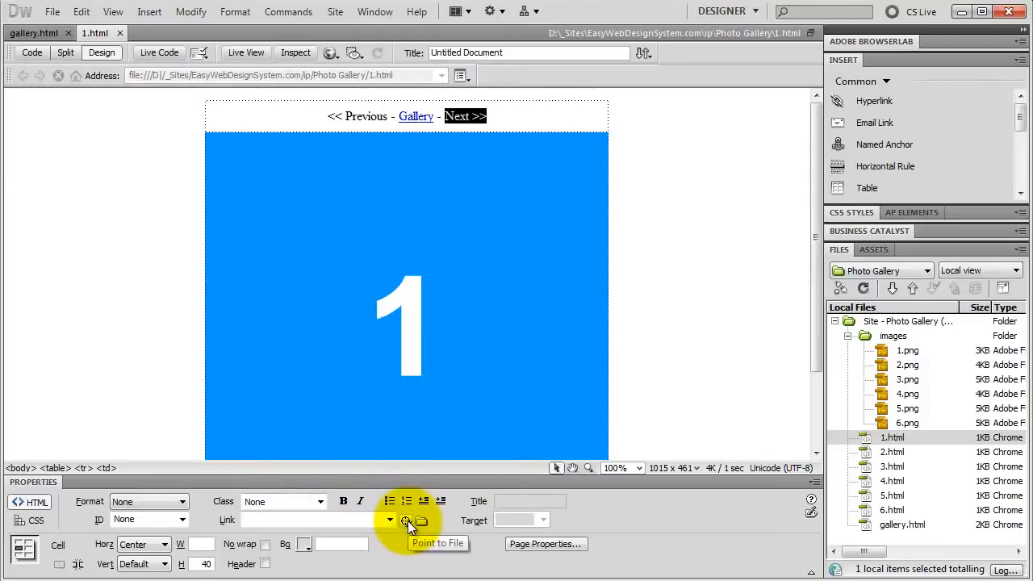
{"action": "left_click_drag", "start_coordinate": [407, 521], "coordinate": [890, 450]}
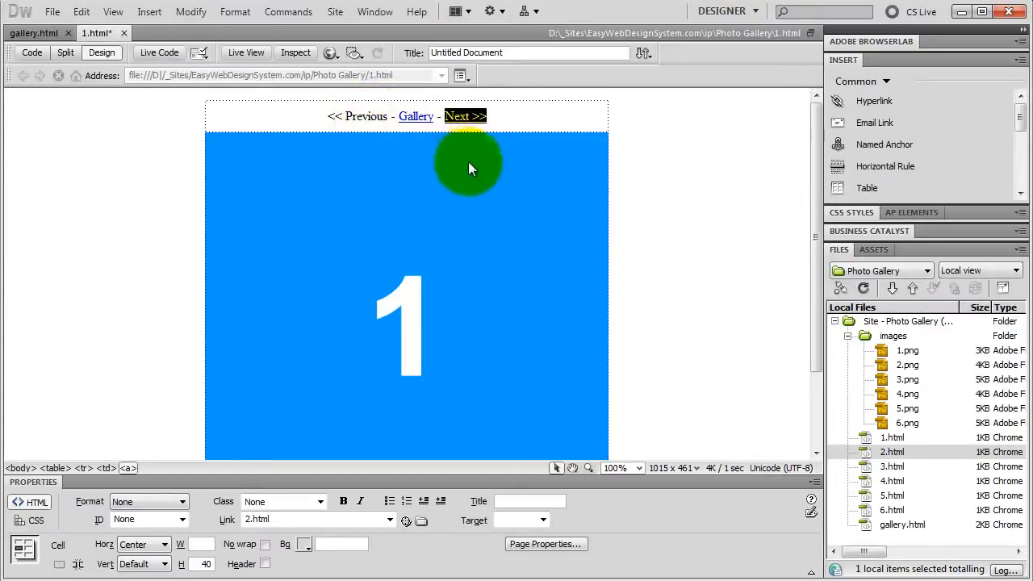
Step: Open 2.html and change its image source to images/2.png with the alternate text 2
{"action": "double_click", "coordinate": [891, 451]}
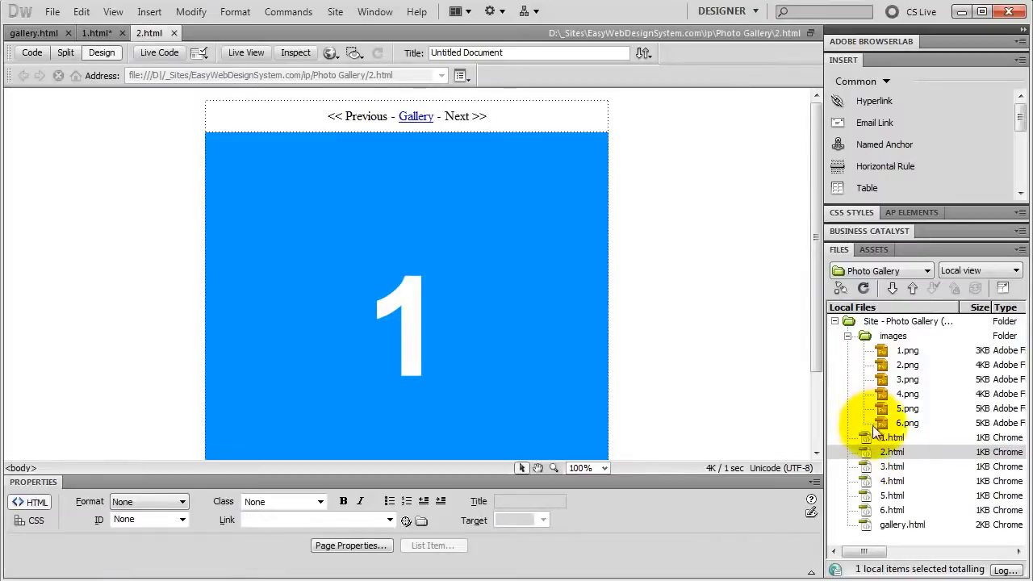
{"action": "left_click", "coordinate": [434, 238]}
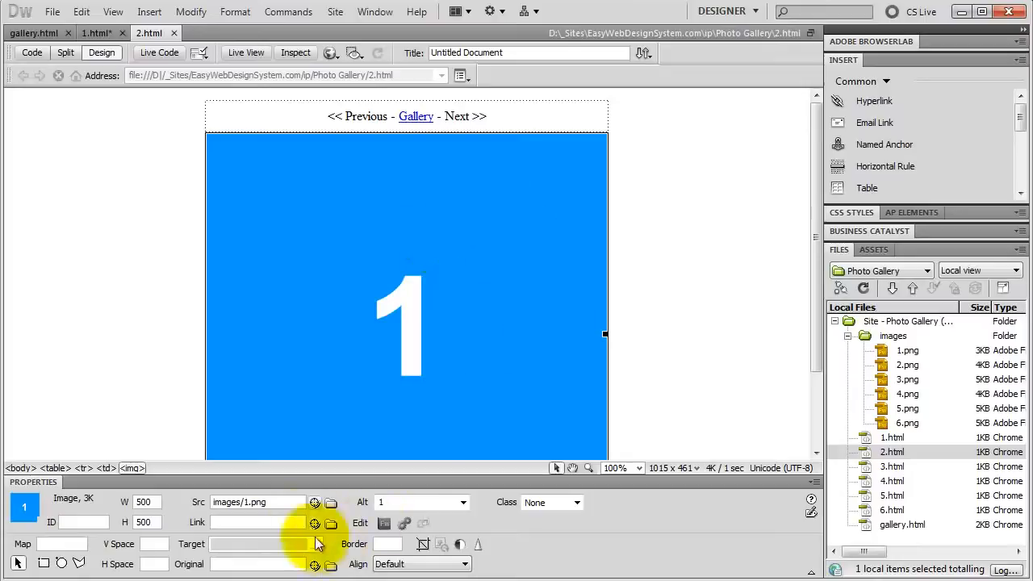
{"action": "left_click_drag", "start_coordinate": [314, 503], "coordinate": [904, 371]}
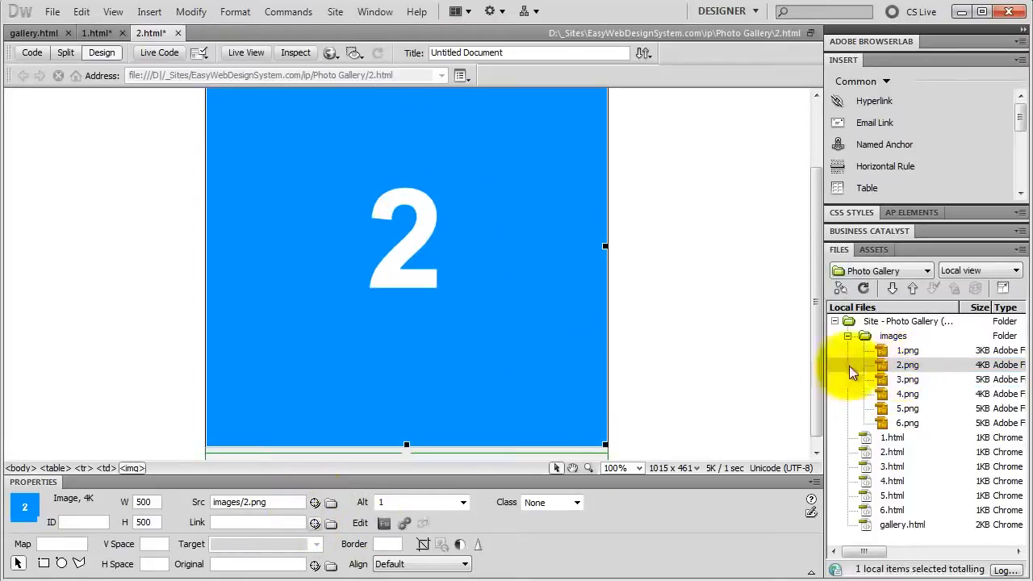
{"action": "double_click", "coordinate": [398, 504]}
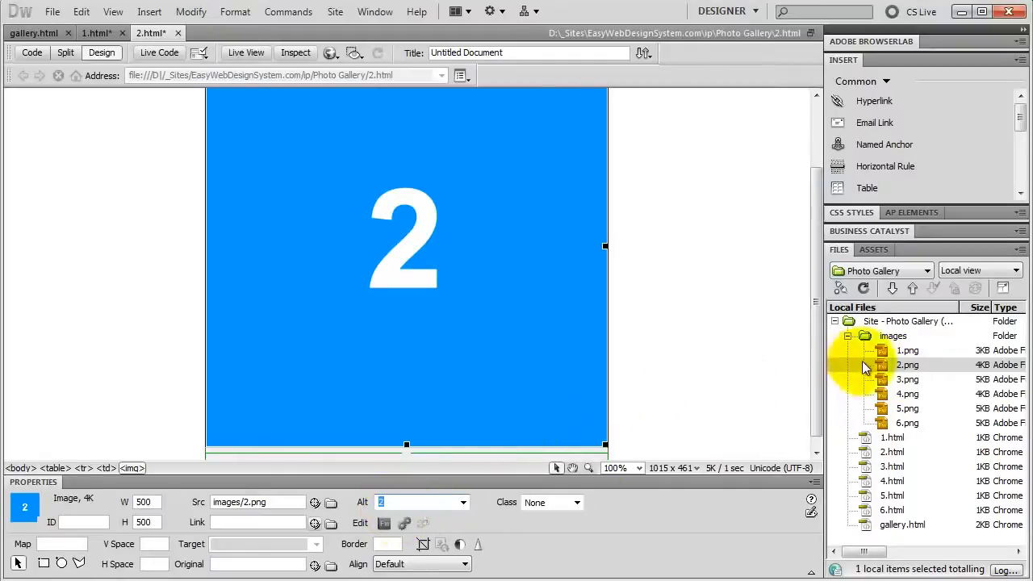
Step: Link "<< Previous" on page 2.html to 1.html and "Next >>" to 3.html
{"action": "left_click_drag", "start_coordinate": [819, 351], "coordinate": [821, 278]}
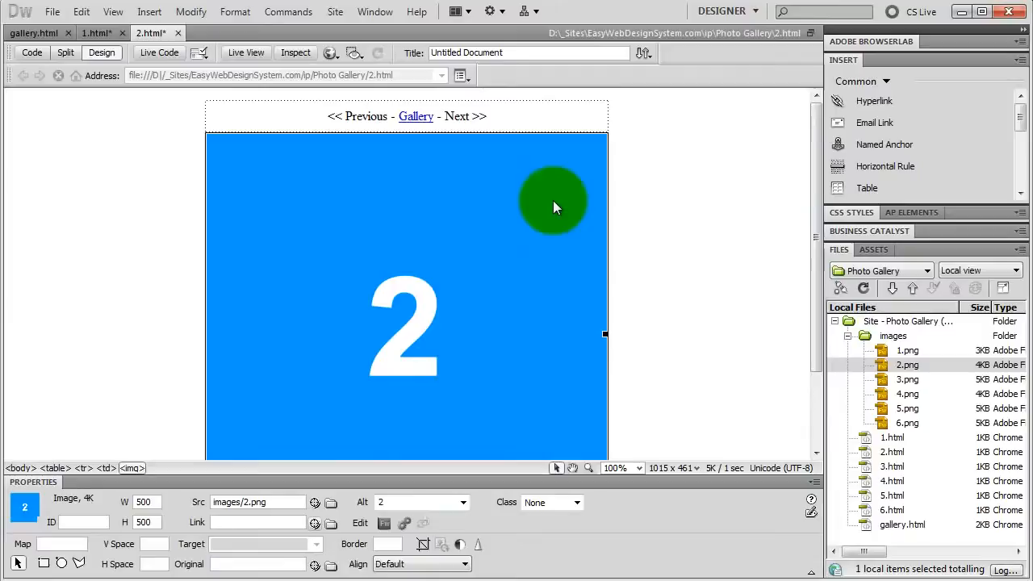
{"action": "left_click_drag", "start_coordinate": [329, 117], "coordinate": [388, 119]}
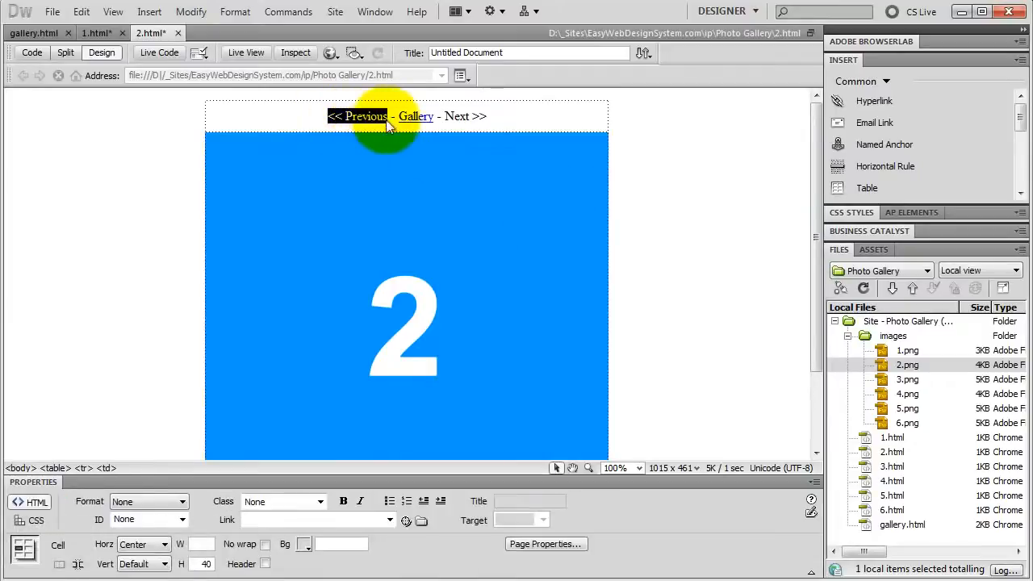
{"action": "left_click_drag", "start_coordinate": [406, 520], "coordinate": [862, 434]}
{"action": "left_click_drag", "start_coordinate": [445, 116], "coordinate": [488, 116]}
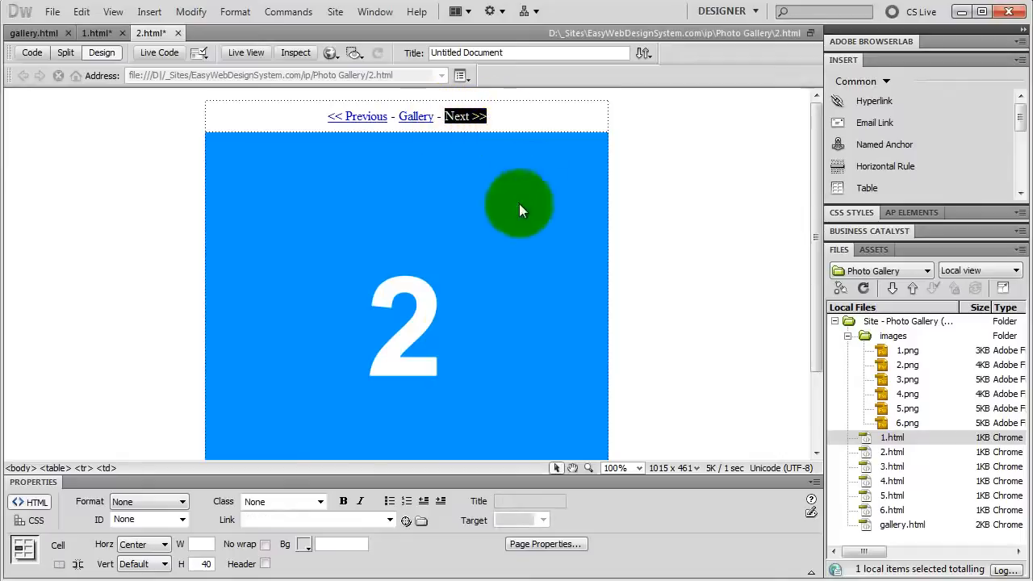
{"action": "left_click_drag", "start_coordinate": [406, 521], "coordinate": [877, 462]}
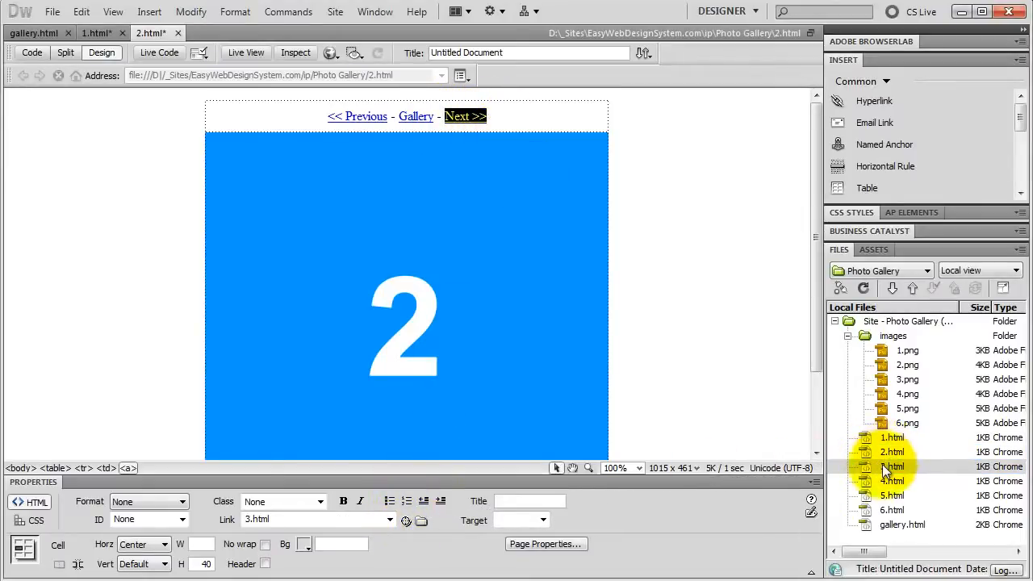
Step: Open 3.html and change its image source to images/3.png
{"action": "double_click", "coordinate": [889, 467]}
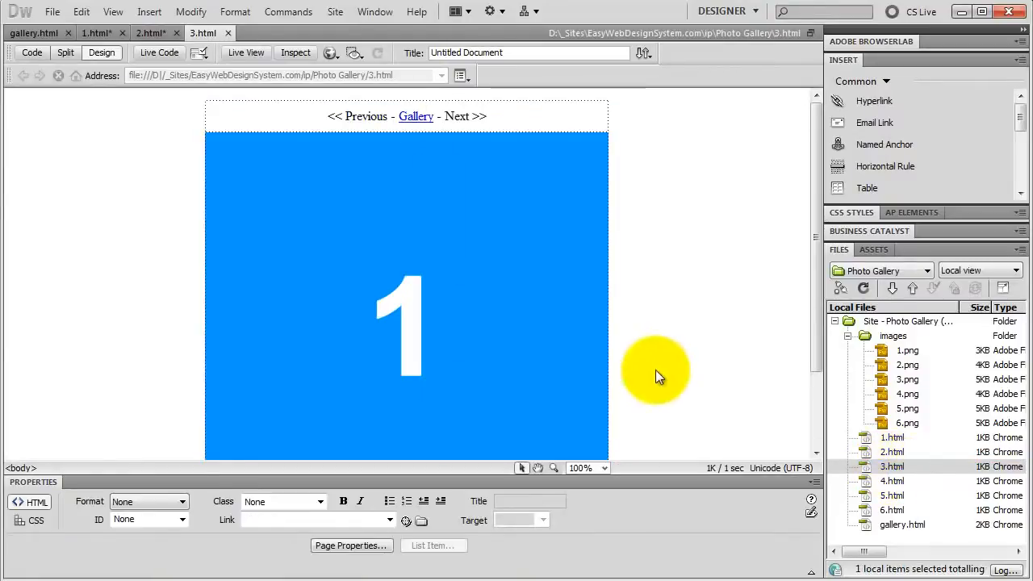
{"action": "left_click", "coordinate": [390, 237]}
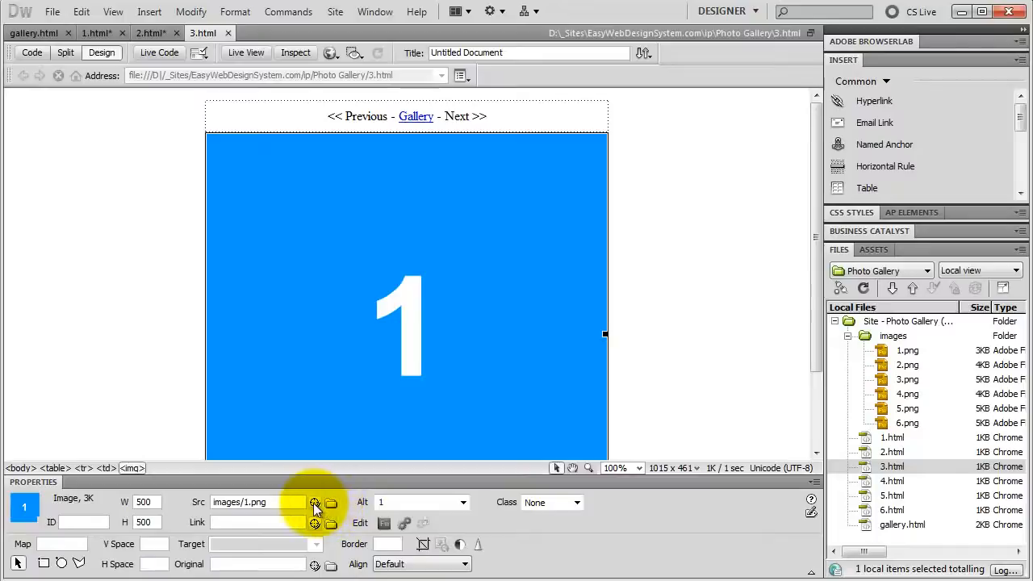
{"action": "left_click_drag", "start_coordinate": [315, 502], "coordinate": [882, 379]}
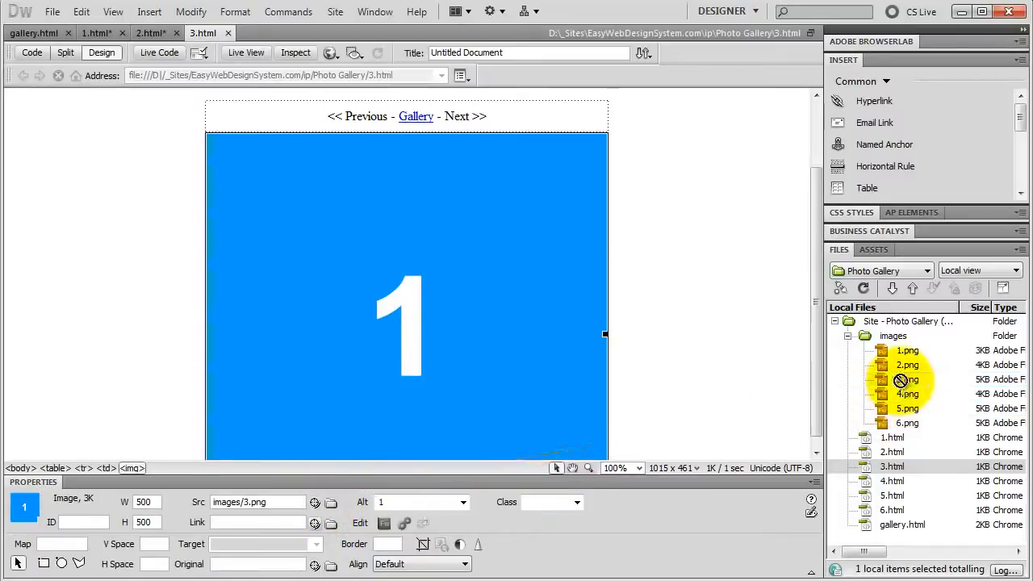
{"action": "left_click", "coordinate": [565, 371]}
{"action": "left_click_drag", "start_coordinate": [816, 305], "coordinate": [816, 226]}
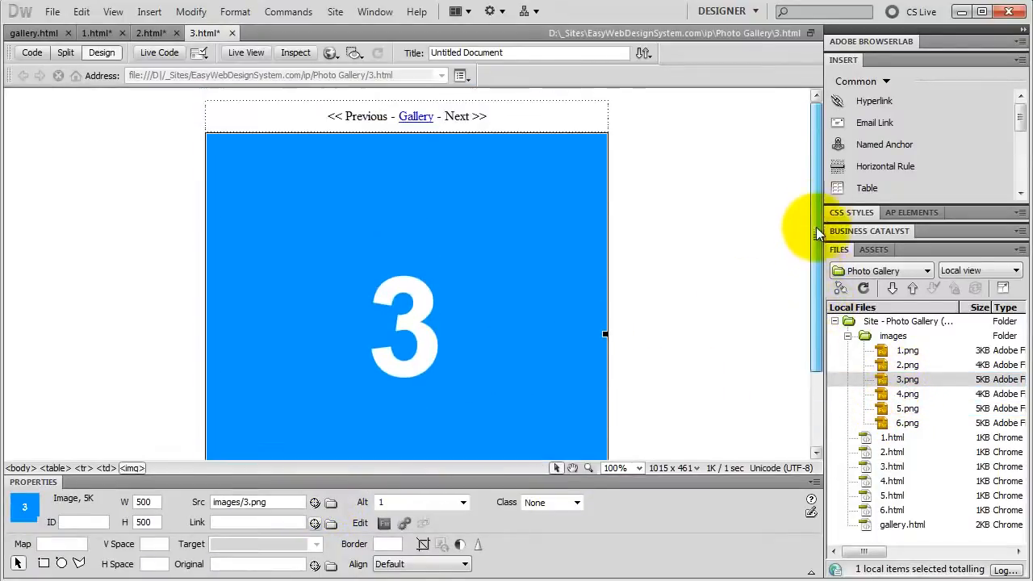
Step: Set the alternate text of the image on page 3.html to 3
{"action": "double_click", "coordinate": [410, 502]}
{"action": "type", "text": "3"}
{"action": "key", "text": "Return"}
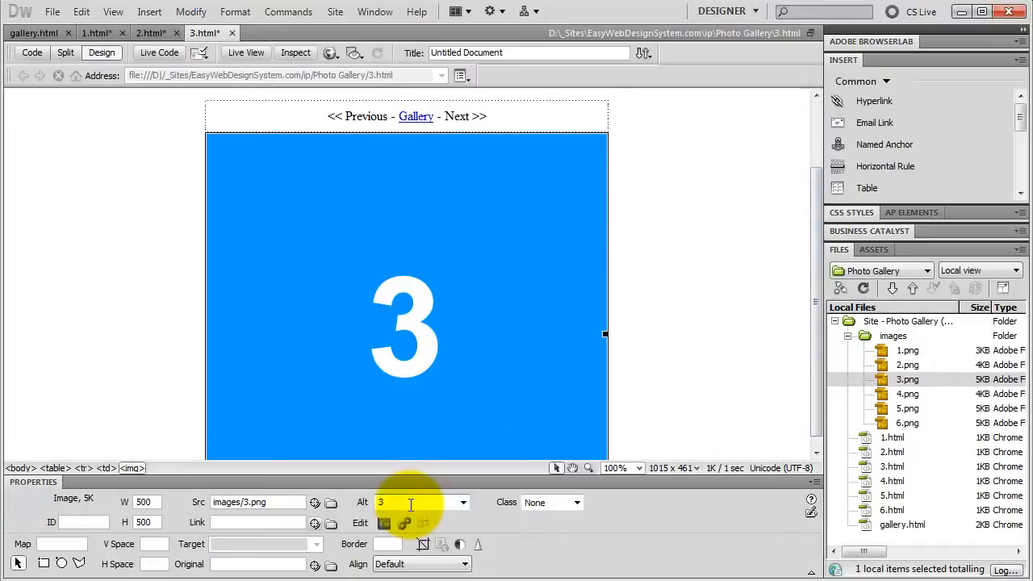
Step: Link "<< Previous" on page 3.html to 2.html and "Next >>" to 4.html
{"action": "left_click_drag", "start_coordinate": [816, 301], "coordinate": [814, 223]}
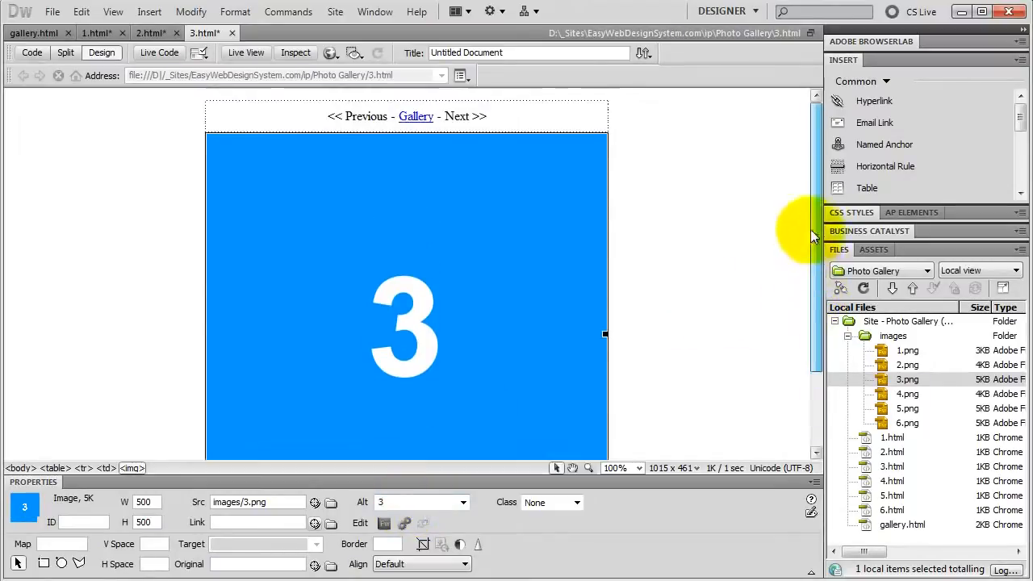
{"action": "left_click_drag", "start_coordinate": [326, 117], "coordinate": [388, 118]}
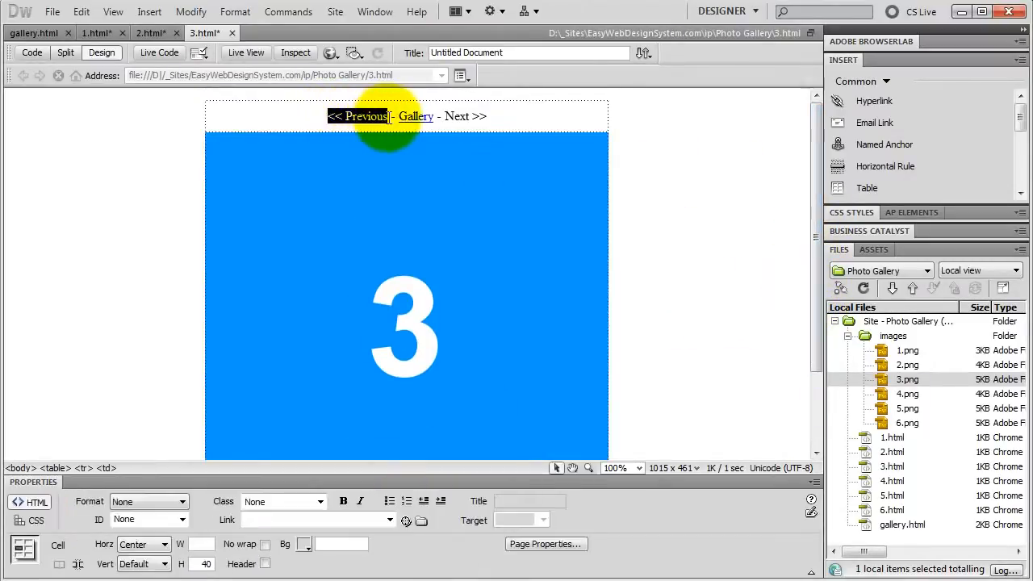
{"action": "left_click_drag", "start_coordinate": [403, 523], "coordinate": [894, 456]}
{"action": "left_click_drag", "start_coordinate": [445, 117], "coordinate": [503, 115]}
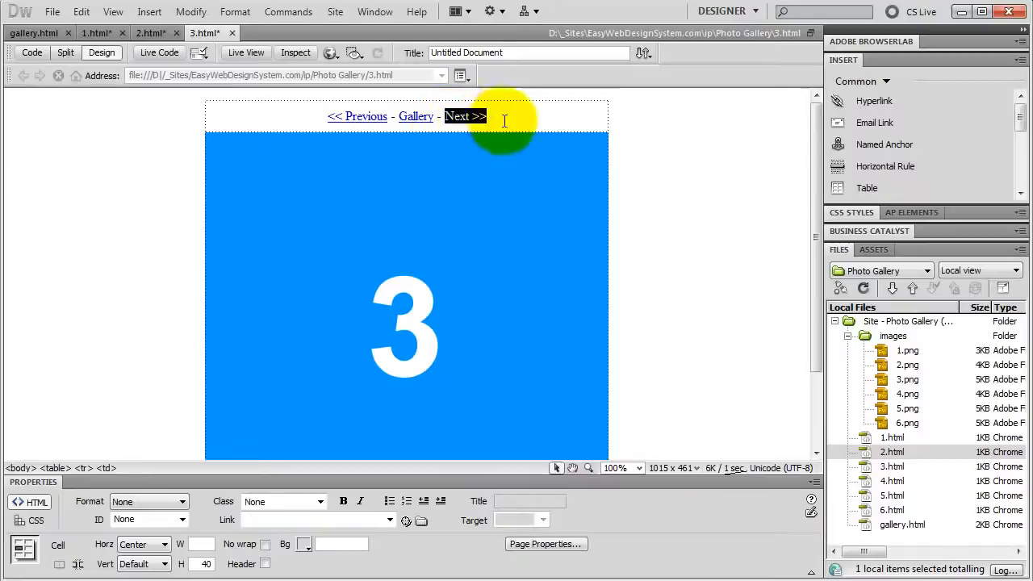
{"action": "left_click_drag", "start_coordinate": [405, 522], "coordinate": [892, 478]}
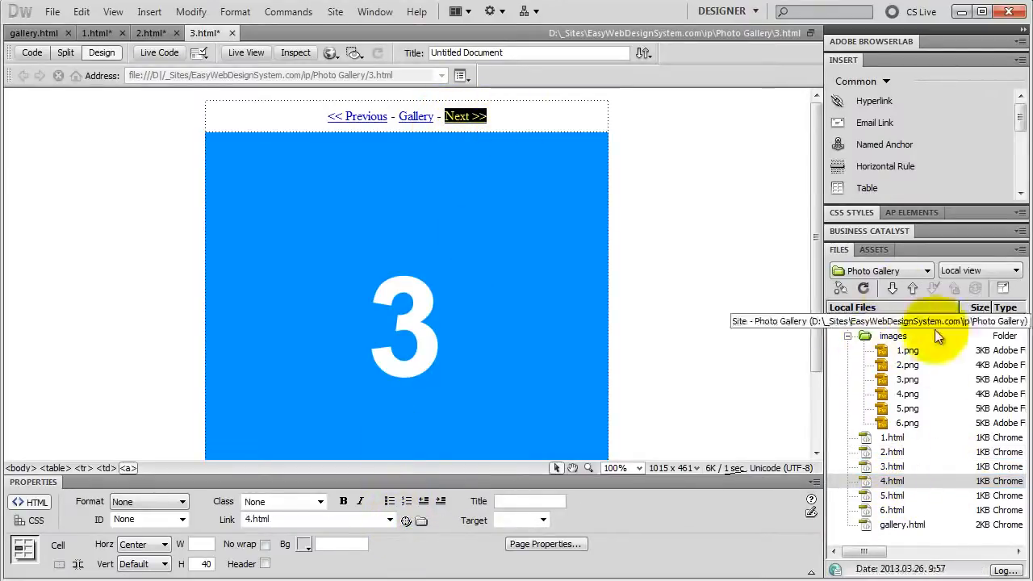
Step: Open 4.html and change its image source to images/4.png with the alternate text 4
{"action": "left_click", "coordinate": [892, 481]}
{"action": "double_click", "coordinate": [897, 486]}
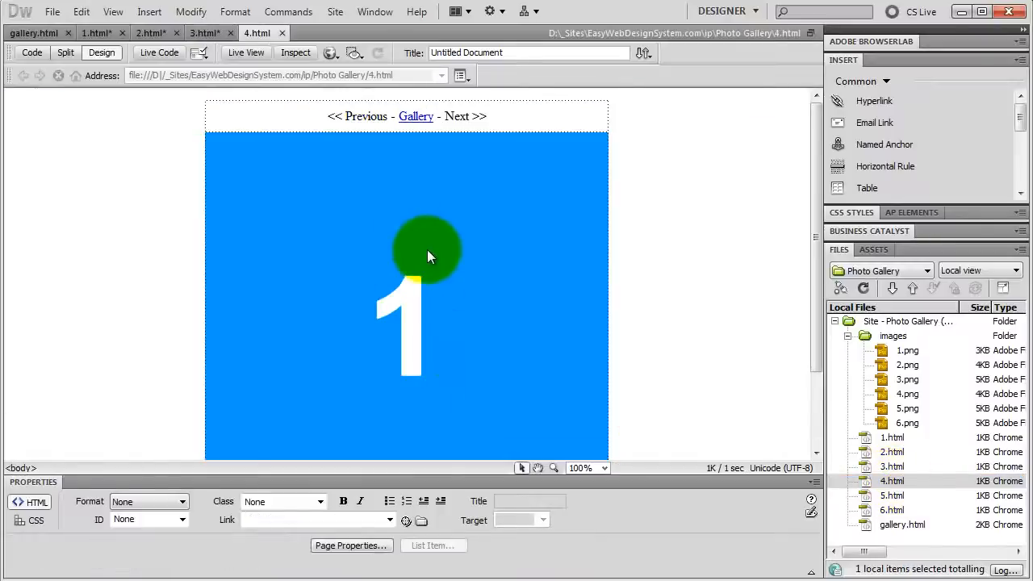
{"action": "left_click", "coordinate": [395, 297]}
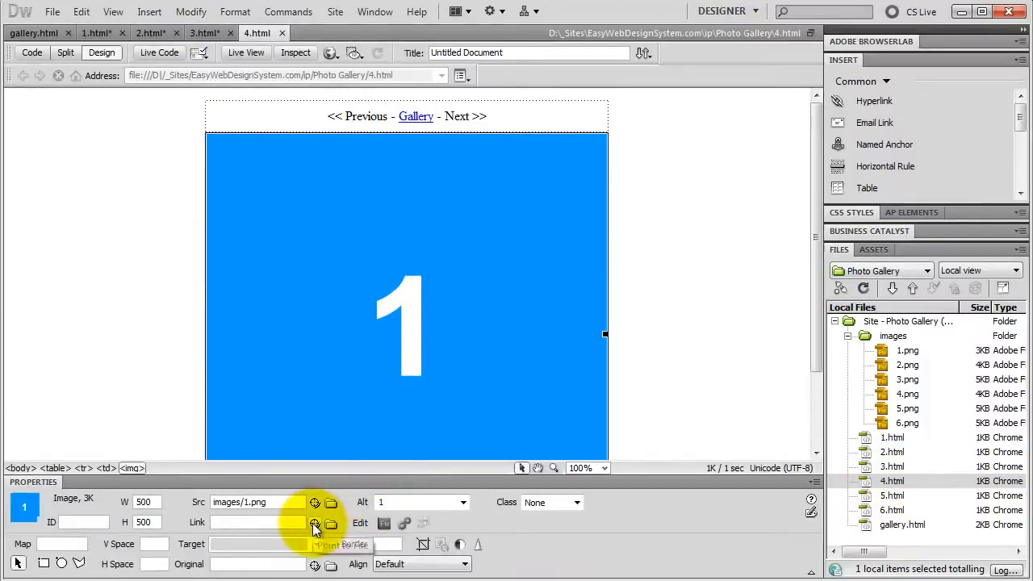
{"action": "left_click_drag", "start_coordinate": [315, 502], "coordinate": [901, 398]}
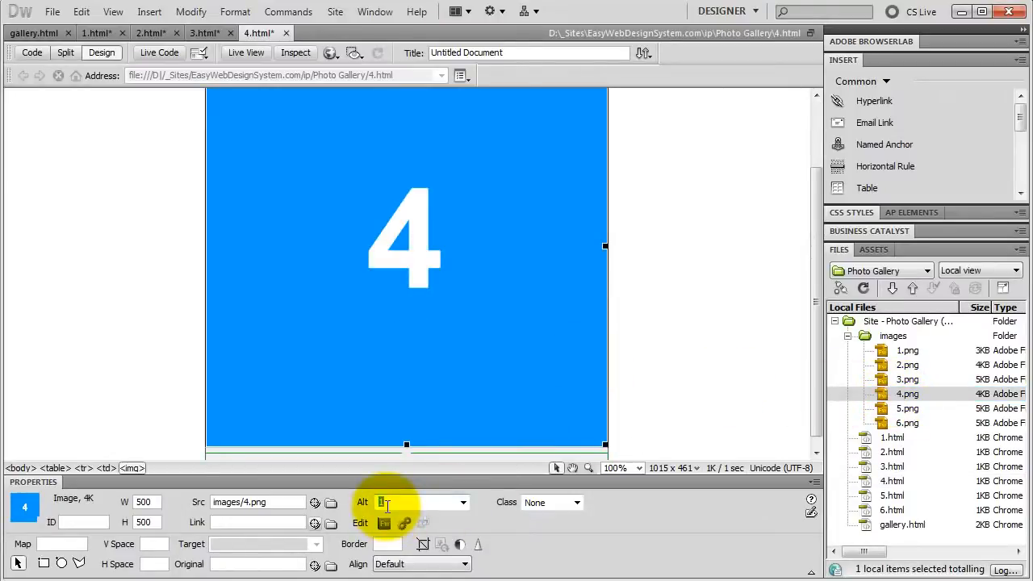
{"action": "type", "text": "4"}
{"action": "key", "text": "Return"}
Step: Link "<< Previous" on page 4.html to 3.html and "Next >>" to 5.html
{"action": "left_click_drag", "start_coordinate": [818, 370], "coordinate": [816, 287]}
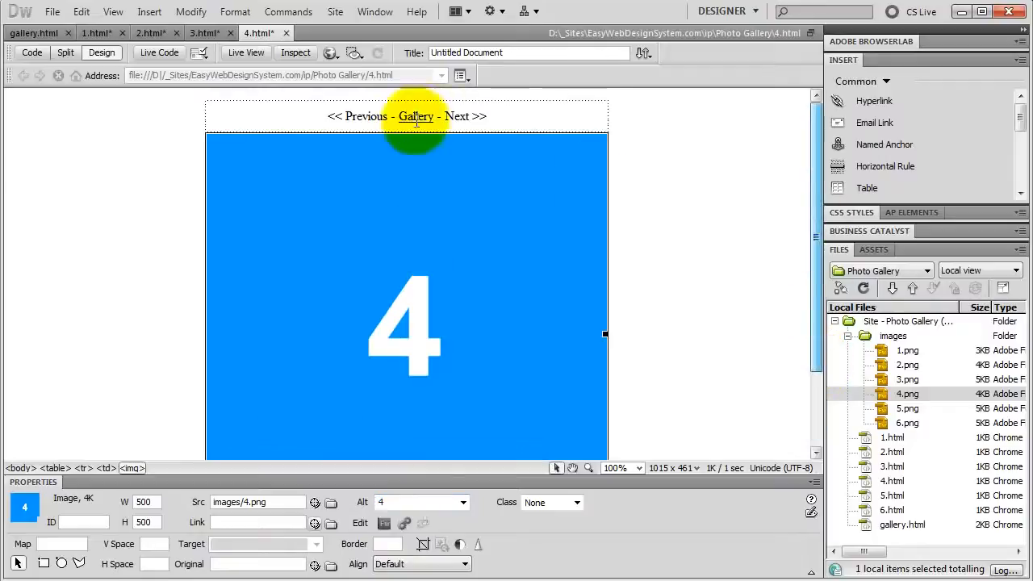
{"action": "left_click_drag", "start_coordinate": [326, 117], "coordinate": [387, 117]}
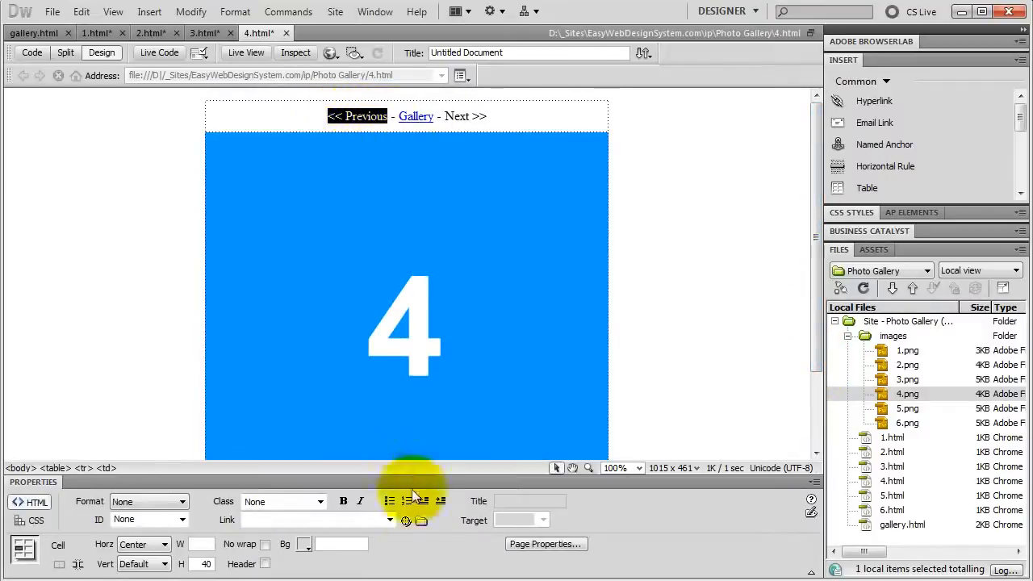
{"action": "left_click_drag", "start_coordinate": [406, 521], "coordinate": [876, 466]}
{"action": "left_click_drag", "start_coordinate": [445, 116], "coordinate": [487, 116]}
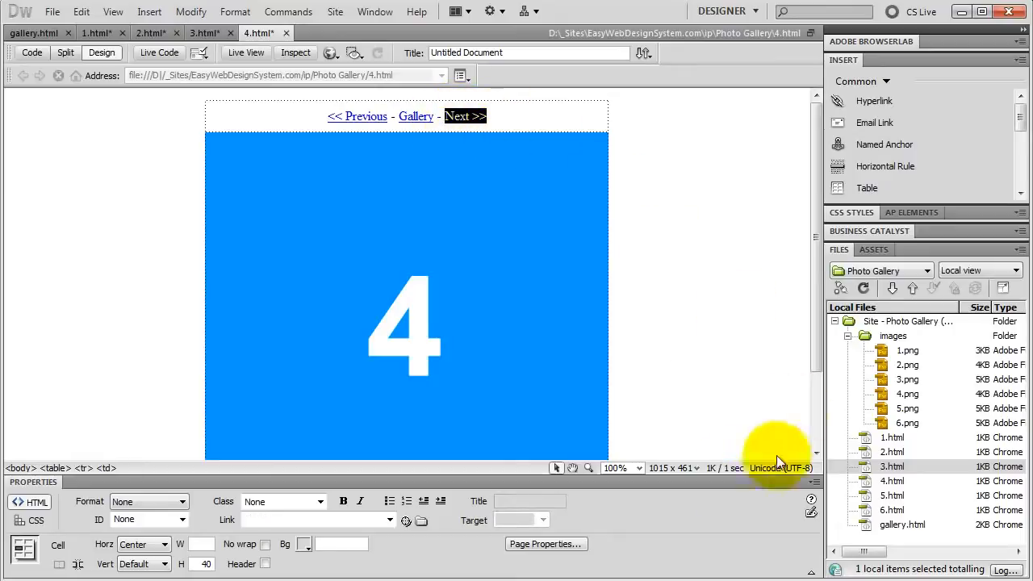
{"action": "left_click_drag", "start_coordinate": [406, 521], "coordinate": [895, 500]}
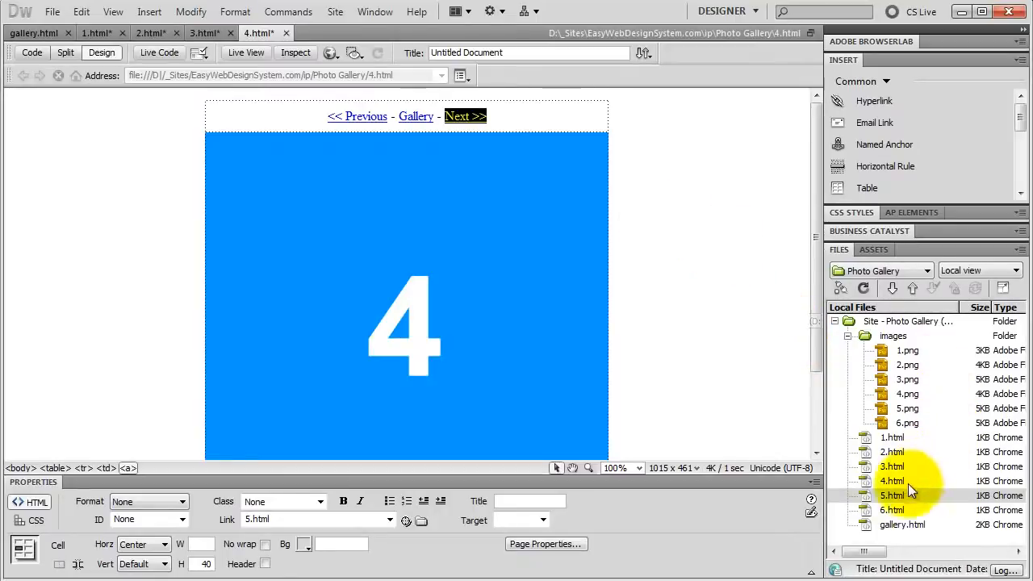
Step: Open 5.html and change its image source to images/5.png with the alternate text 5
{"action": "double_click", "coordinate": [893, 495]}
{"action": "left_click", "coordinate": [388, 214]}
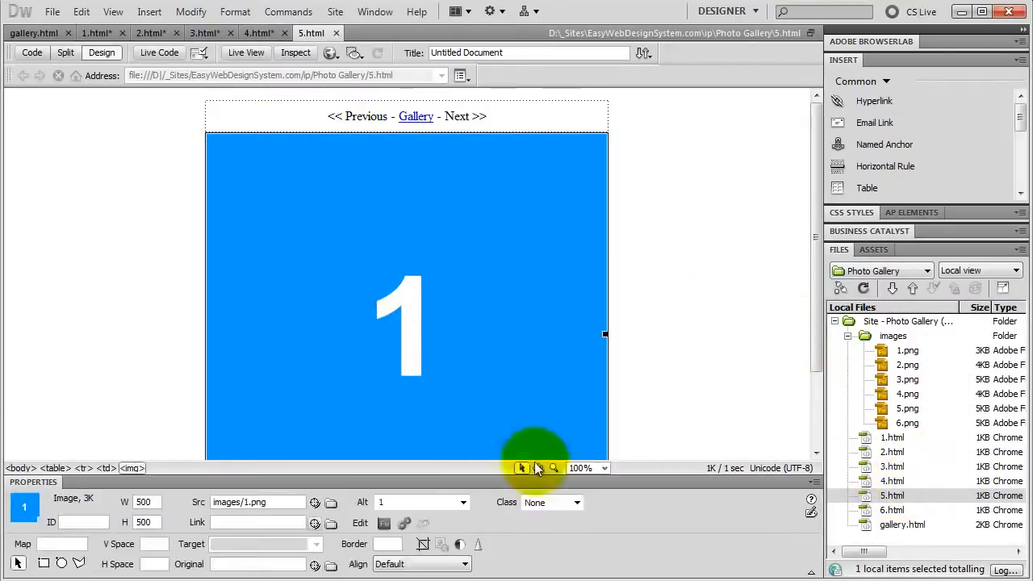
{"action": "left_click_drag", "start_coordinate": [316, 504], "coordinate": [898, 409]}
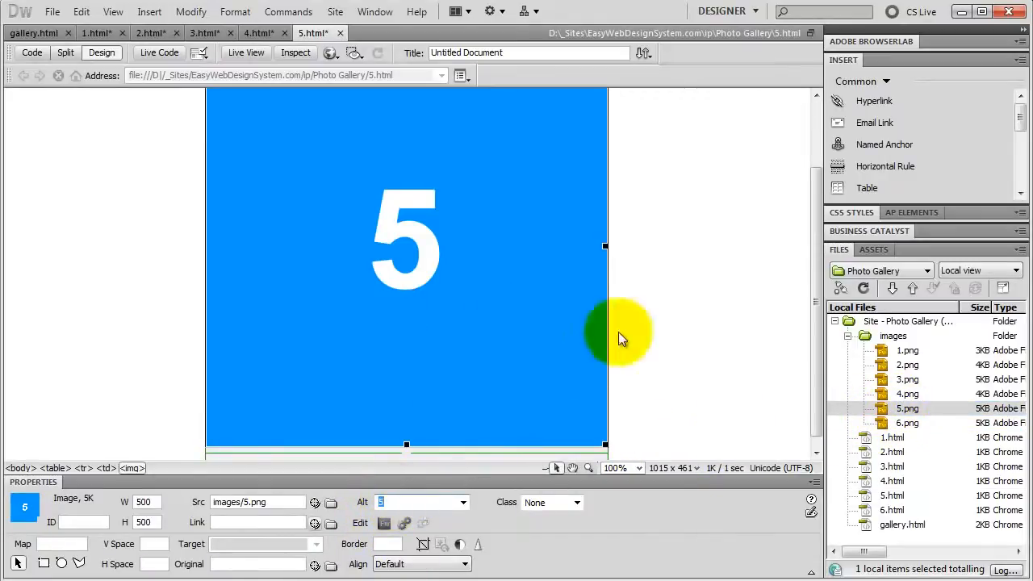
Step: Link "<< Previous" on page 5.html to 4.html and "Next >>" to 6.html
{"action": "left_click_drag", "start_coordinate": [816, 362], "coordinate": [796, 247]}
{"action": "left_click_drag", "start_coordinate": [327, 117], "coordinate": [388, 116]}
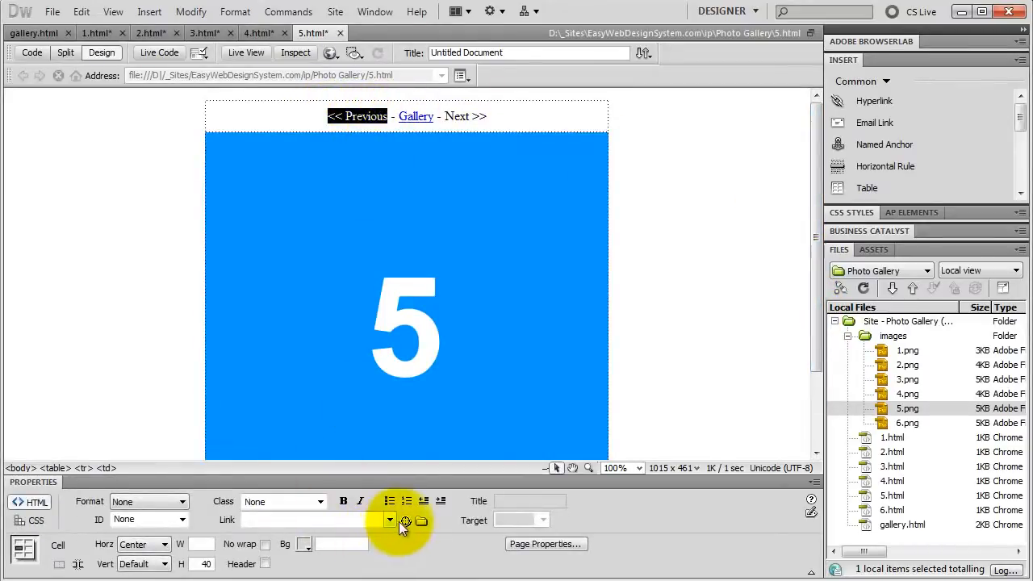
{"action": "mouse_move", "coordinate": [406, 521]}
{"action": "left_mouse_down"}
{"action": "mouse_move", "coordinate": [683, 463]}
{"action": "mouse_move", "coordinate": [741, 433]}
{"action": "mouse_move", "coordinate": [892, 451]}
{"action": "mouse_move", "coordinate": [909, 464]}
{"action": "mouse_move", "coordinate": [894, 481]}
{"action": "left_mouse_up"}
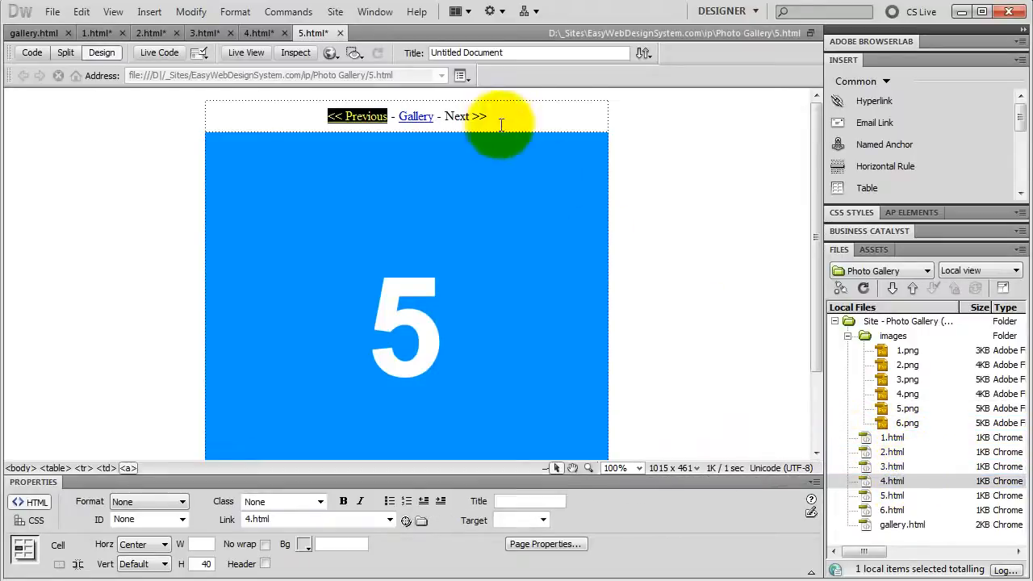
{"action": "left_click_drag", "start_coordinate": [445, 116], "coordinate": [487, 116]}
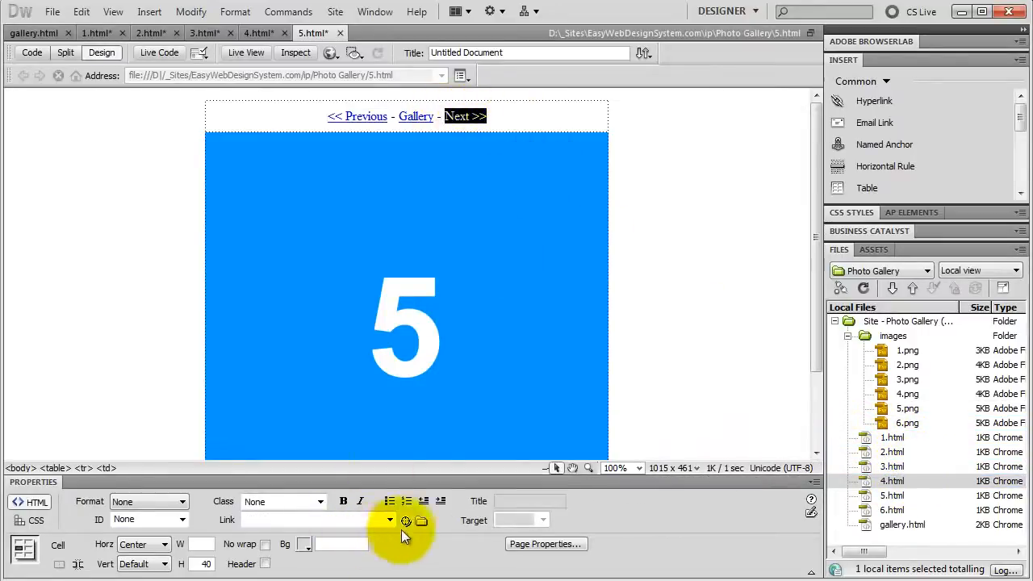
{"action": "left_click_drag", "start_coordinate": [406, 521], "coordinate": [878, 510]}
Step: Open 6.html and change its image source to images/6.png with the alternate text 6
{"action": "double_click", "coordinate": [890, 509]}
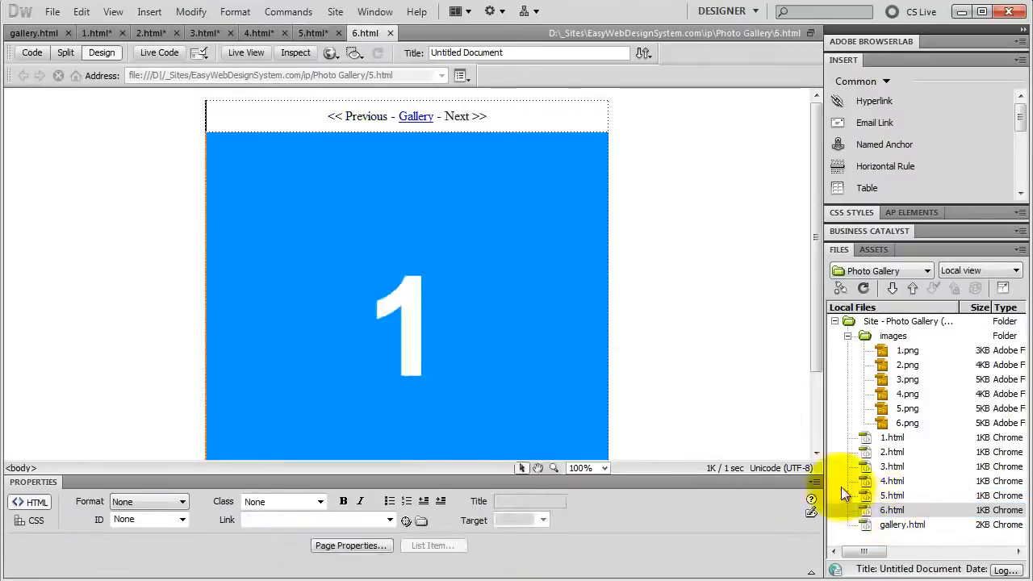
{"action": "left_click", "coordinate": [342, 174]}
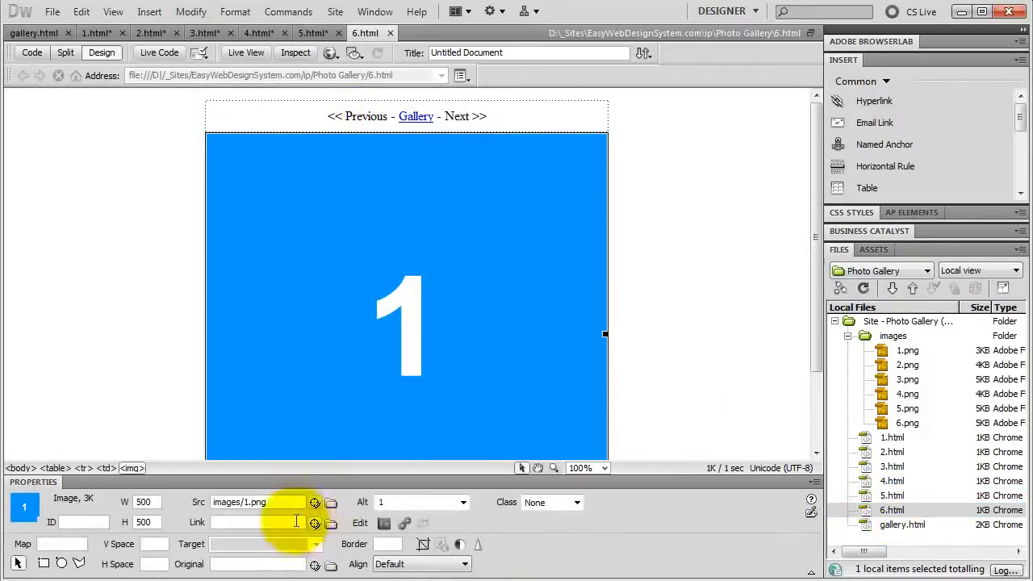
{"action": "left_click_drag", "start_coordinate": [315, 499], "coordinate": [894, 422]}
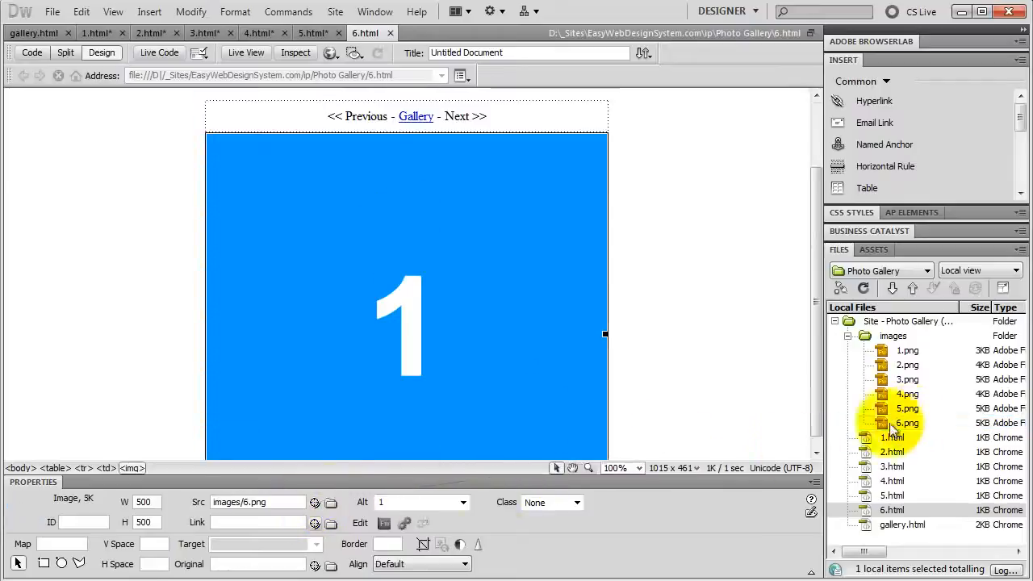
{"action": "type", "text": "6"}
{"action": "key", "text": "Return"}
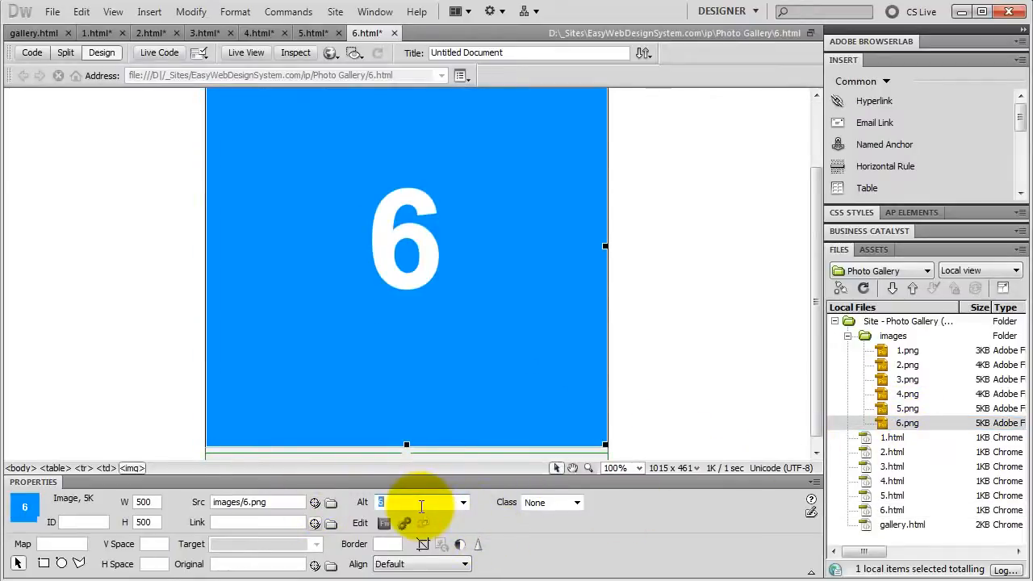
Step: Link the "<< Previous" text on page 6.html to 5.html
{"action": "scroll", "coordinate": [820, 388], "scroll_direction": "up", "scroll_amount": 3}
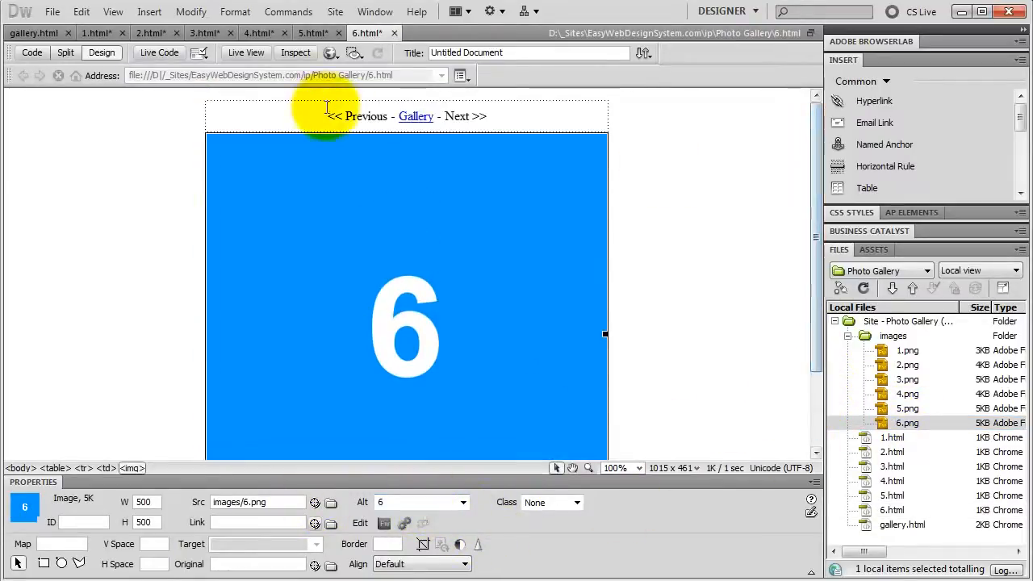
{"action": "left_click_drag", "start_coordinate": [327, 116], "coordinate": [385, 117]}
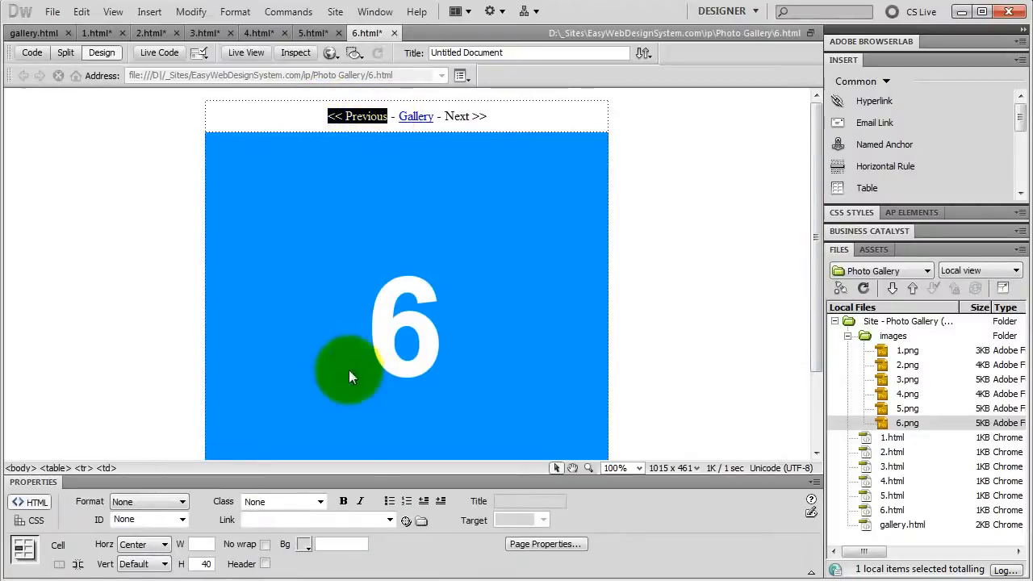
{"action": "left_click_drag", "start_coordinate": [407, 520], "coordinate": [888, 496]}
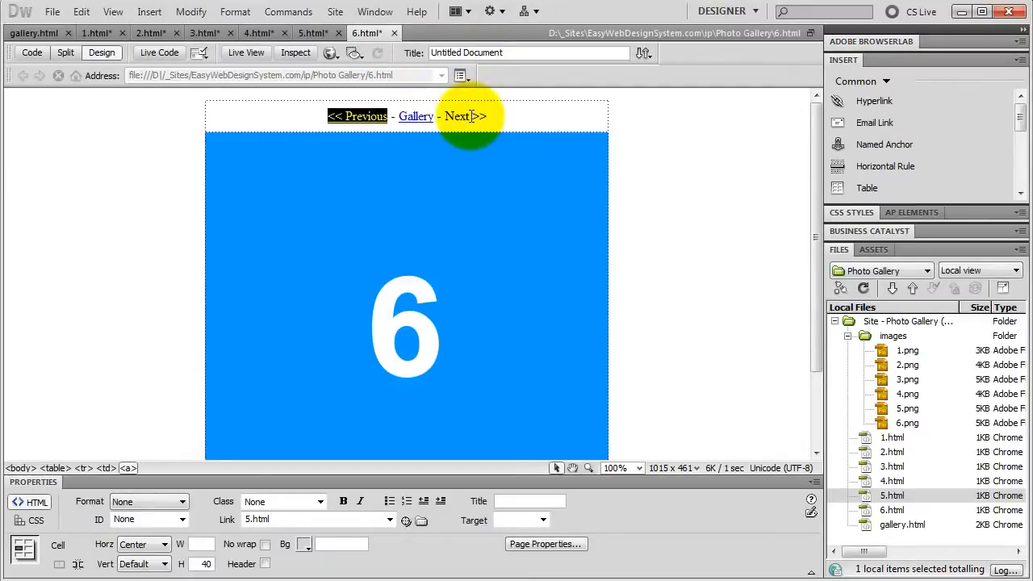
Step: In gallery.html, link thumbnail 1 to 1.html and thumbnail 2 to 2.html, giving thumbnail 2 a border of 0
{"action": "left_click", "coordinate": [34, 33]}
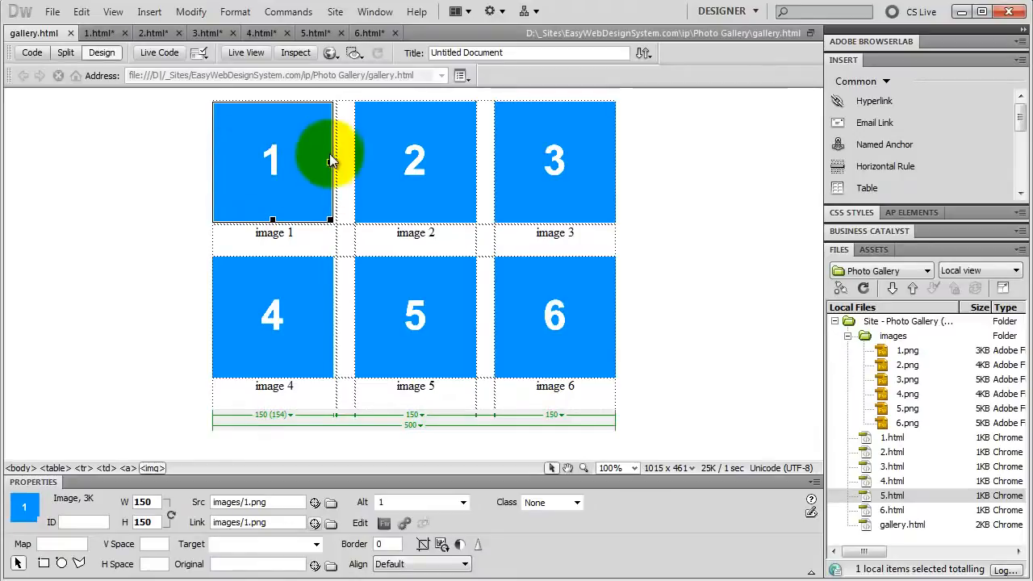
{"action": "left_click_drag", "start_coordinate": [315, 522], "coordinate": [899, 440]}
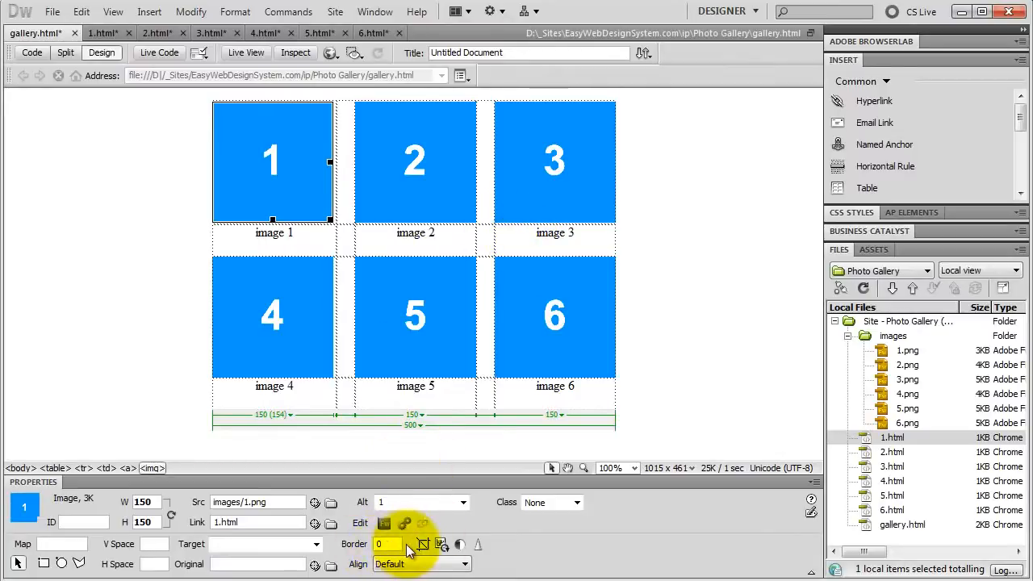
{"action": "left_click", "coordinate": [415, 191]}
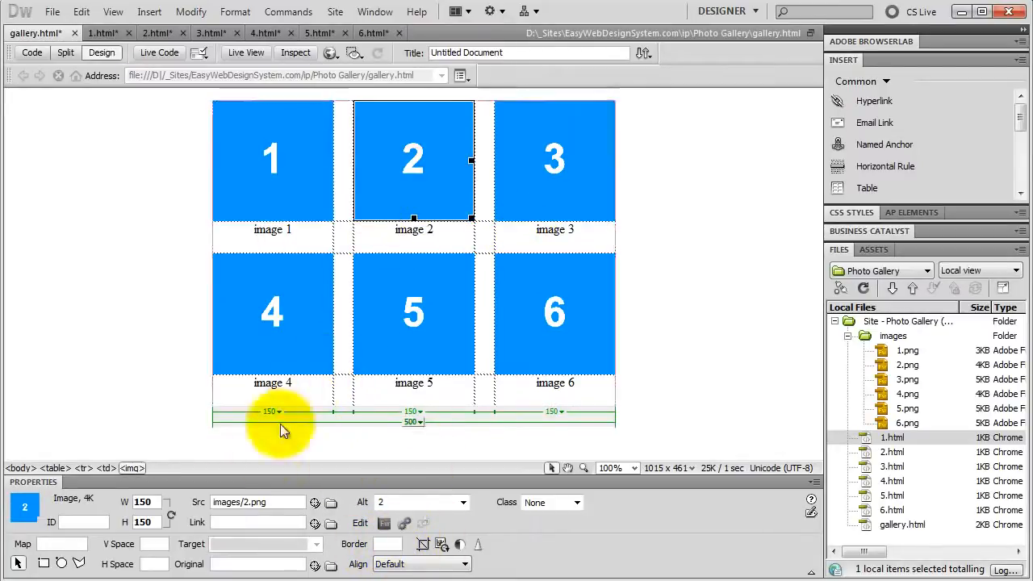
{"action": "left_click_drag", "start_coordinate": [315, 523], "coordinate": [891, 452]}
{"action": "left_click", "coordinate": [388, 544]}
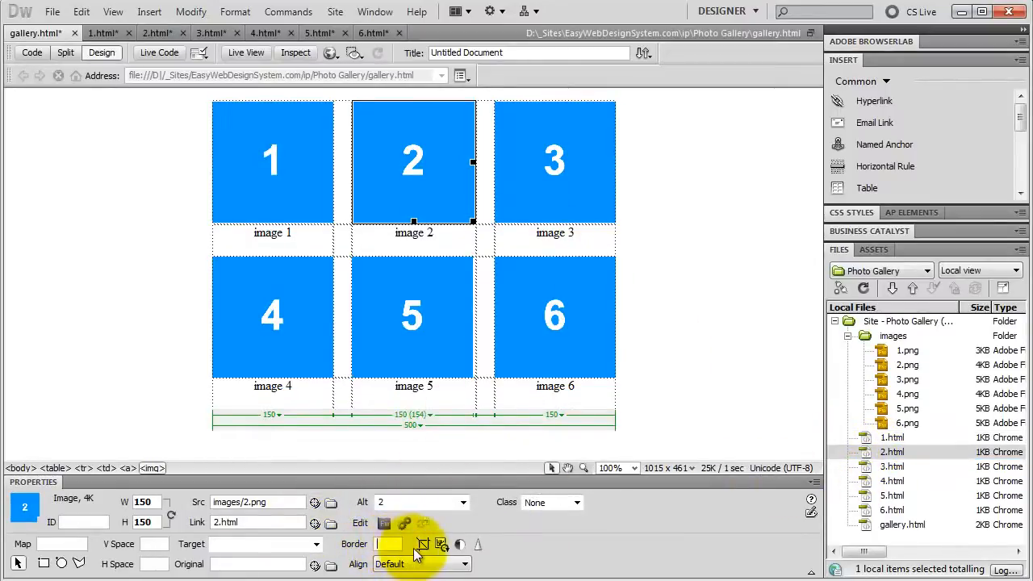
Step: Link gallery thumbnail 3 to 3.html and thumbnail 4 to 4.html, each with a border of 0
{"action": "left_click", "coordinate": [554, 161]}
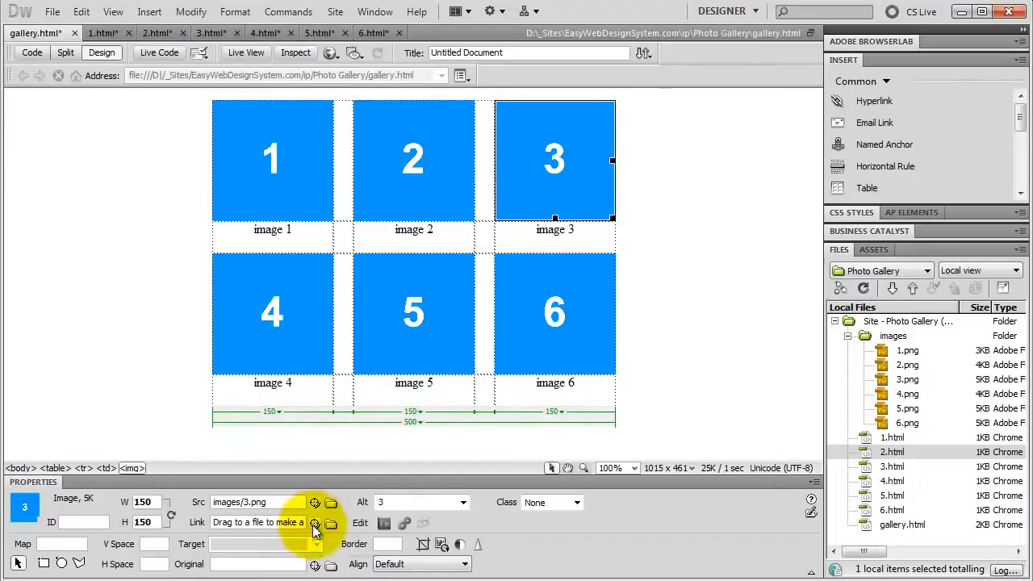
{"action": "left_click_drag", "start_coordinate": [315, 523], "coordinate": [890, 468]}
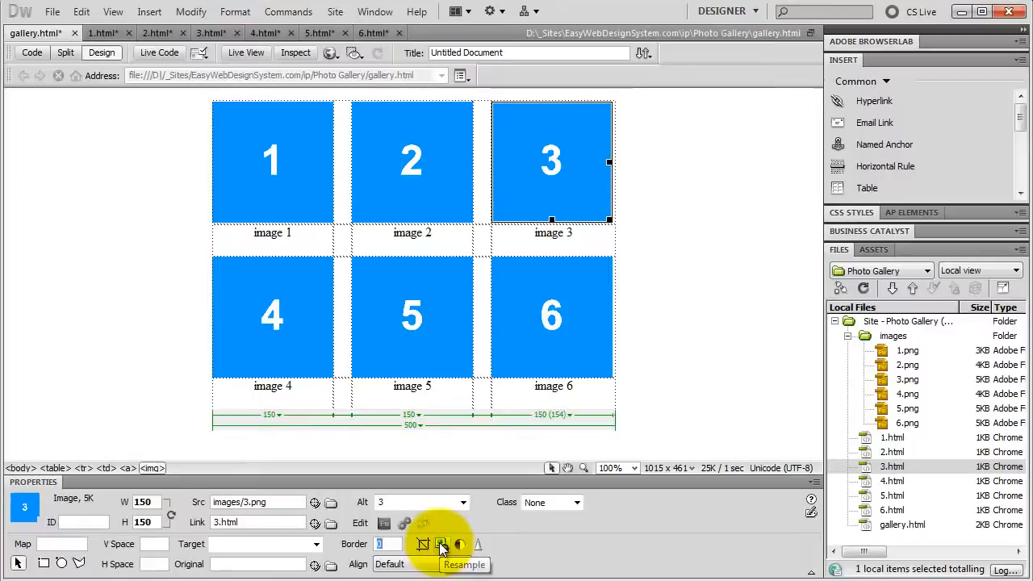
{"action": "left_click", "coordinate": [277, 314]}
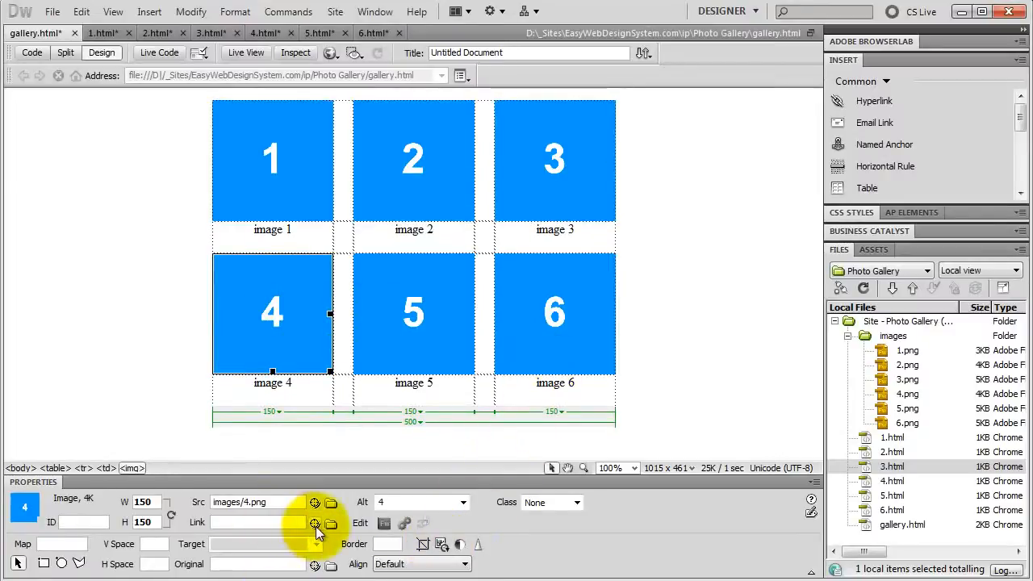
{"action": "left_click_drag", "start_coordinate": [315, 523], "coordinate": [892, 481]}
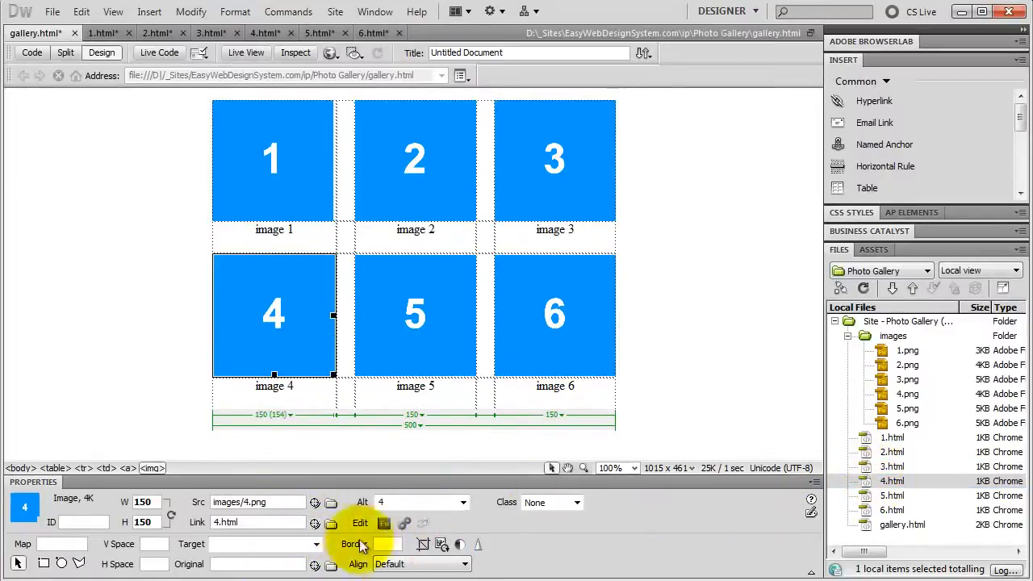
{"action": "left_click", "coordinate": [387, 544]}
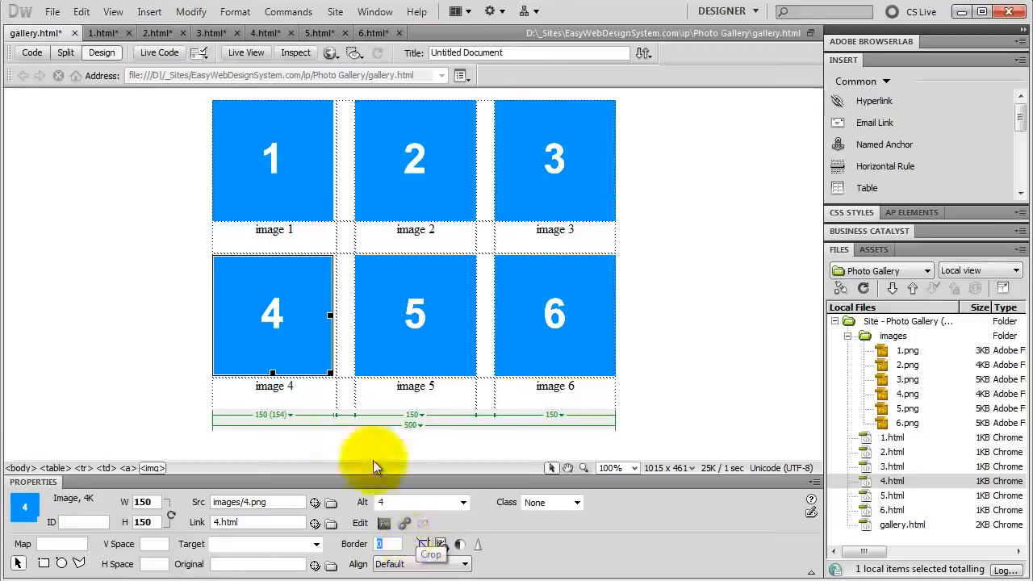
Step: Link gallery thumbnail 5 to 5.html and set its border to 0
{"action": "left_click", "coordinate": [415, 313]}
{"action": "left_click_drag", "start_coordinate": [334, 523], "coordinate": [892, 496]}
{"action": "left_click", "coordinate": [387, 545]}
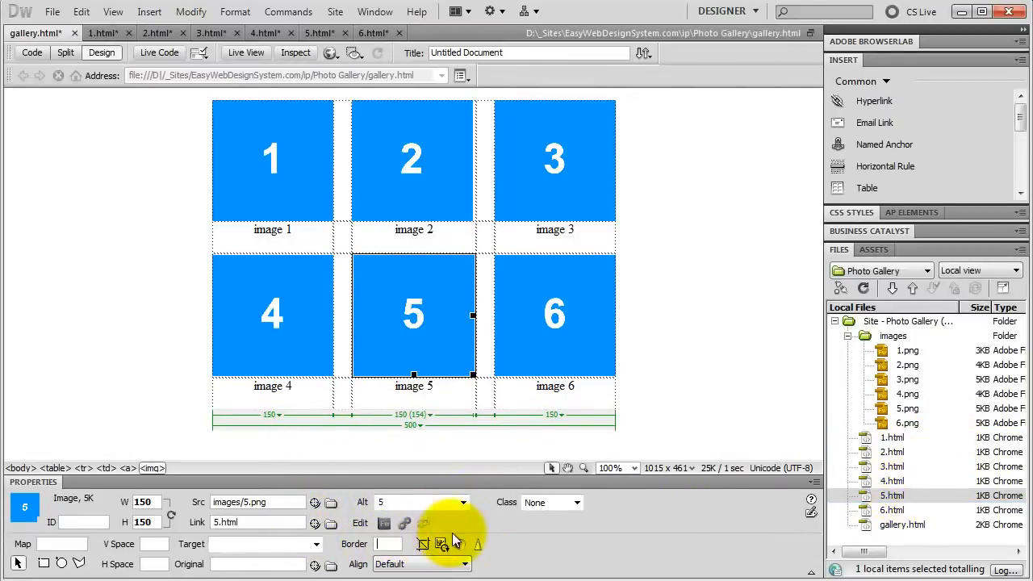
{"action": "type", "text": "0"}
{"action": "key", "text": "Return"}
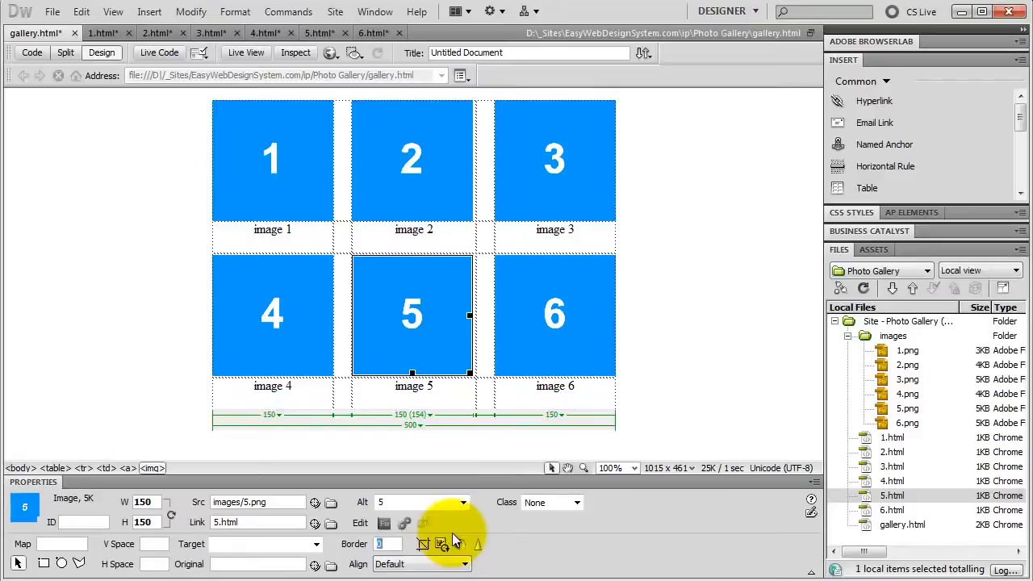
Step: Link gallery thumbnail 6 to 6.html and set its border to 0
{"action": "left_click", "coordinate": [526, 296]}
{"action": "left_click_drag", "start_coordinate": [315, 522], "coordinate": [892, 510]}
{"action": "left_click", "coordinate": [385, 547]}
{"action": "type", "text": "0"}
{"action": "key", "text": "Return"}
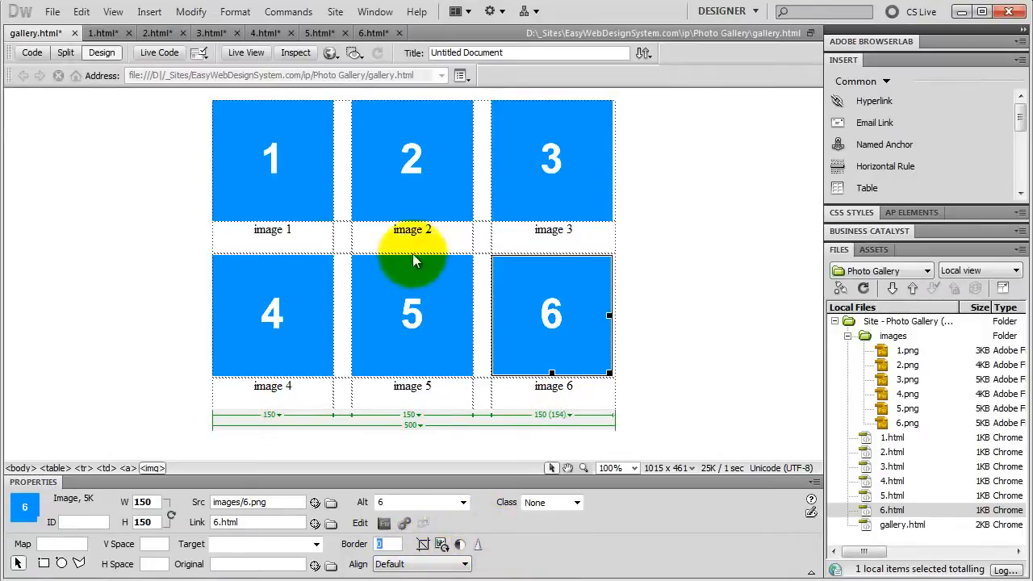
Step: Close the image pages 1.html through 6.html, saving the changes to each one
{"action": "left_click", "coordinate": [129, 33]}
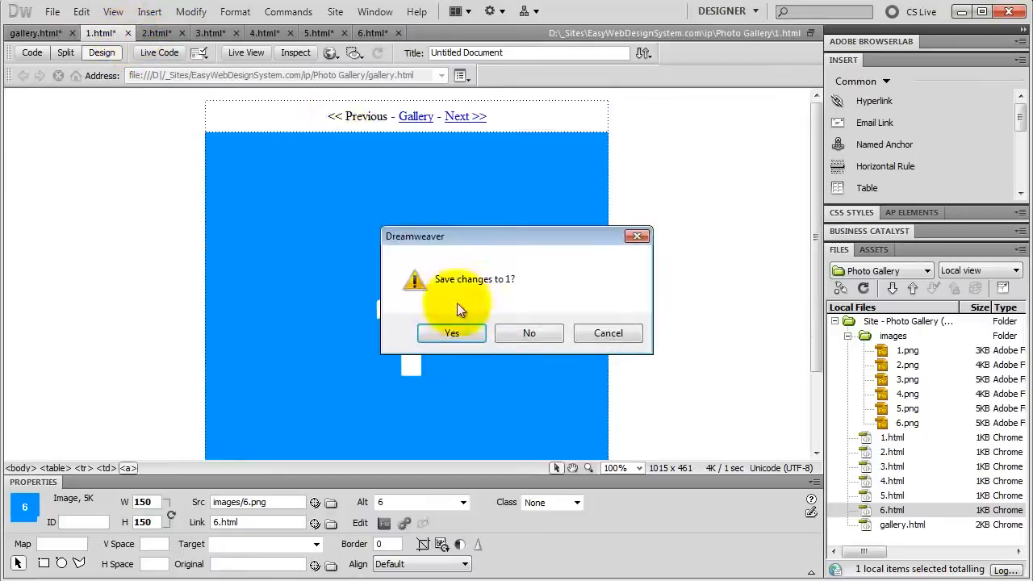
{"action": "left_click", "coordinate": [452, 333]}
{"action": "left_click", "coordinate": [127, 33]}
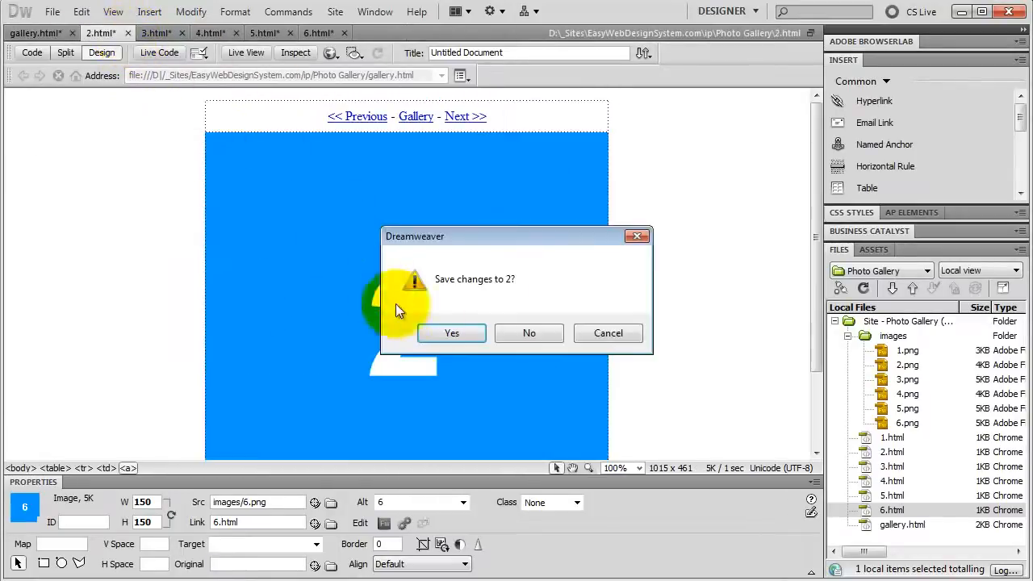
{"action": "left_click", "coordinate": [452, 333]}
{"action": "left_click", "coordinate": [128, 33]}
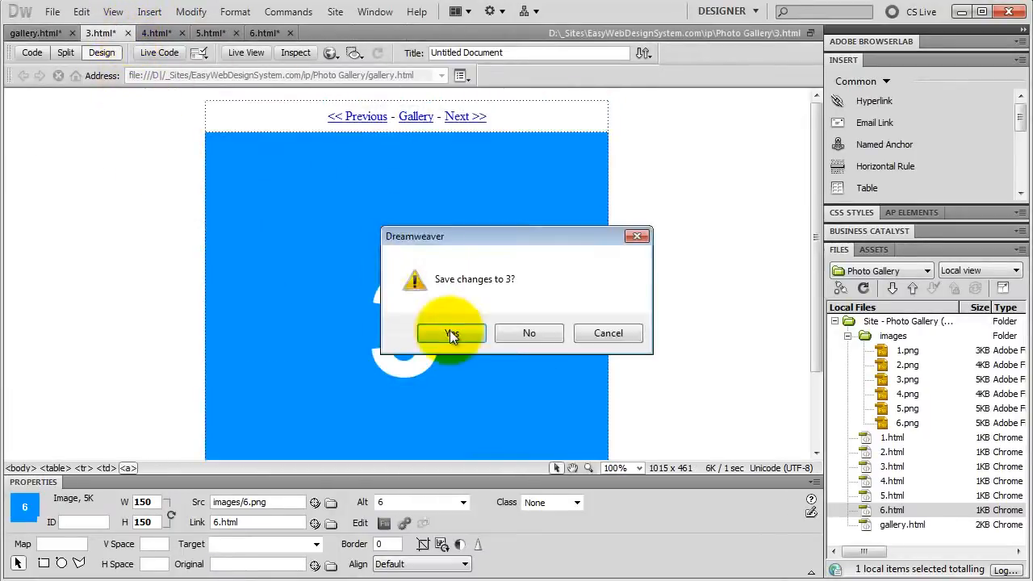
{"action": "left_click", "coordinate": [452, 334]}
{"action": "left_click", "coordinate": [128, 33]}
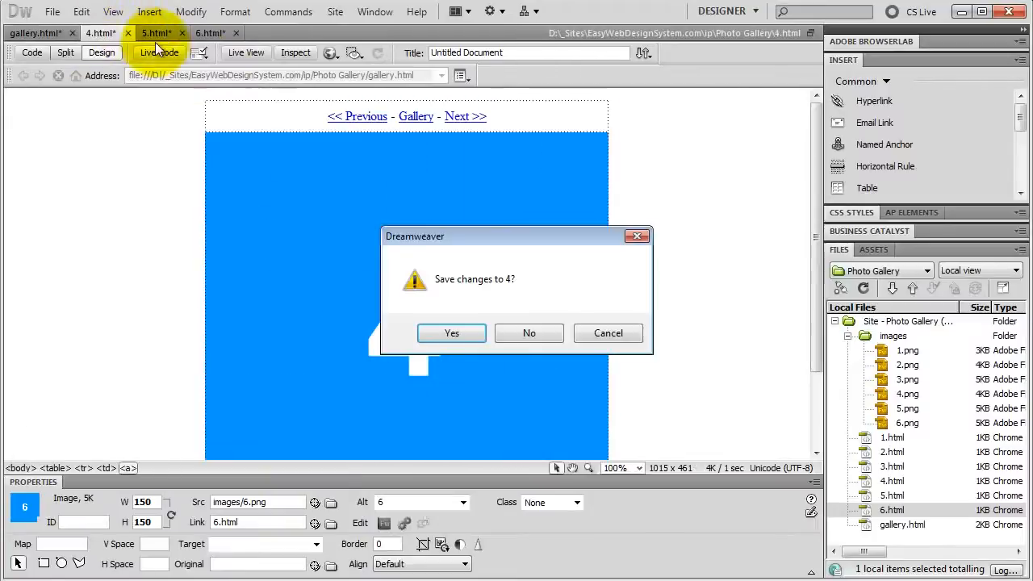
{"action": "left_click", "coordinate": [452, 331]}
{"action": "left_click", "coordinate": [128, 33]}
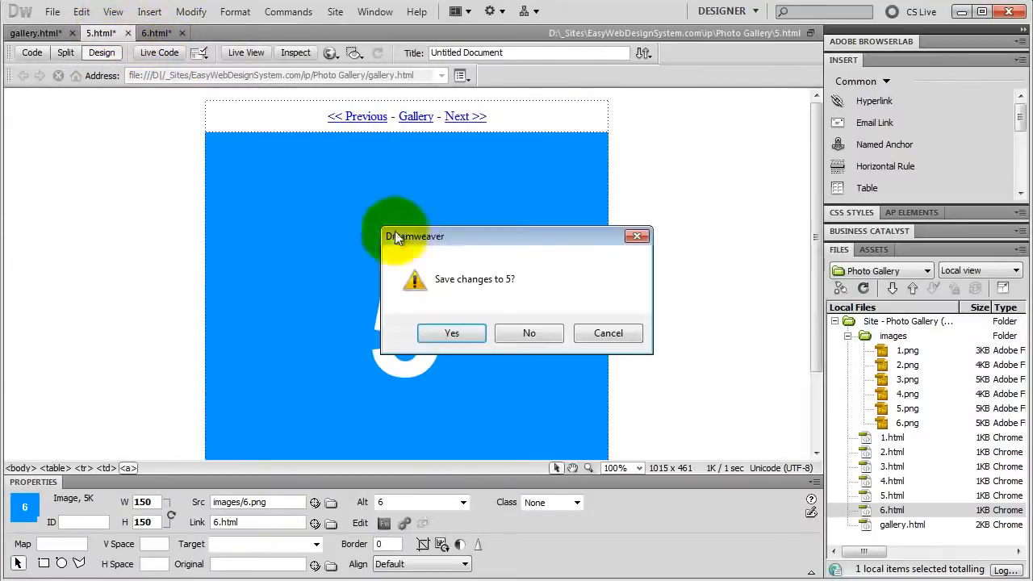
{"action": "left_click", "coordinate": [465, 334]}
{"action": "left_click", "coordinate": [127, 33]}
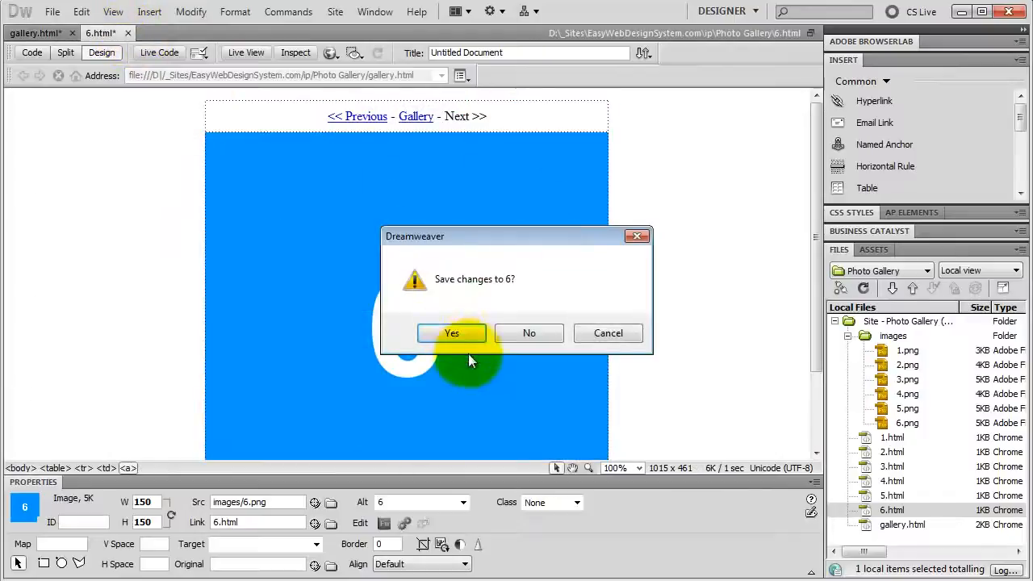
{"action": "left_click", "coordinate": [449, 333]}
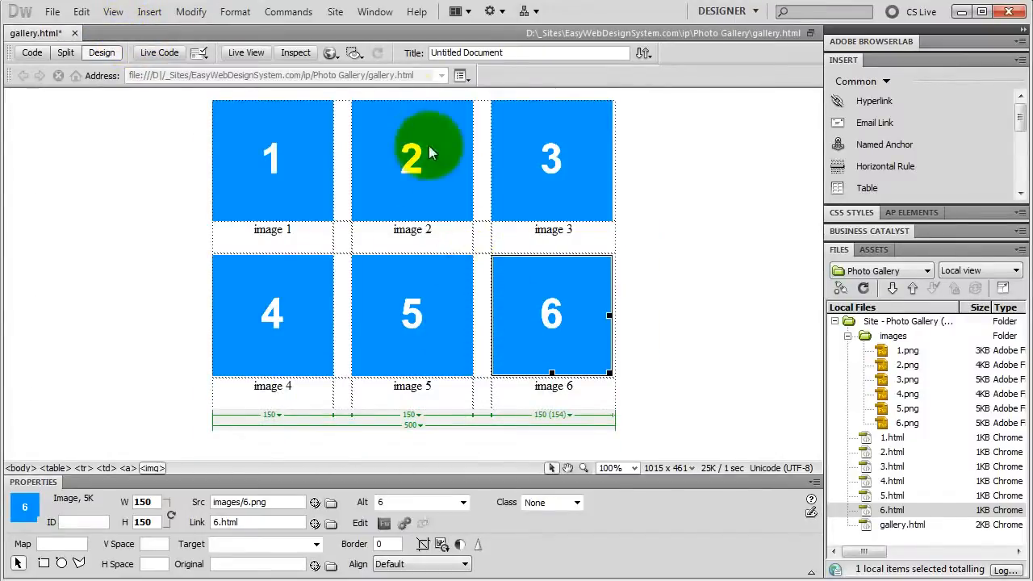
Step: Preview gallery.html in a web browser, saving its changes first
{"action": "left_click", "coordinate": [330, 53]}
{"action": "left_click", "coordinate": [416, 144]}
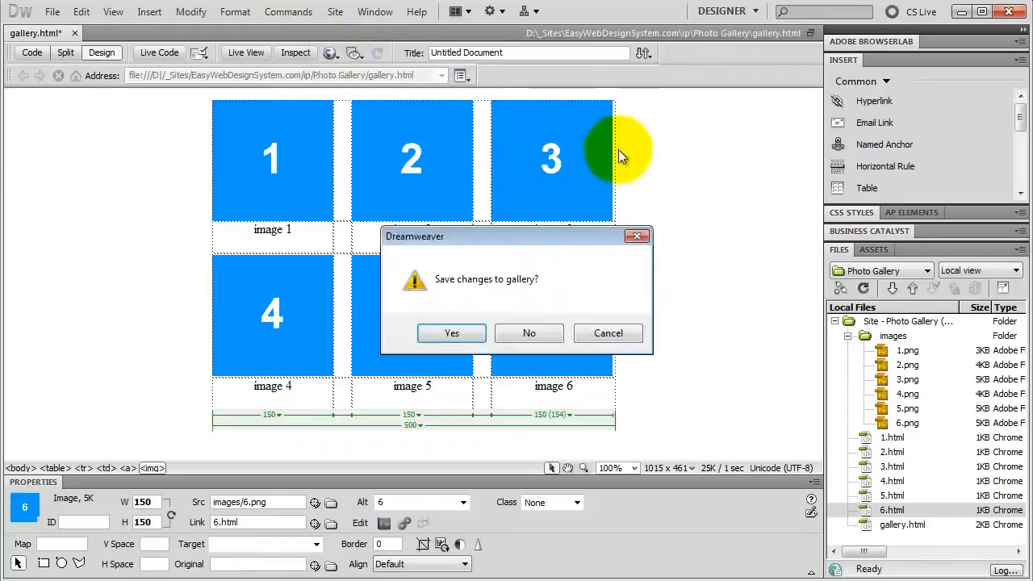
{"action": "left_click", "coordinate": [452, 331]}
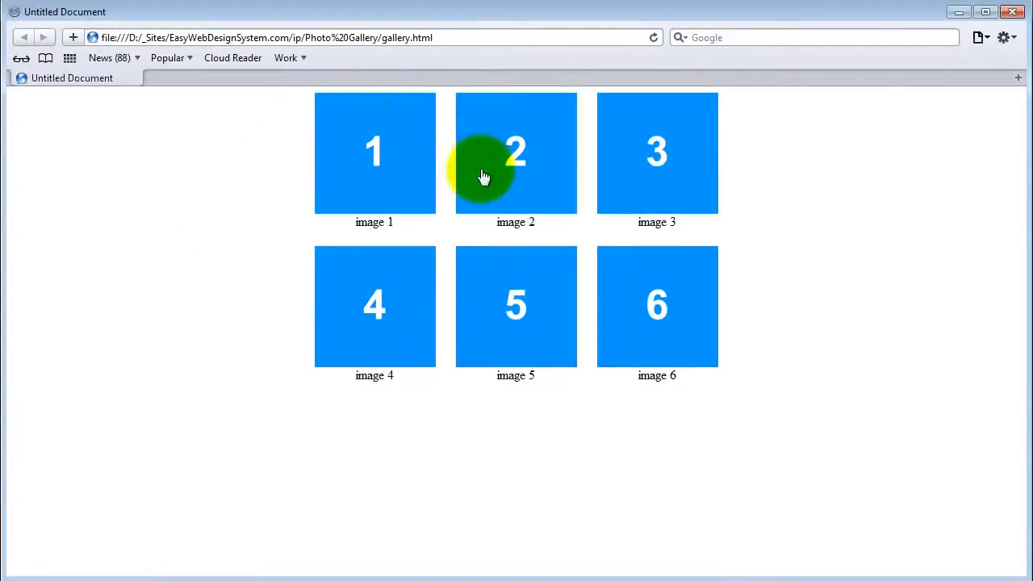
Step: Test the gallery links in the browser by opening image 1, advancing to image 2 and returning to the gallery
{"action": "left_click", "coordinate": [377, 166]}
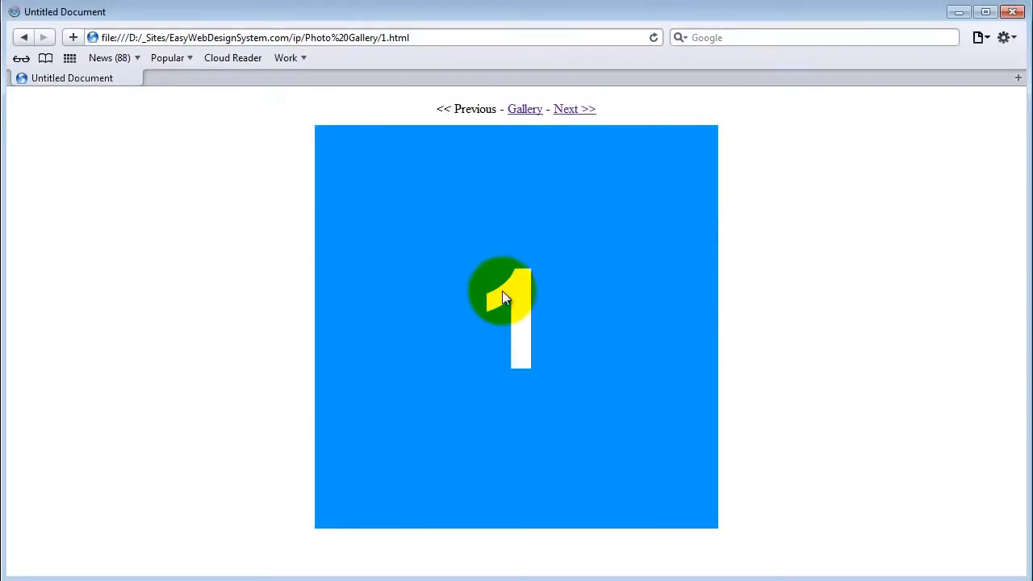
{"action": "left_click", "coordinate": [570, 110]}
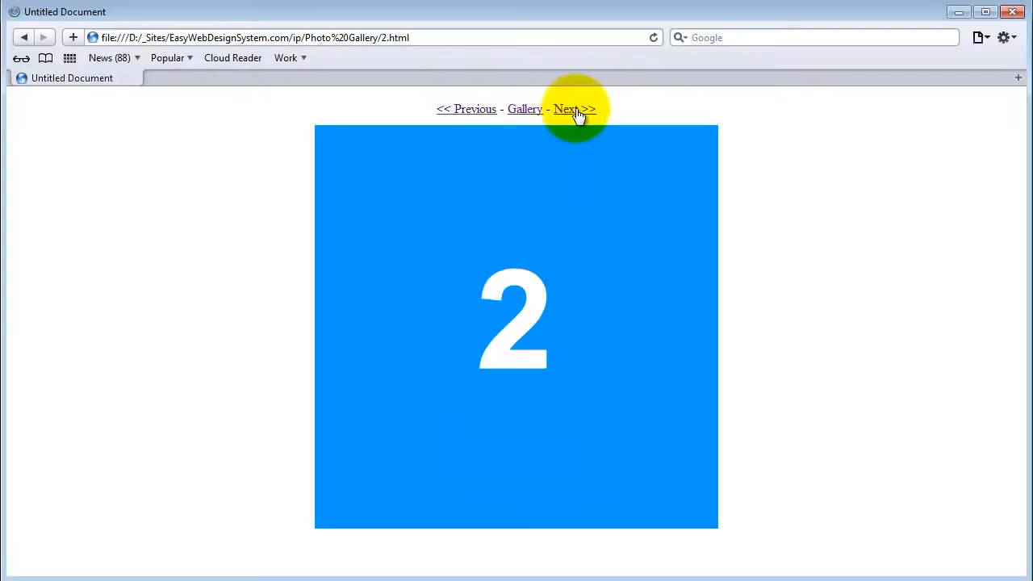
{"action": "left_click", "coordinate": [525, 109]}
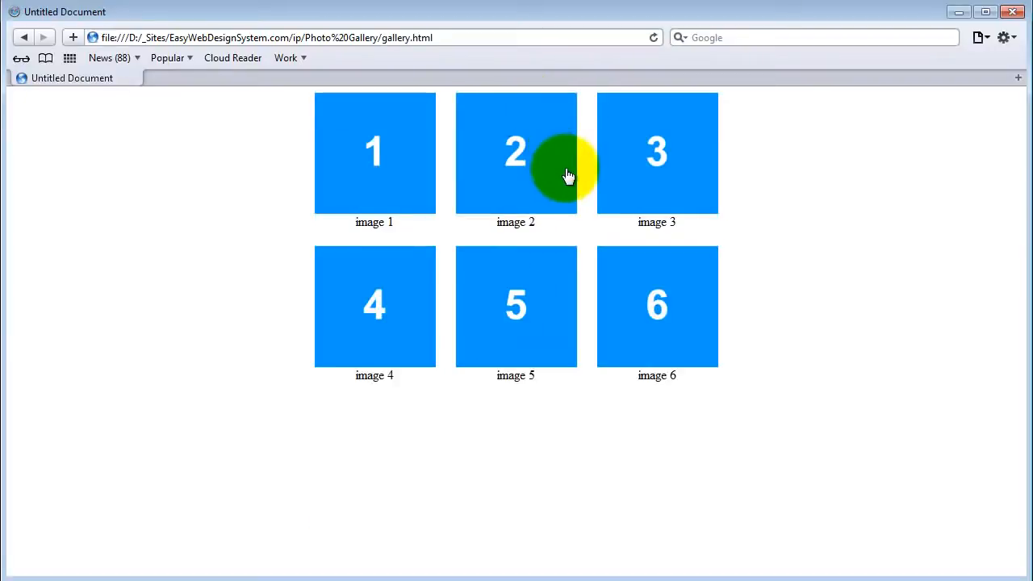